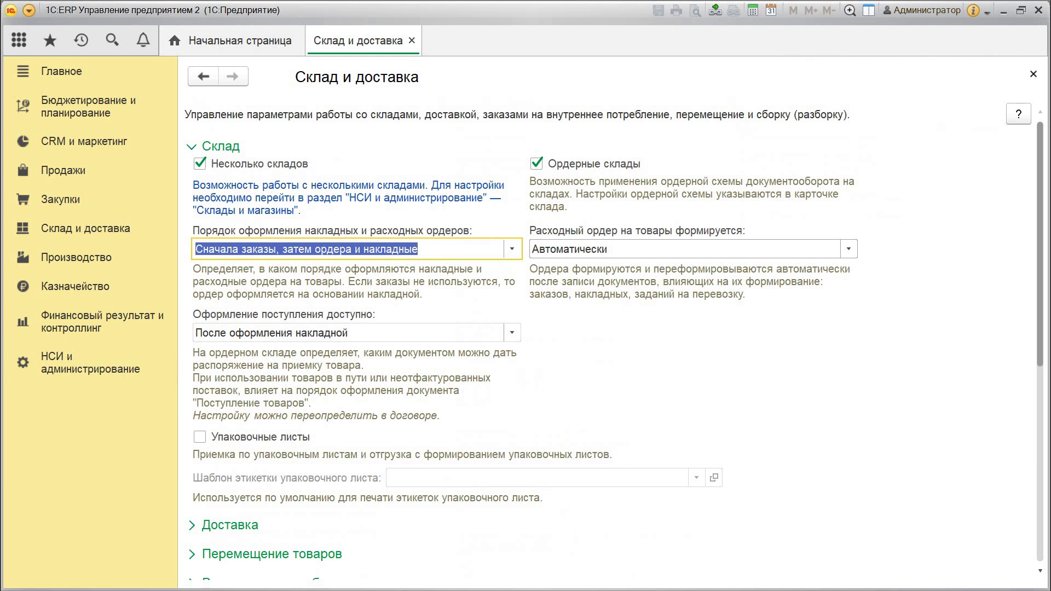
# Step: Enable delivery management (Управление доставкой) and transport assignments for carrier deliveries in the Доставка settings, and close the settings form
pyautogui.scroll(-5, 608, 328)
pyautogui.click(192, 288)
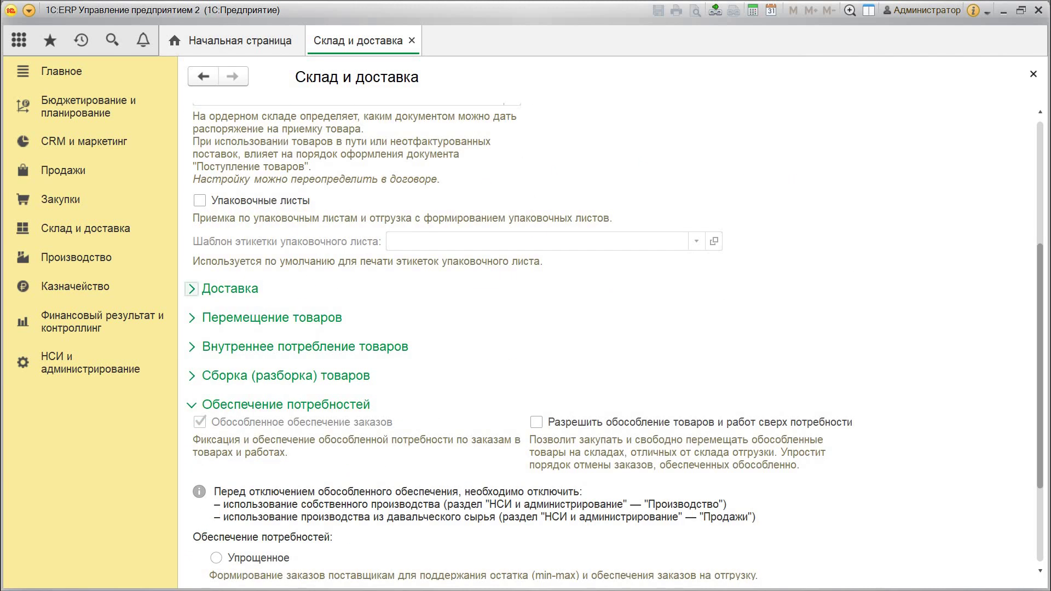
pyautogui.click(199, 306)
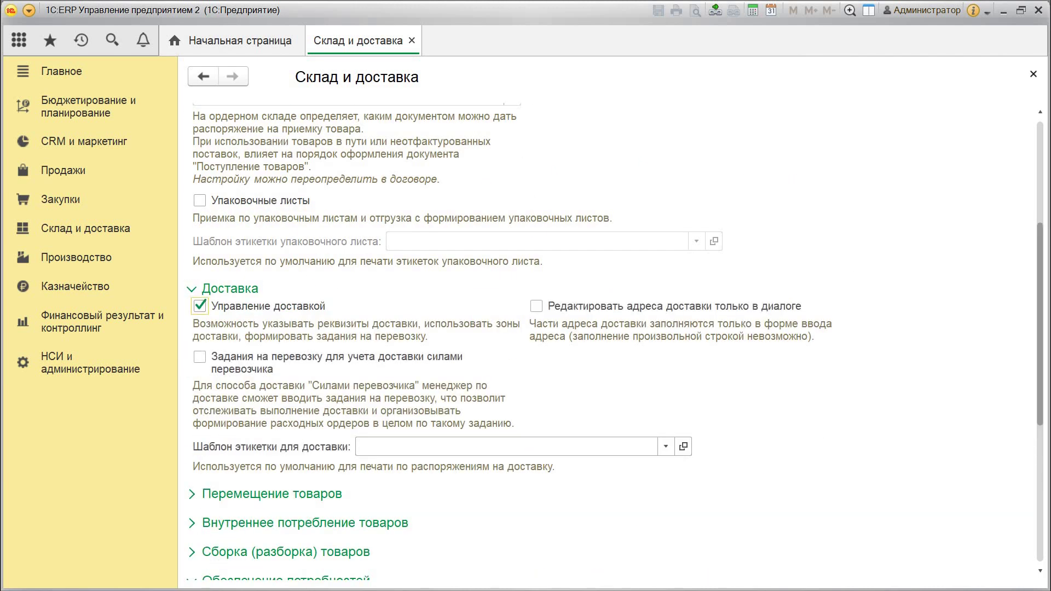
pyautogui.click(200, 357)
pyautogui.scroll(5, 607, 328)
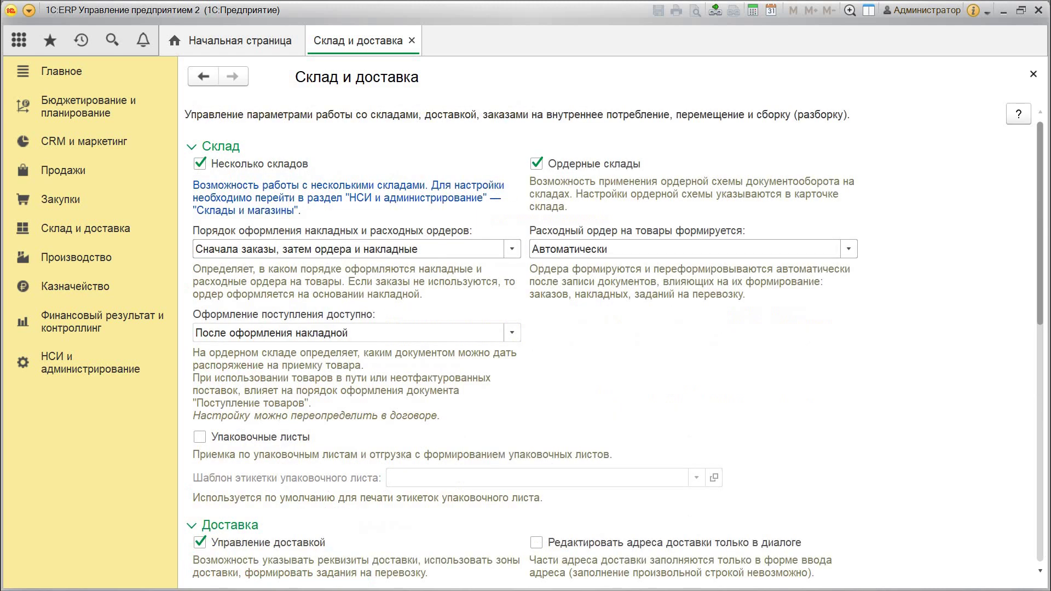
pyautogui.click(1032, 74)
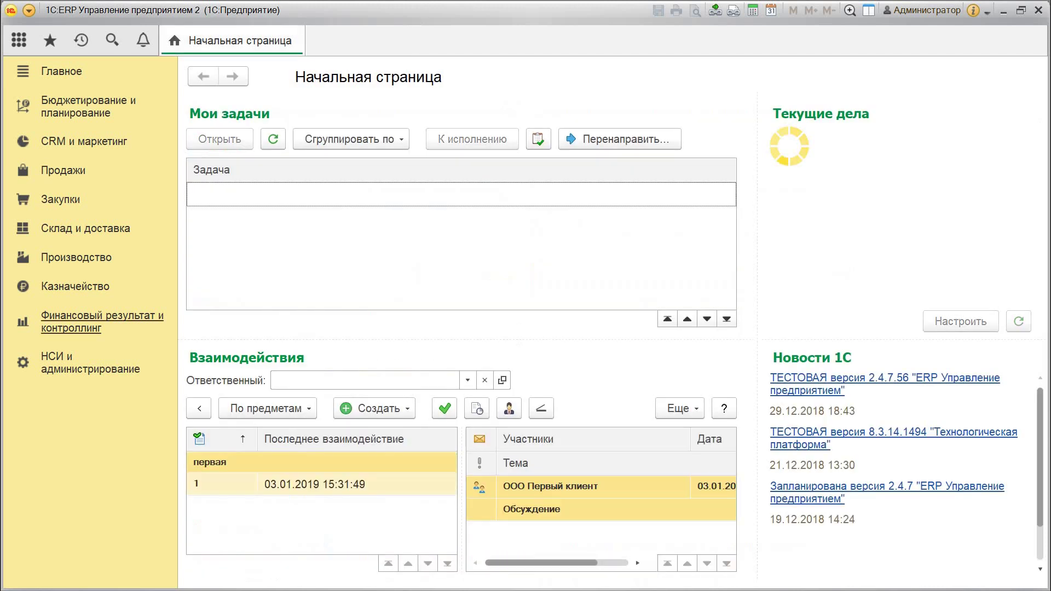
pyautogui.click(86, 228)
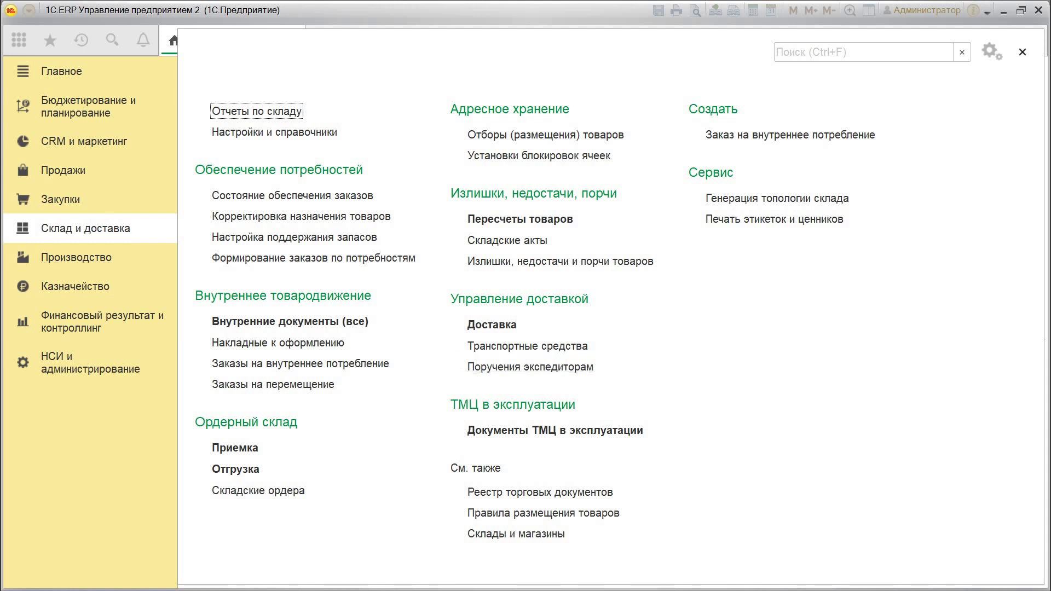
pyautogui.click(527, 346)
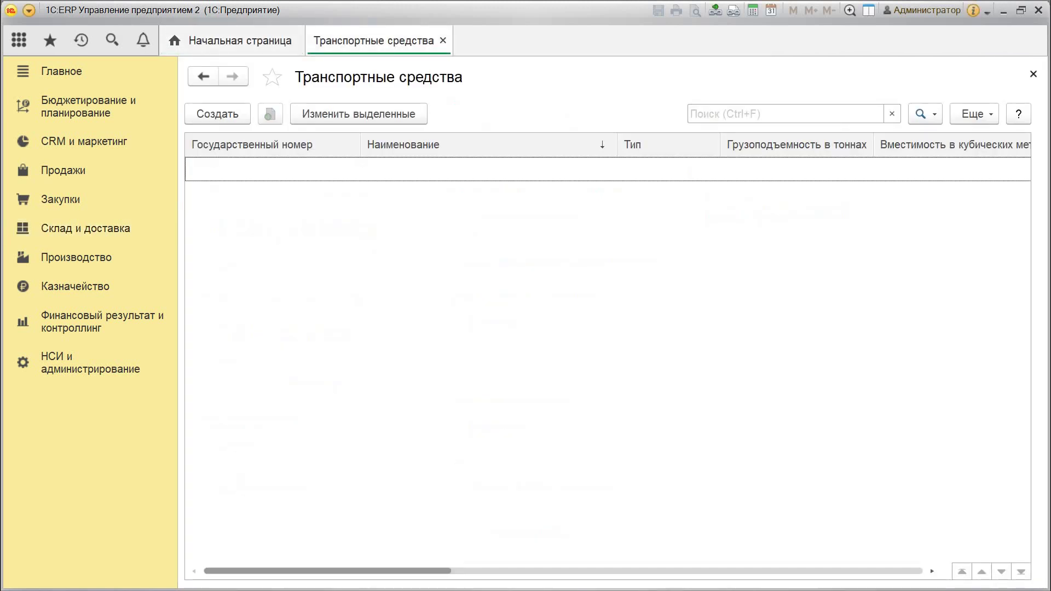
pyautogui.press('Insert')
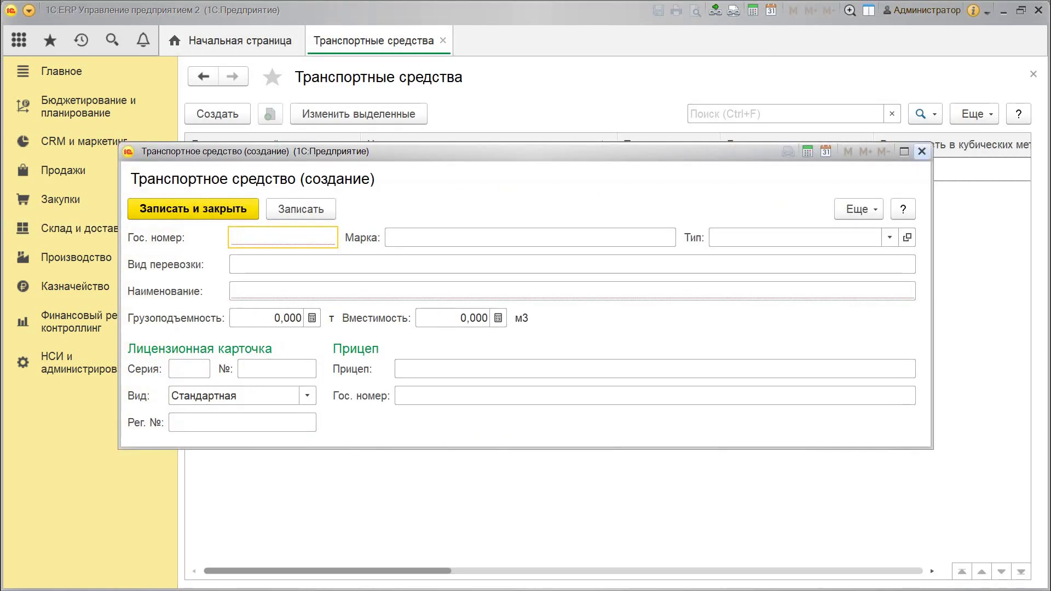
pyautogui.click(922, 151)
pyautogui.click(443, 40)
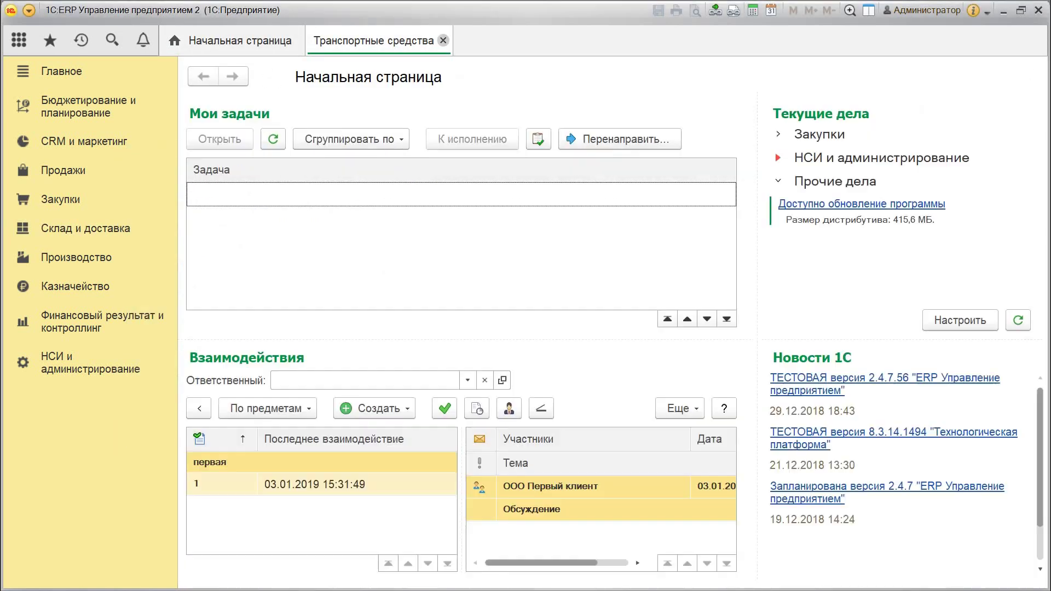
# Step: Create a new vehicle in the Транспортные средства list with the registration number 123456
pyautogui.click(86, 228)
pyautogui.press('Return')
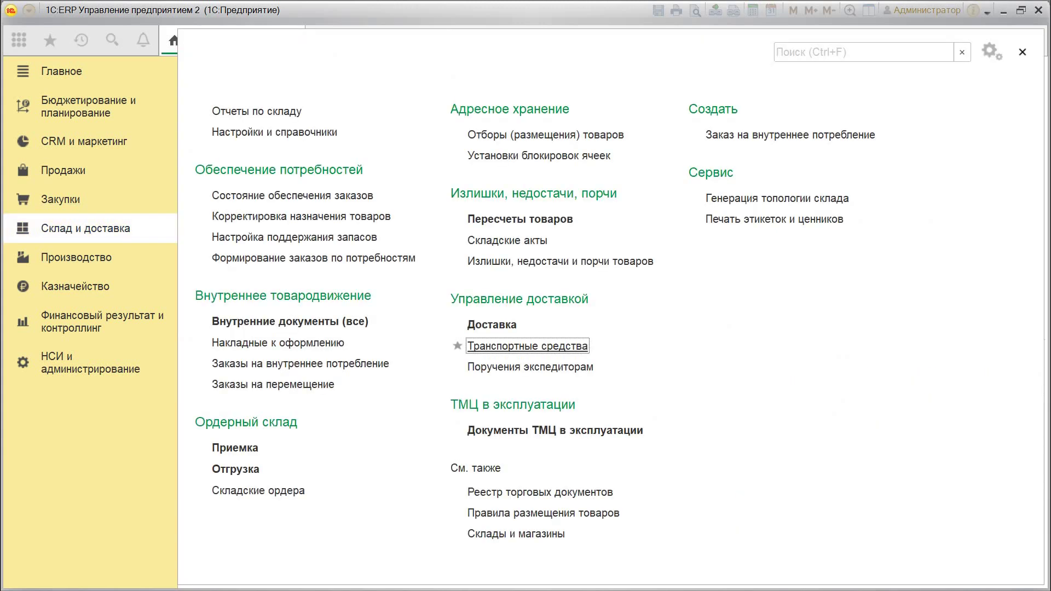
pyautogui.press('Insert')
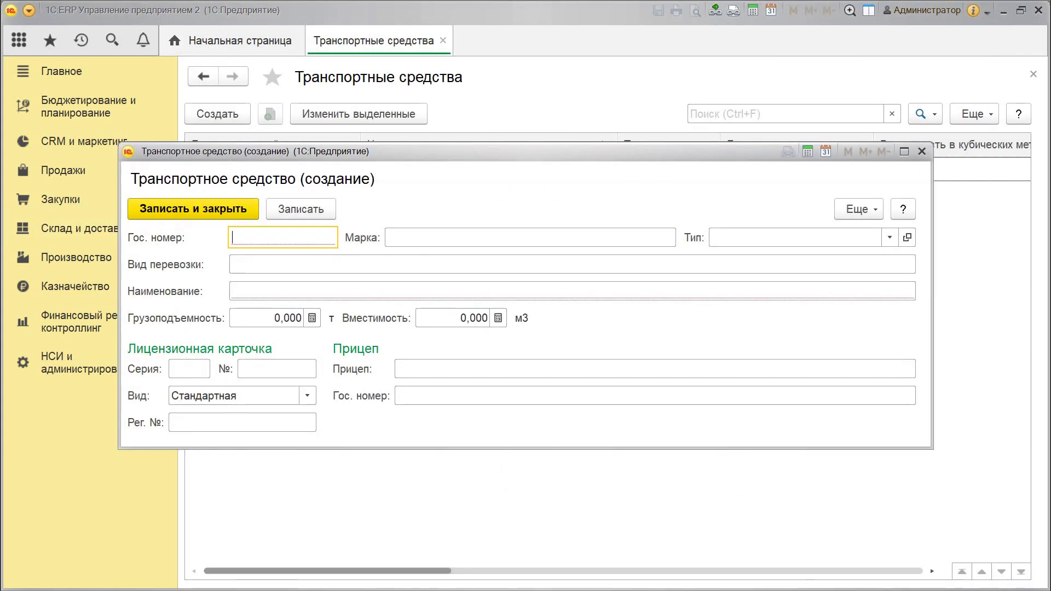
pyautogui.write('123456')
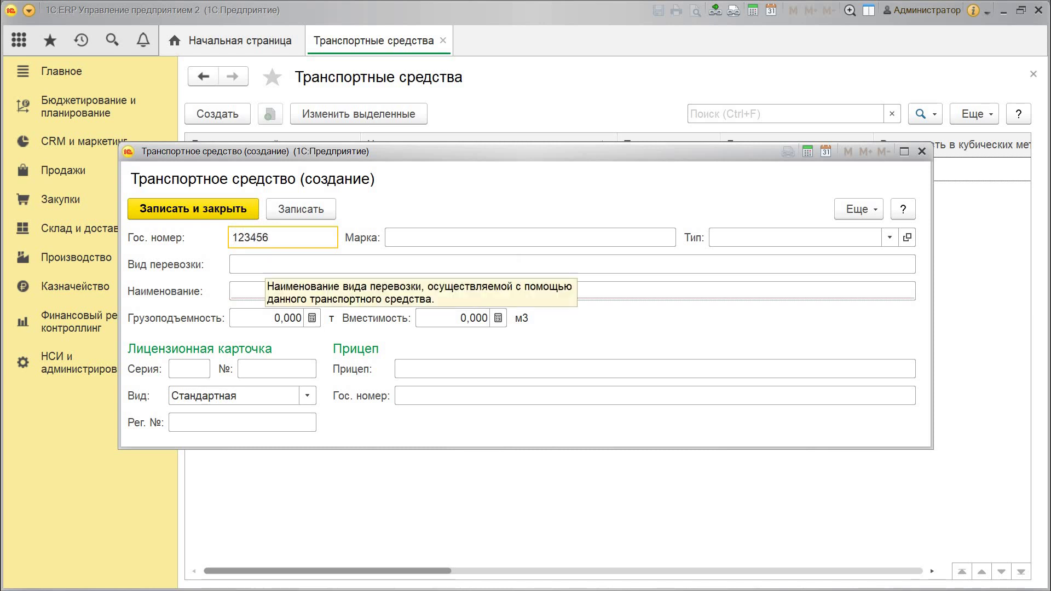
# Step: Create the vehicle type Легковая, assign it to the new vehicle, and save and close the vehicle record
pyautogui.click(889, 237)
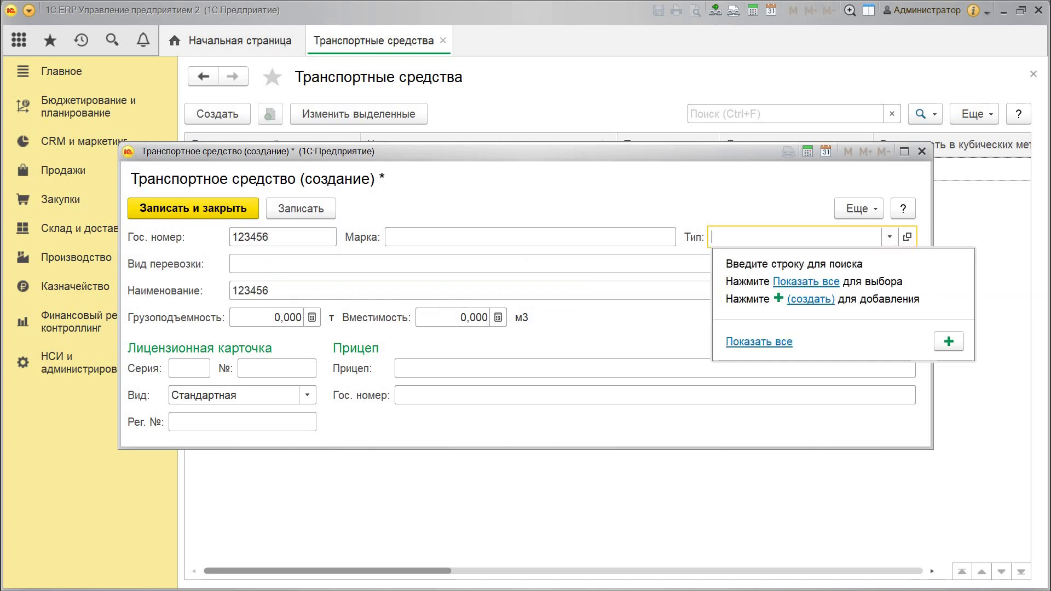
pyautogui.press('Escape')
pyautogui.press('F4')
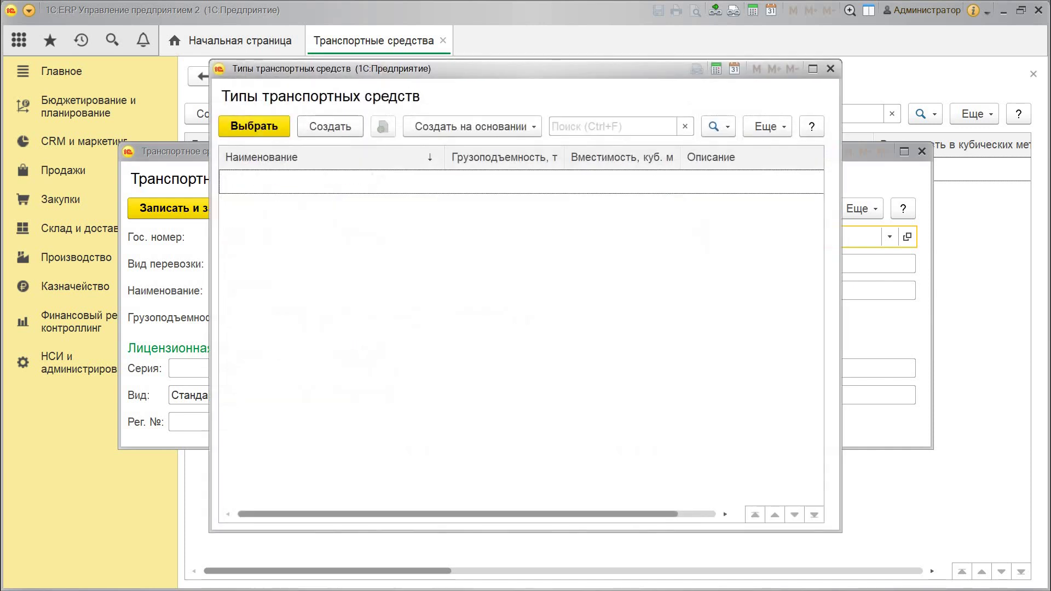
pyautogui.press('Insert')
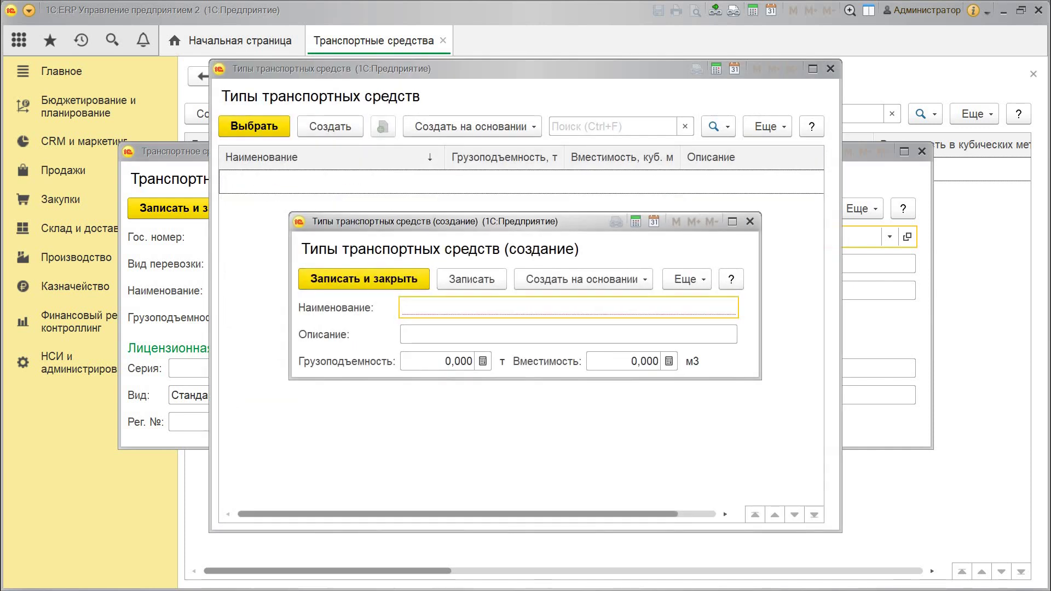
pyautogui.write('Легк')
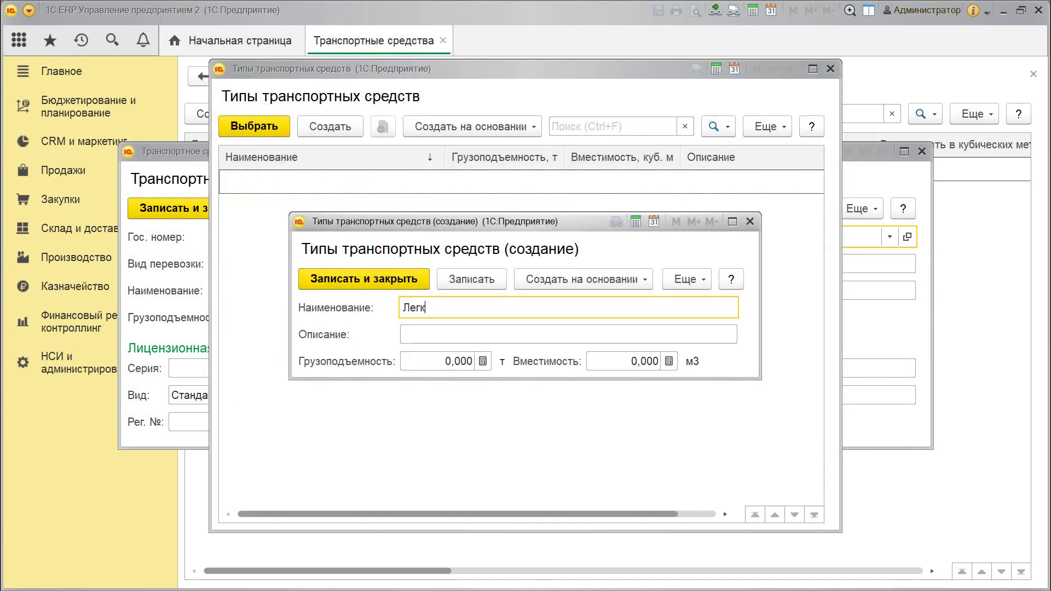
pyautogui.write('овая')
pyautogui.hotkey('ctrl', 'Return')
pyautogui.press('Return')
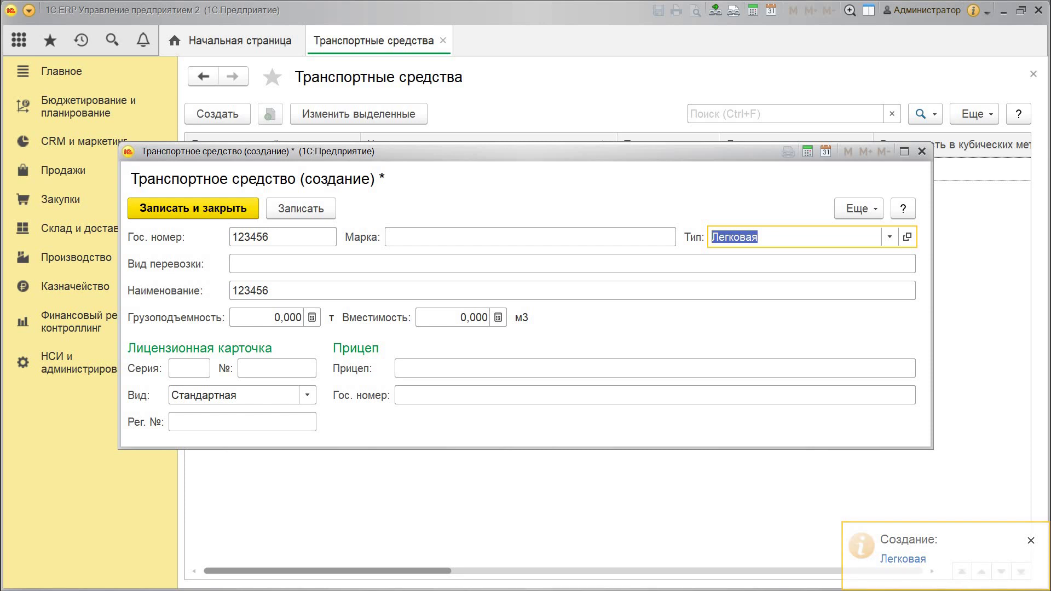
pyautogui.hotkey('ctrl', 'Return')
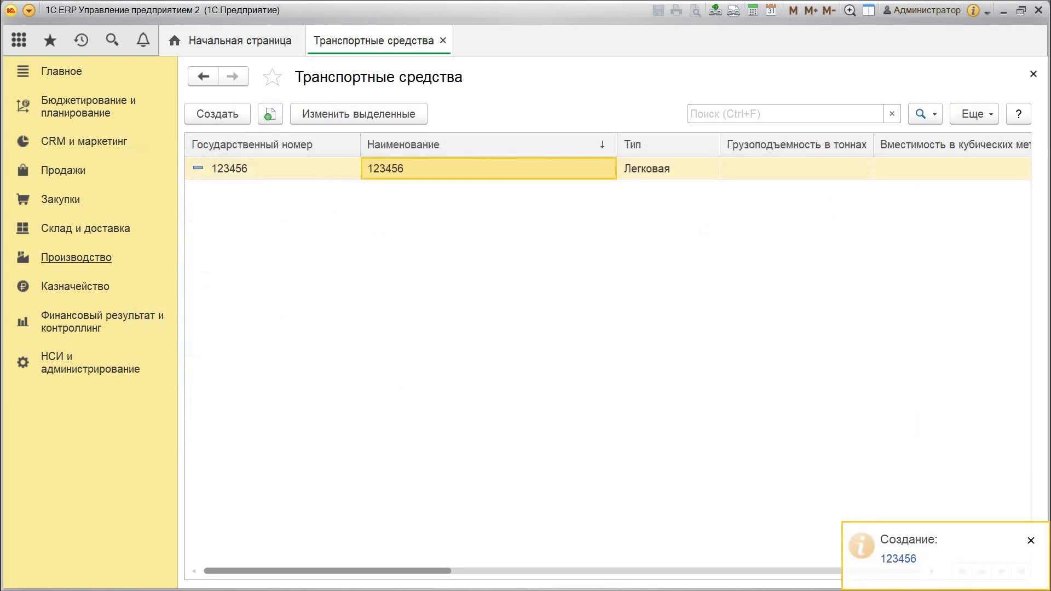
# Step: Open the Доставка workplace under delivery management and look over its transport assignment views
pyautogui.click(85, 228)
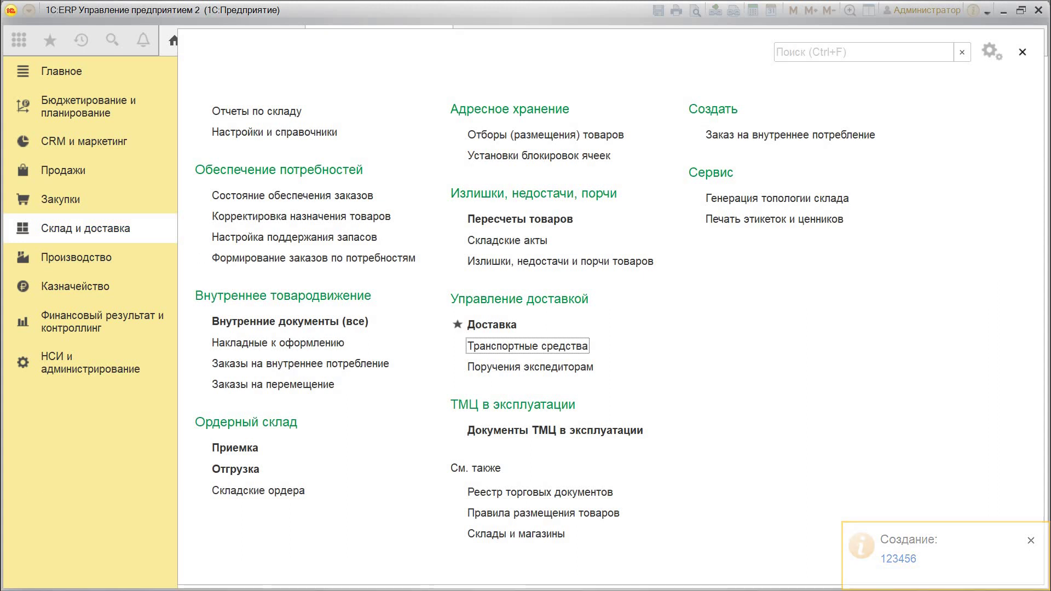
pyautogui.click(491, 324)
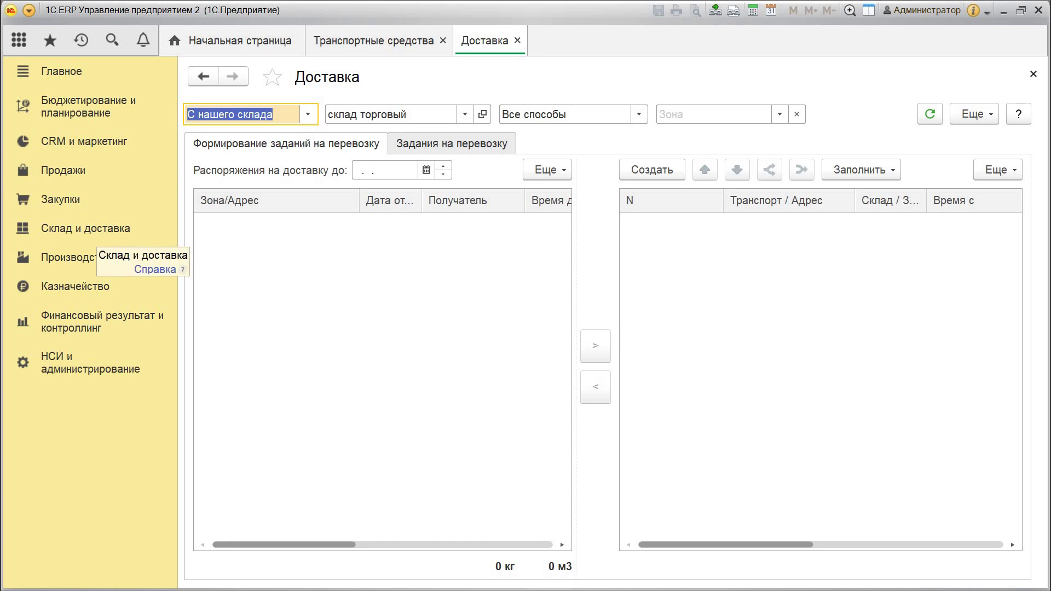
pyautogui.hotkey('ctrl', 'pagedown')
pyautogui.hotkey('ctrl', 'pageup')
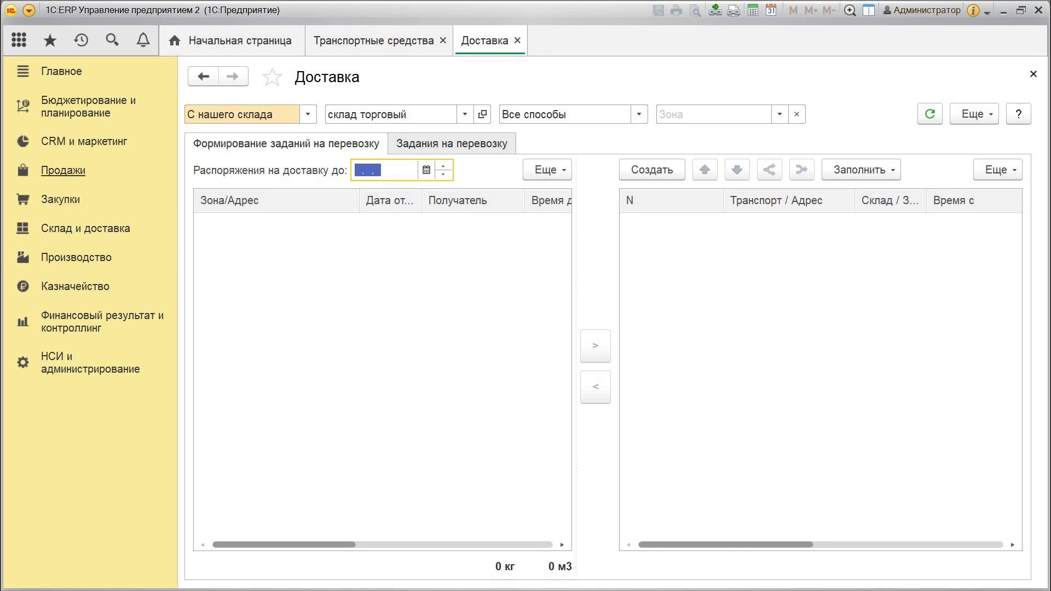
# Step: Create a new supplier order by copying the most recent order in the Заказы поставщикам list
pyautogui.click(63, 170)
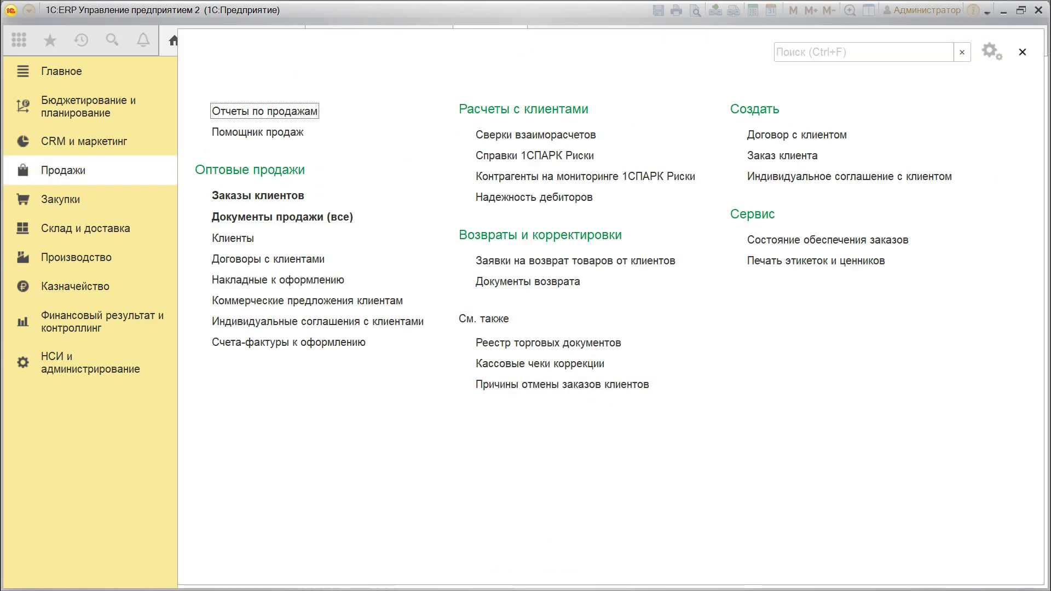
pyautogui.click(60, 200)
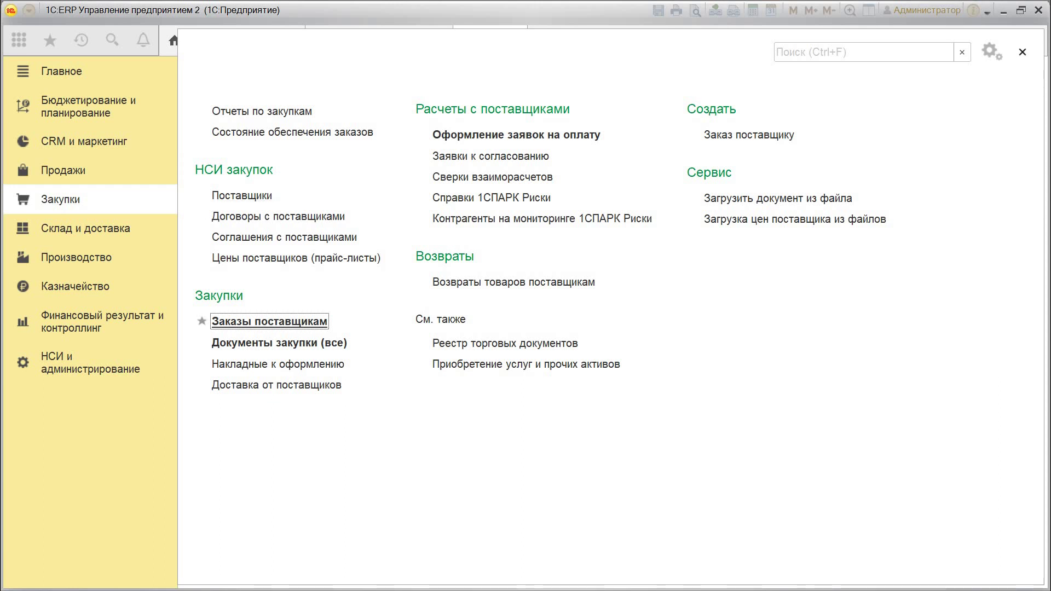
pyautogui.click(269, 321)
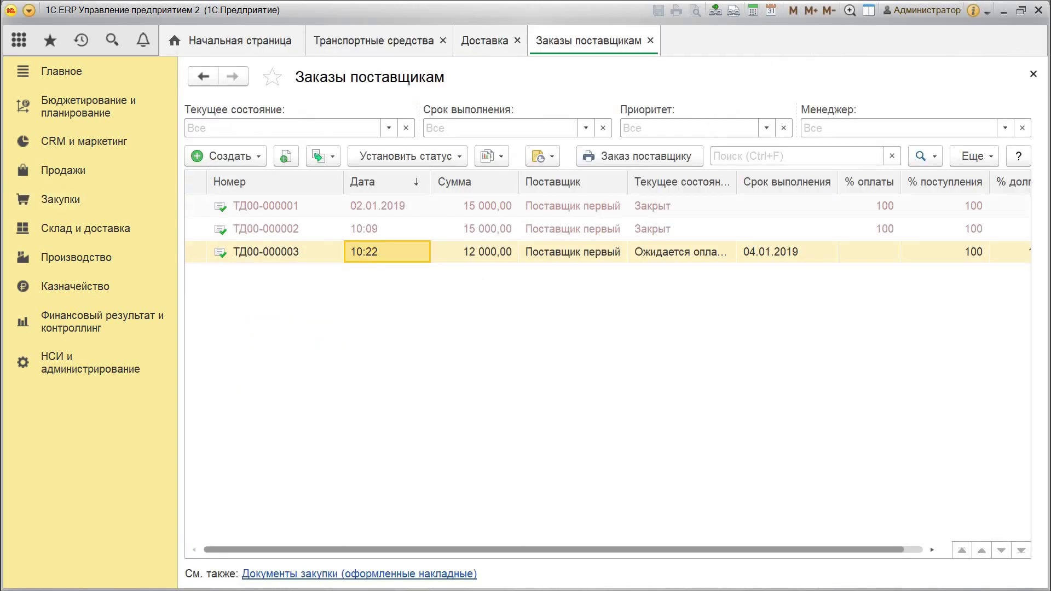
pyautogui.click(285, 156)
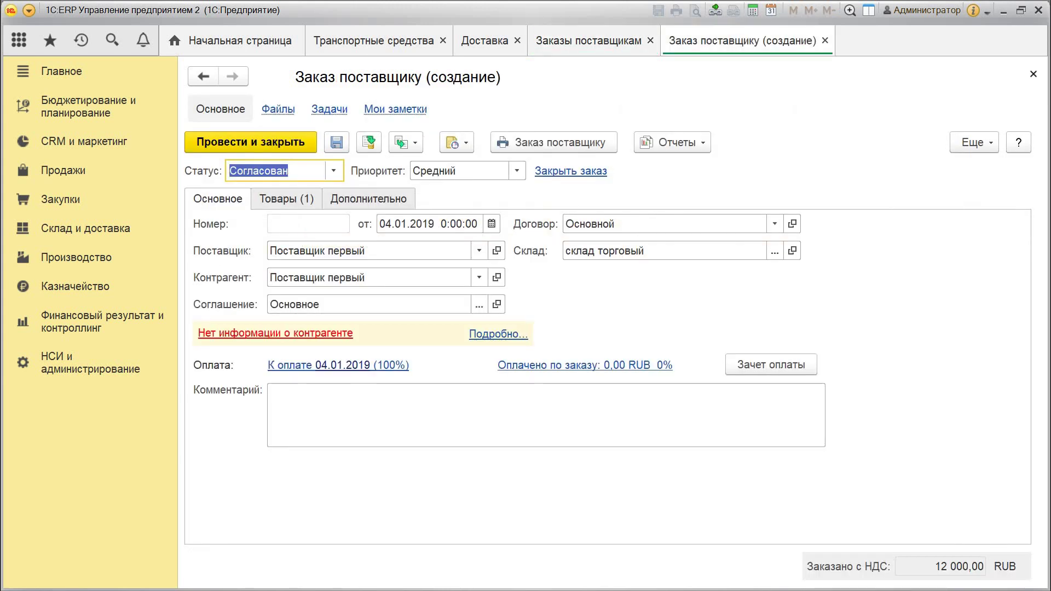
# Step: Review the main, goods and additional details of the copied supplier order, and post and close it
pyautogui.click(287, 198)
pyautogui.click(369, 198)
pyautogui.click(286, 198)
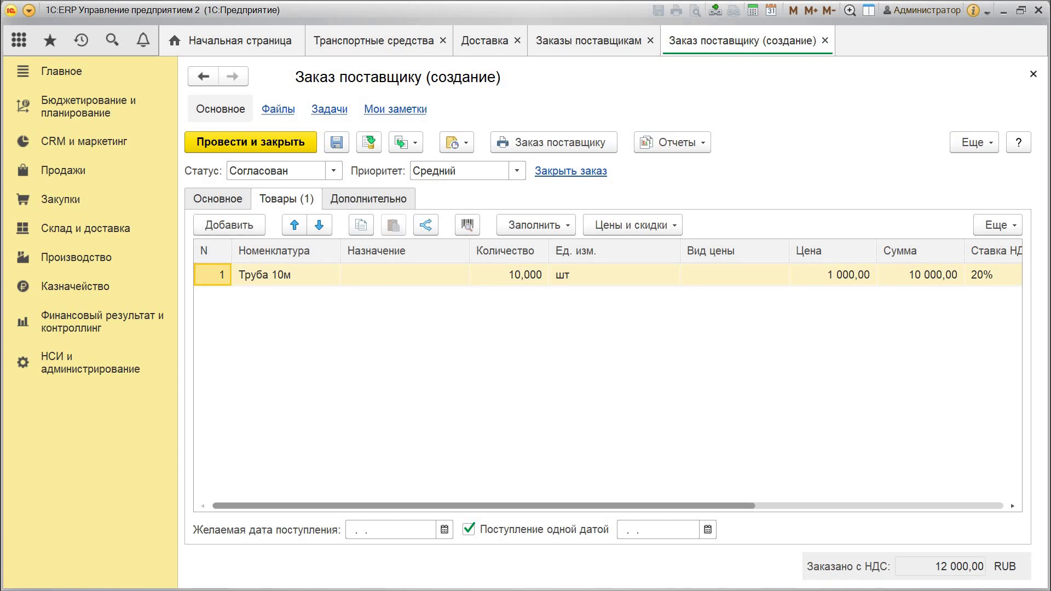
pyautogui.click(217, 198)
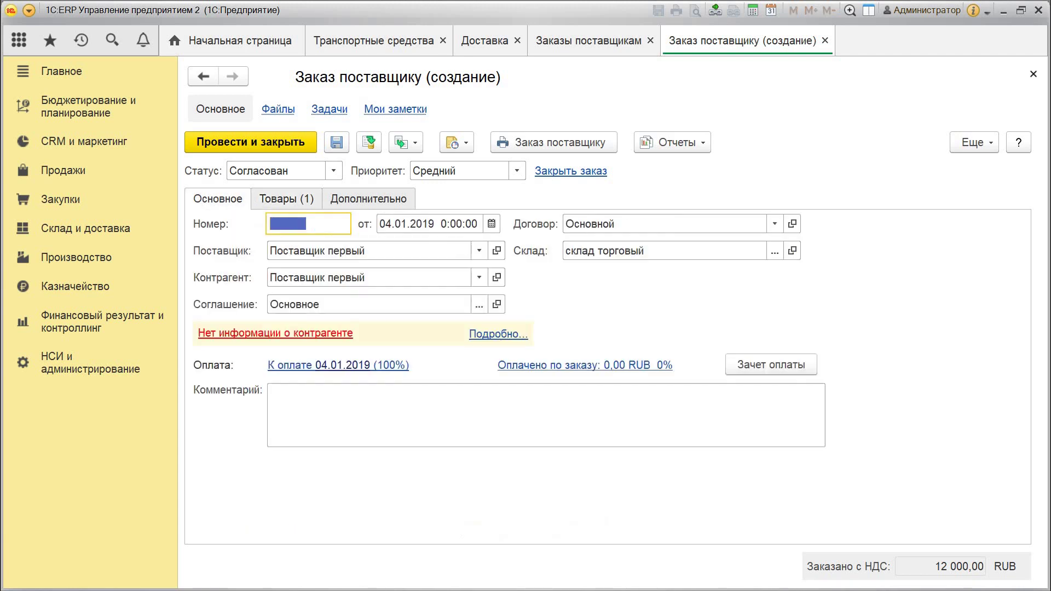
pyautogui.click(287, 198)
pyautogui.click(368, 198)
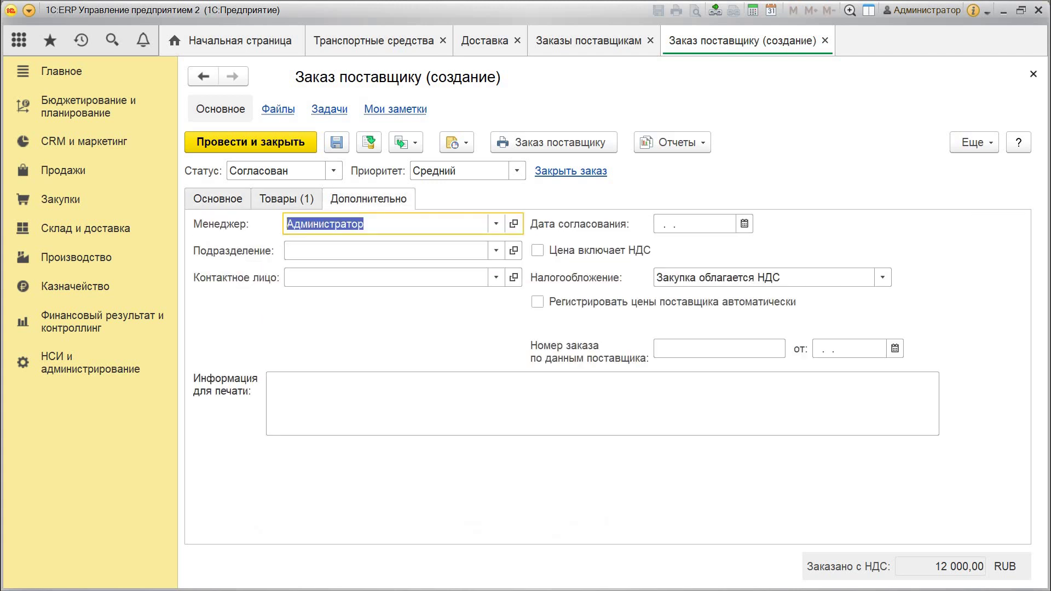
pyautogui.click(250, 142)
# Step: Create a new customer order by copying the most recent order in the Заказы клиентов list
pyautogui.click(63, 171)
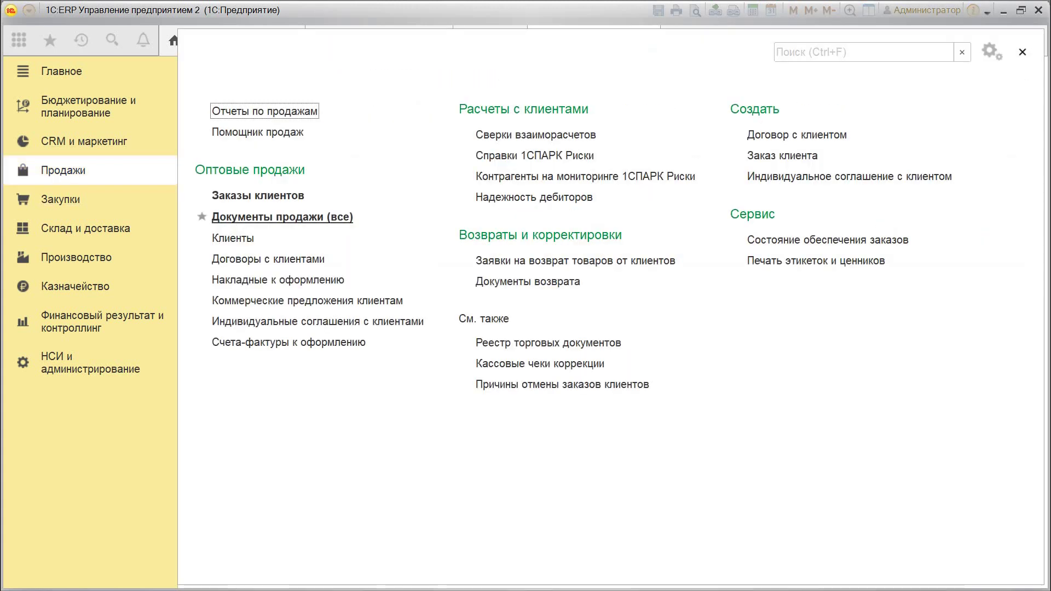
pyautogui.click(257, 195)
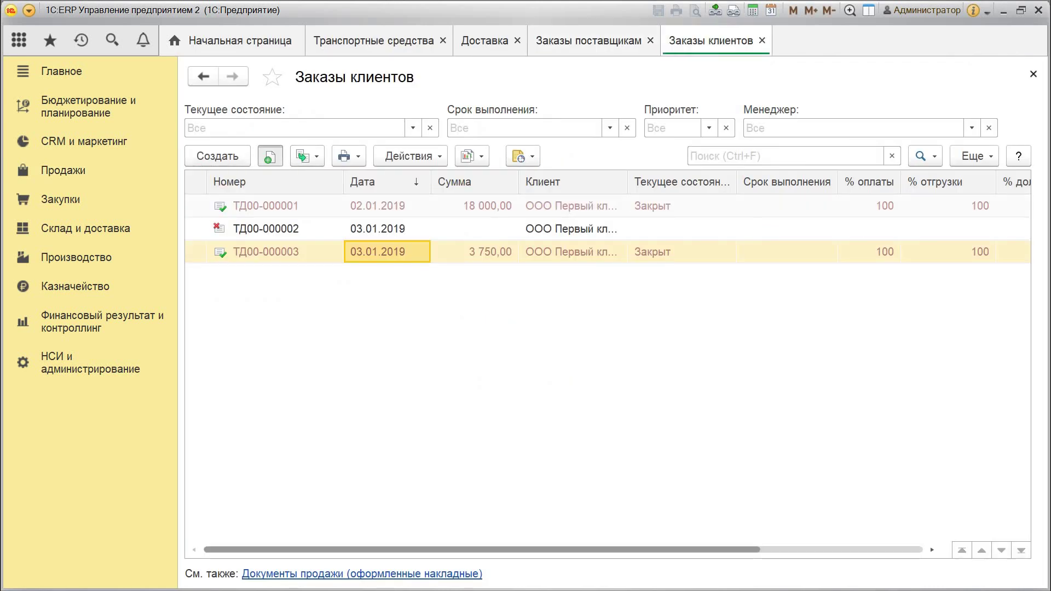
pyautogui.click(269, 156)
# Step: Review the delivery, main, goods and additional details of the copied customer order, and try to post and close it
pyautogui.click(354, 198)
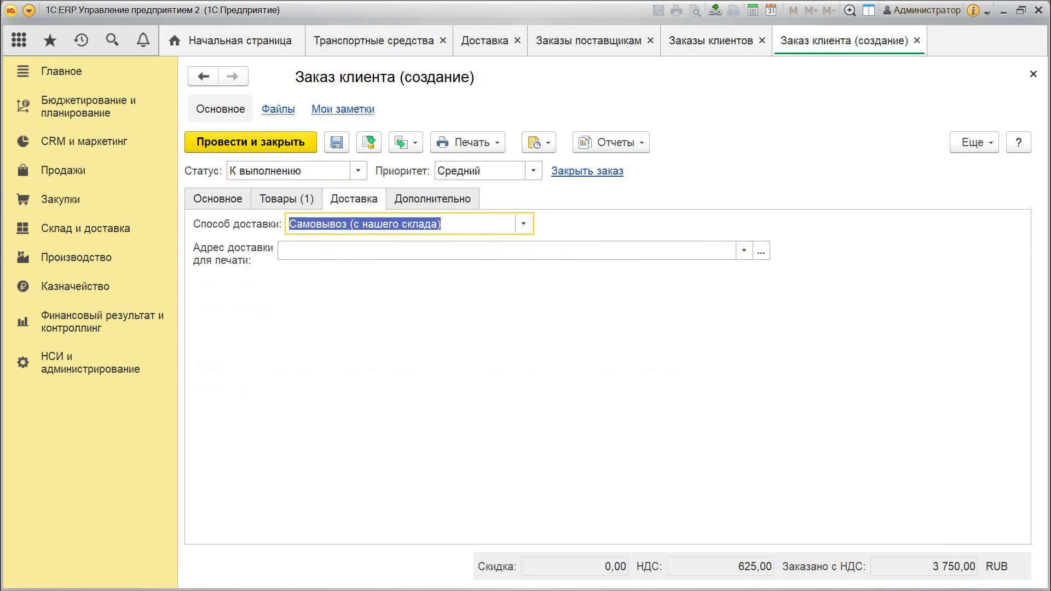
pyautogui.click(218, 198)
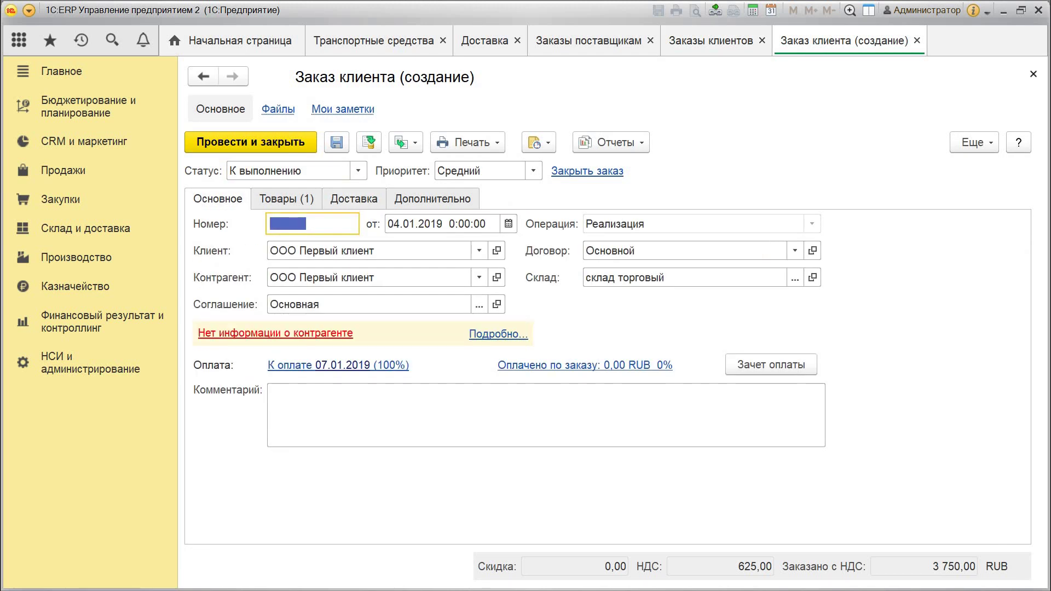
pyautogui.click(286, 198)
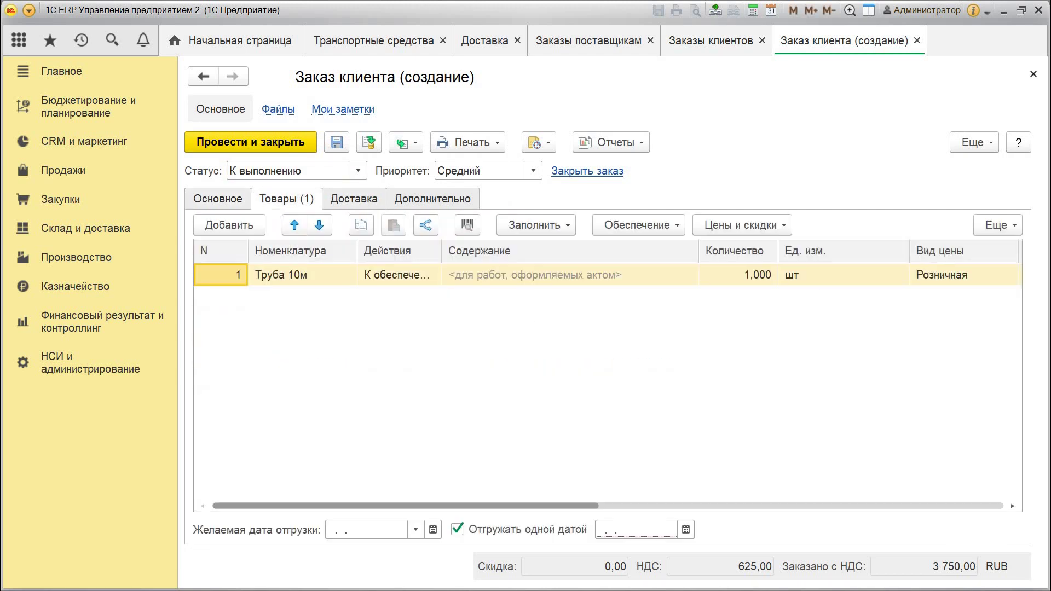
pyautogui.click(218, 198)
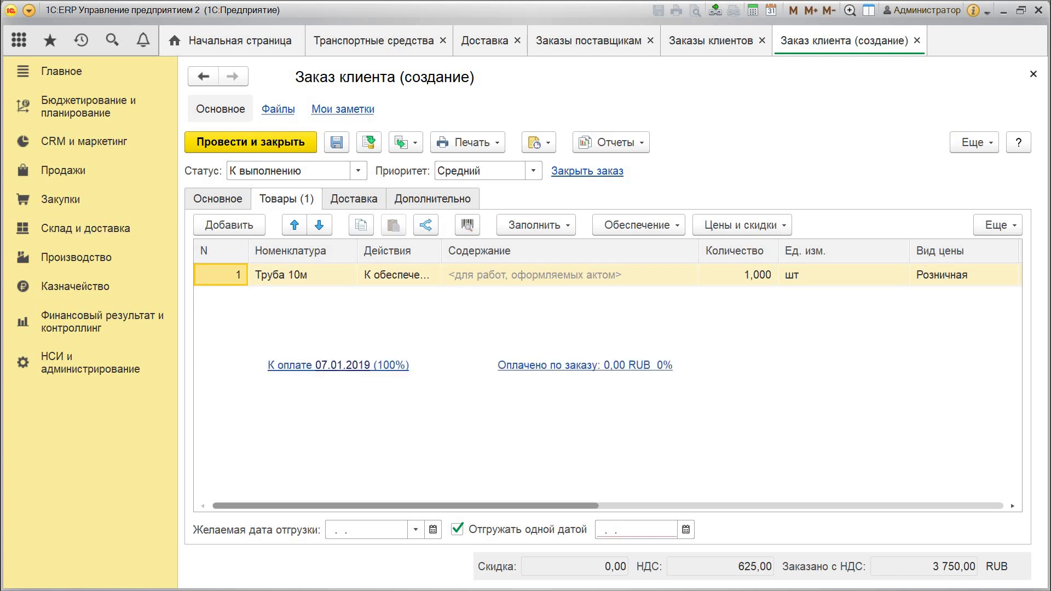
pyautogui.click(354, 199)
pyautogui.click(432, 198)
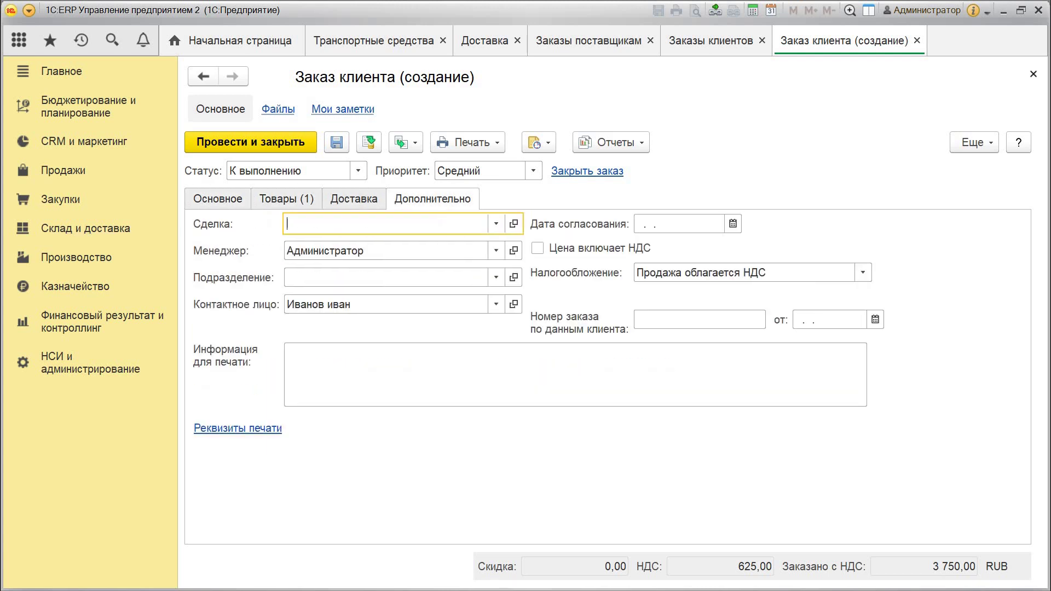
pyautogui.hotkey('ctrl', 'Return')
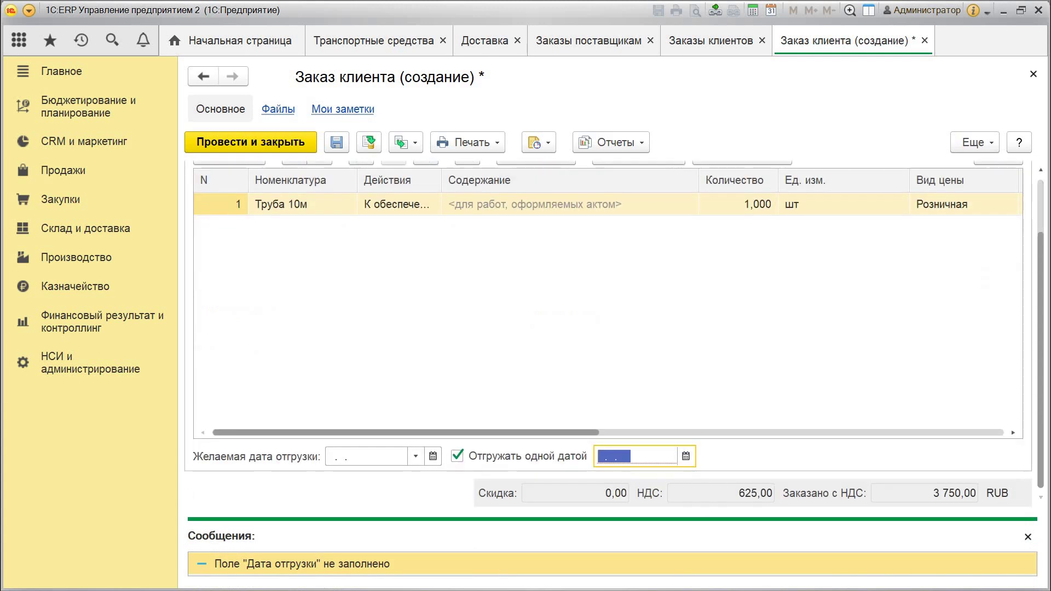
# Step: Set the customer order's single shipment date to 04.01.2019 and try to post and close the order
pyautogui.click(685, 456)
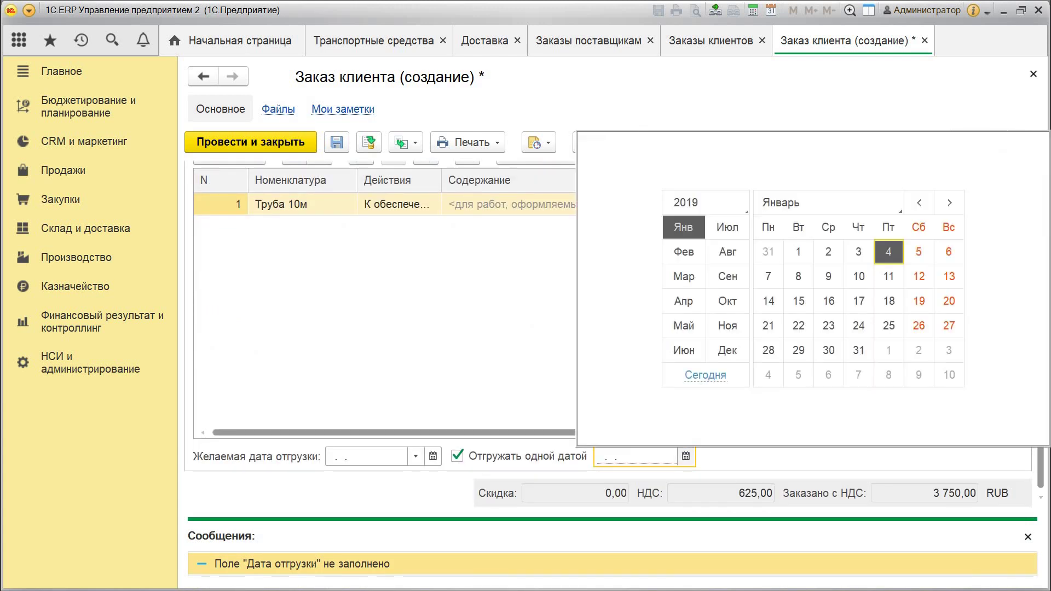
pyautogui.click(888, 276)
pyautogui.hotkey('ctrl', 'Return')
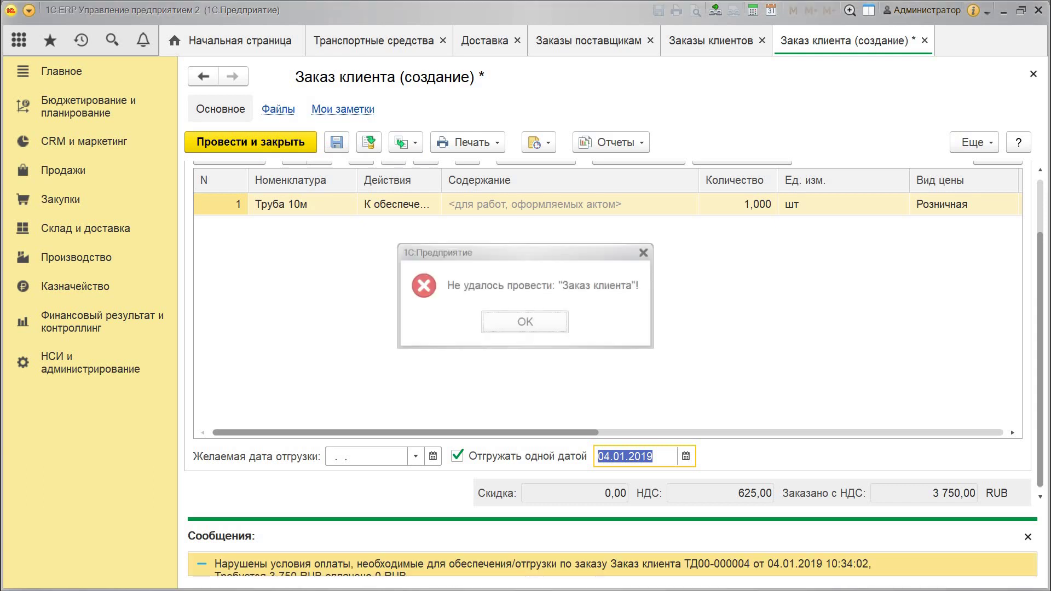
pyautogui.press('Return')
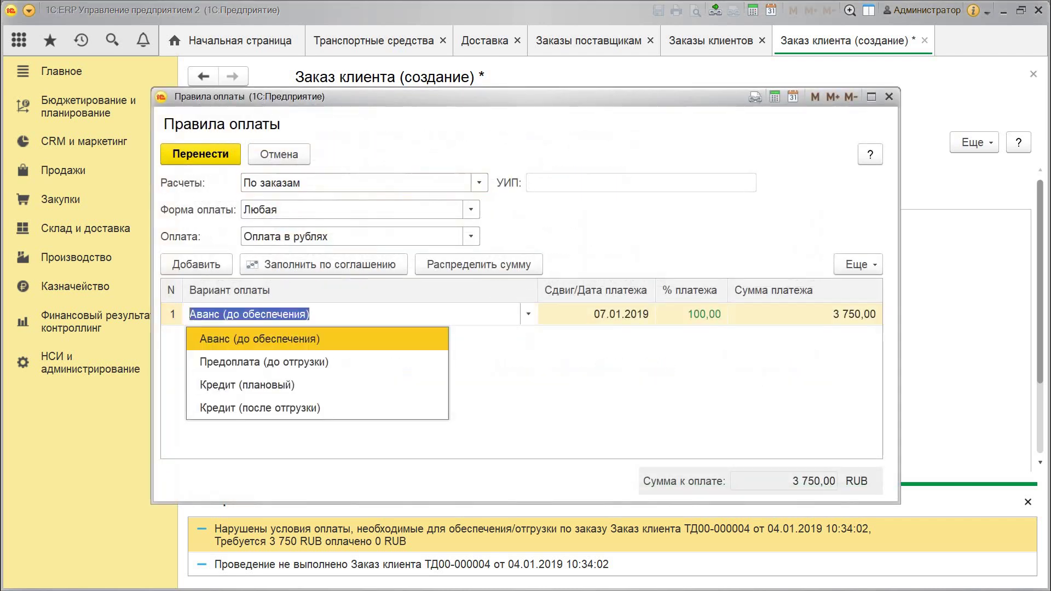
# Step: Change the order's payment option to Кредит (после отгрузки) in the payment rules, apply it, and post the order
pyautogui.press('Down')
pyautogui.press('Down')
pyautogui.press('Down')
pyautogui.press('Return')
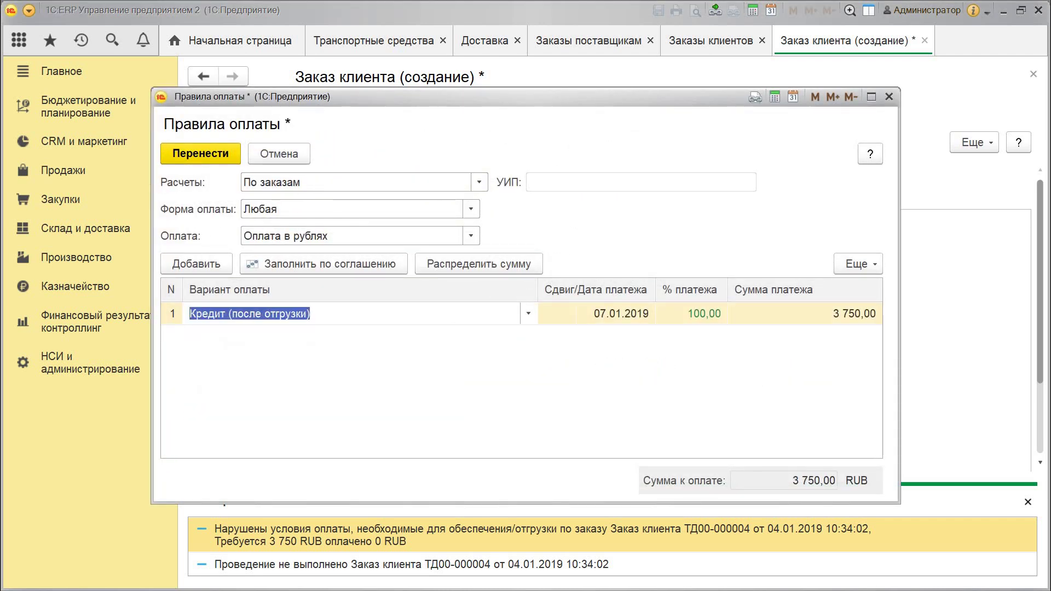
pyautogui.hotkey('ctrl', 'Return')
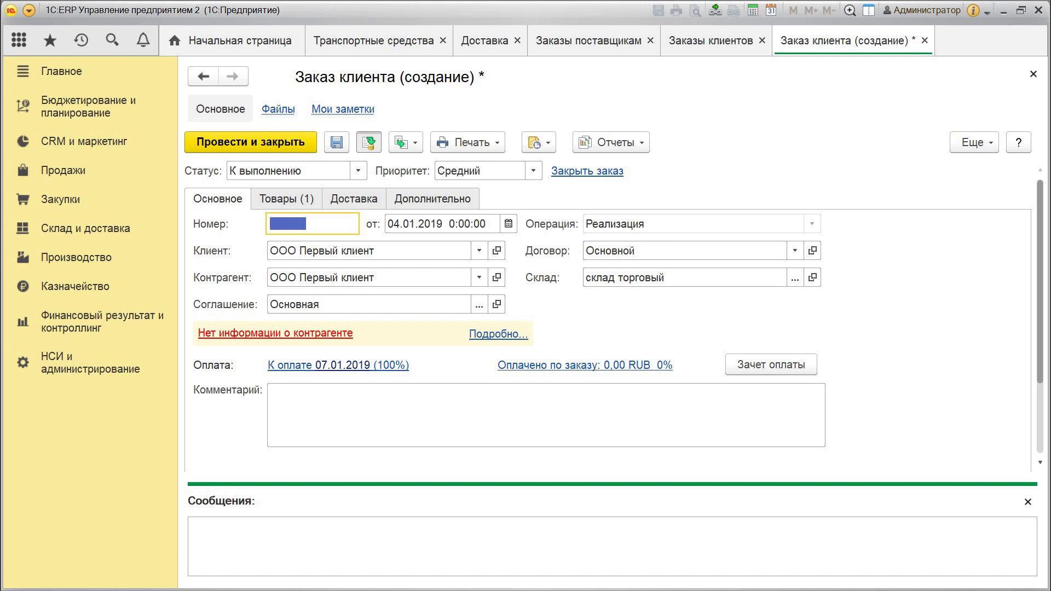
pyautogui.hotkey('ctrl', 's')
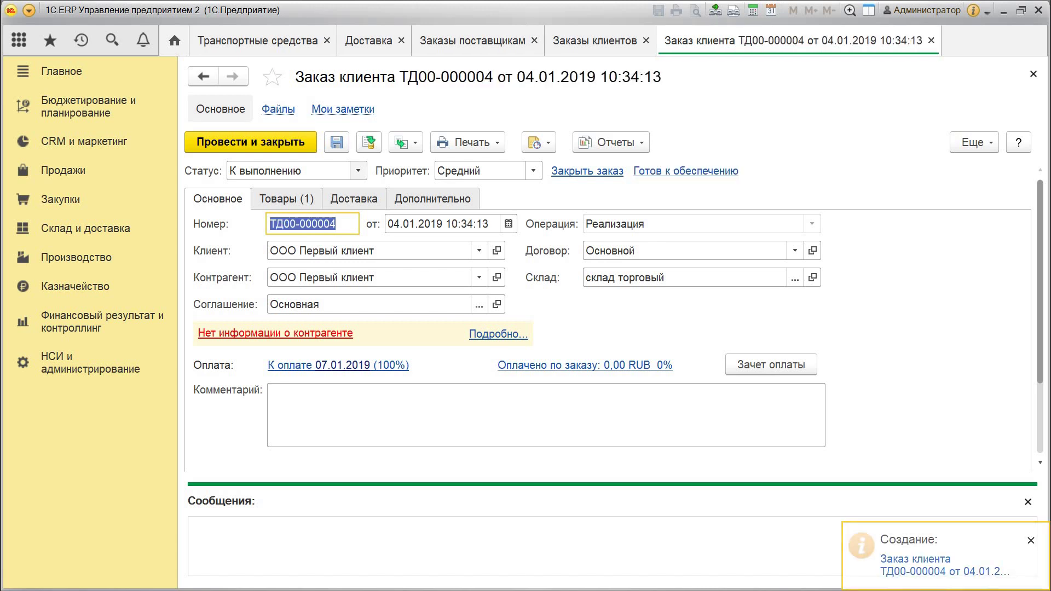
# Step: Try to create a Реализация товаров и услуг document based on the customer order
pyautogui.click(406, 142)
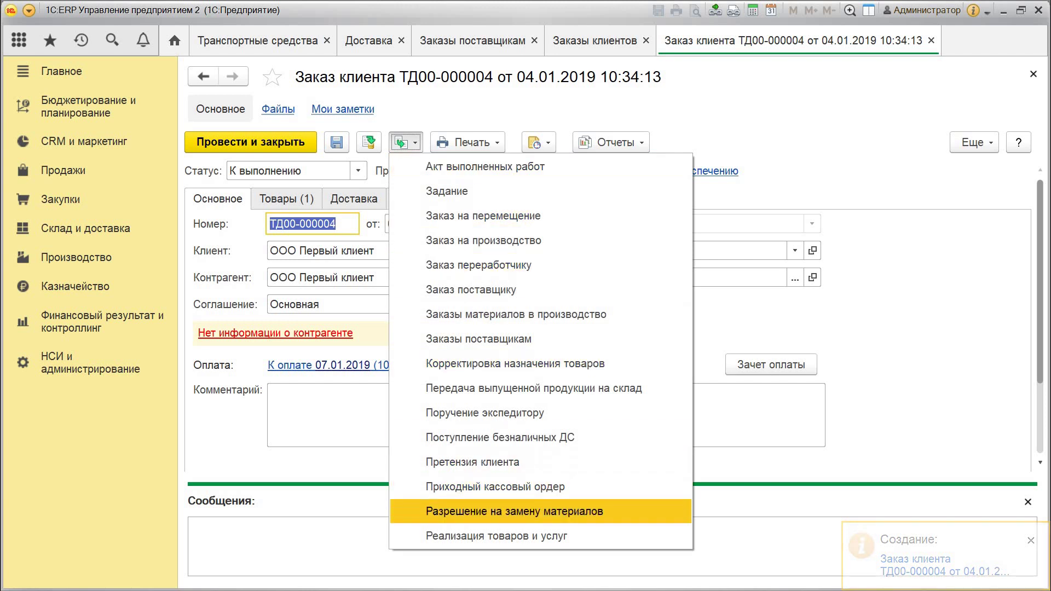
pyautogui.click(496, 536)
pyautogui.press('Return')
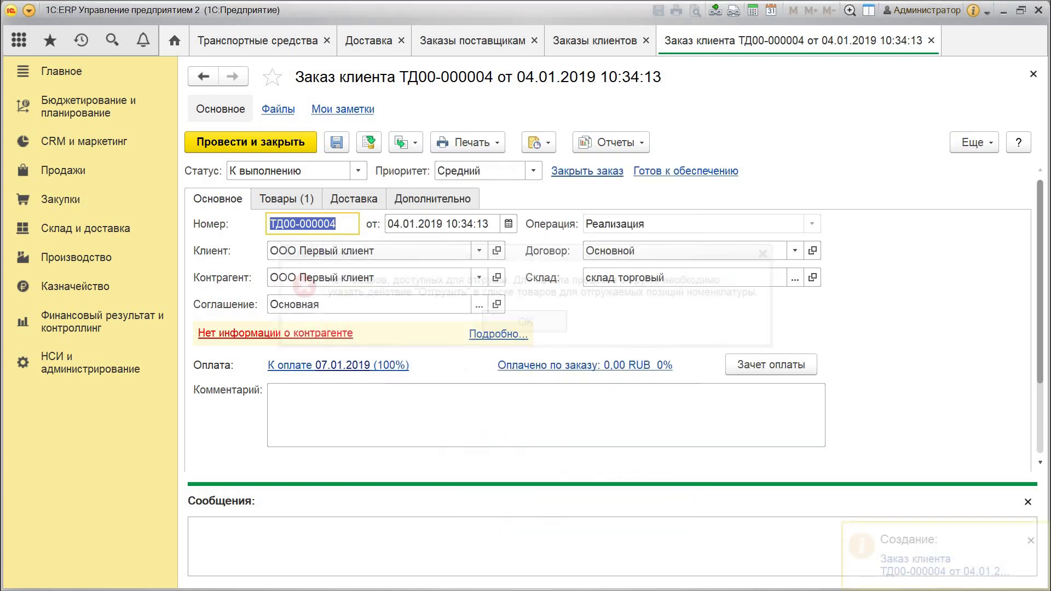
# Step: Set the supply action of Труба 10м in the customer order's goods to Отгрузить with a quantity of 1,000
pyautogui.click(399, 170)
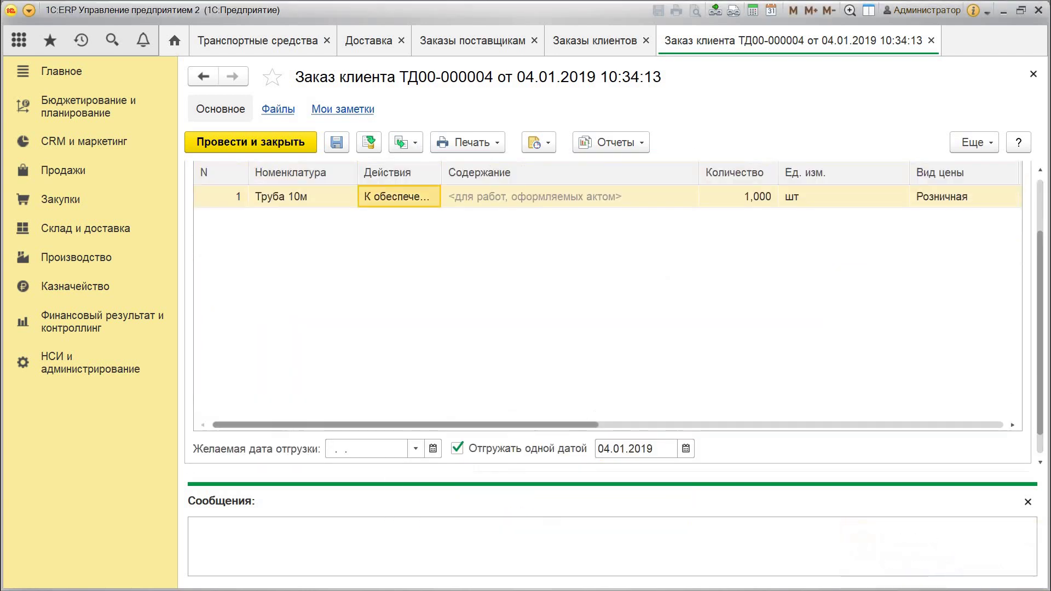
pyautogui.press('Return')
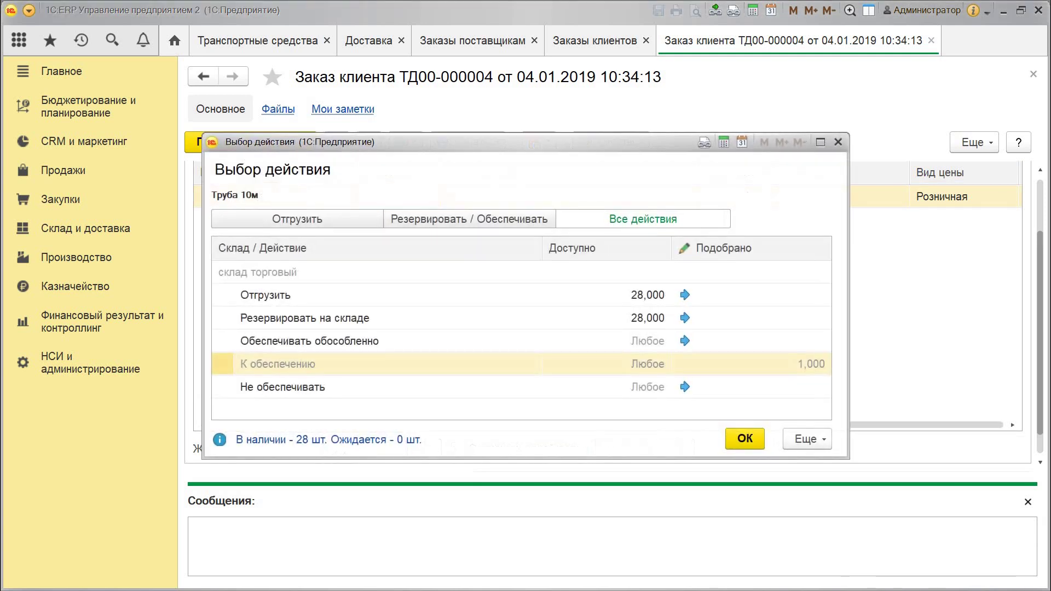
pyautogui.click(684, 295)
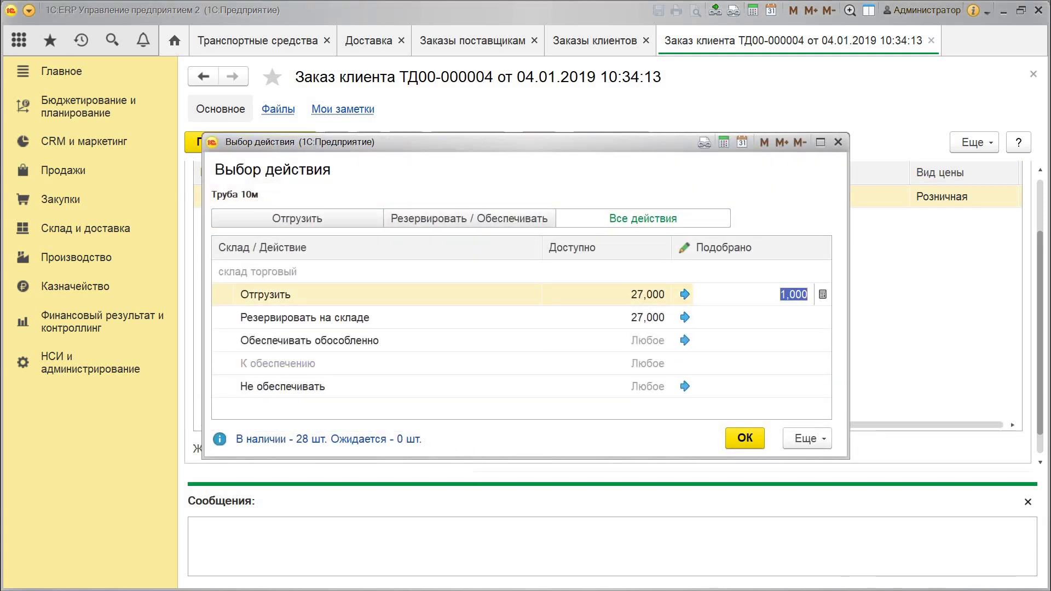
pyautogui.press('Return')
pyautogui.press('Return')
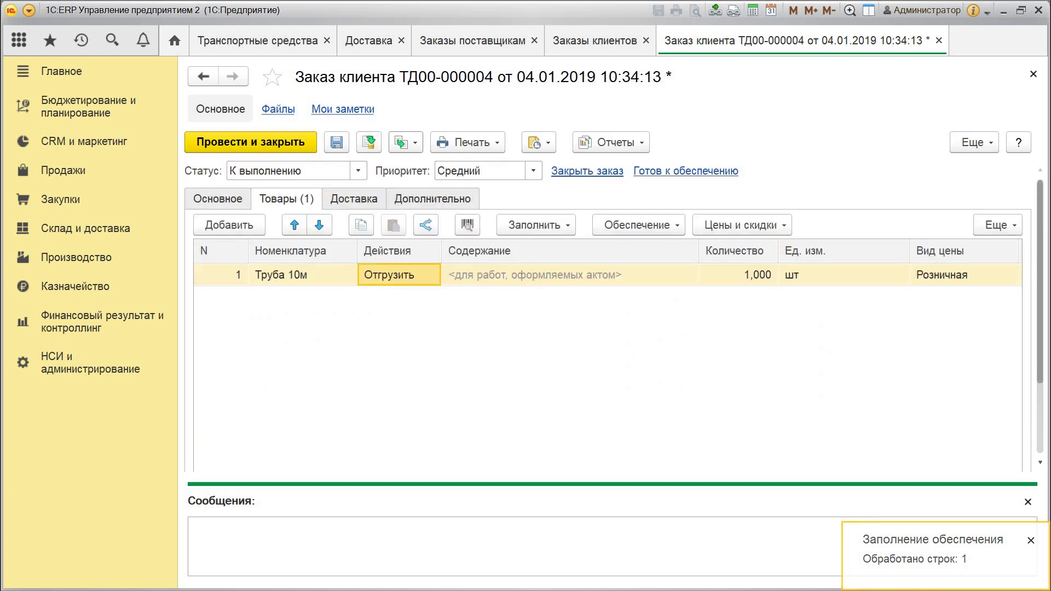
# Step: Save the changed order while creating a Реализация товаров и услуг from it, try to post the sale, and close it unsaved
pyautogui.click(406, 143)
pyautogui.press('Escape')
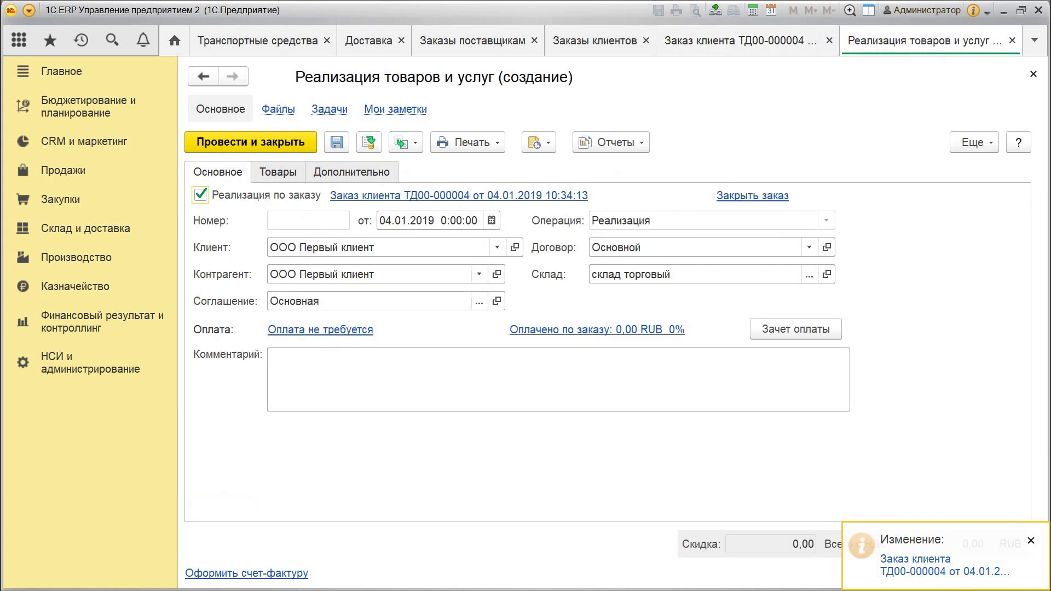
pyautogui.click(251, 142)
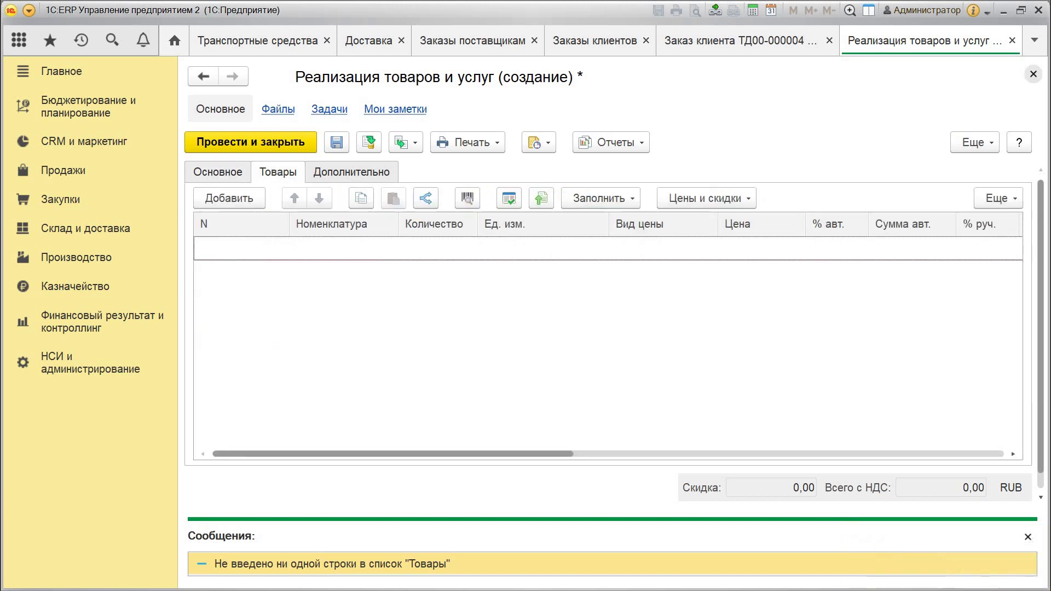
pyautogui.click(1033, 74)
pyautogui.click(524, 316)
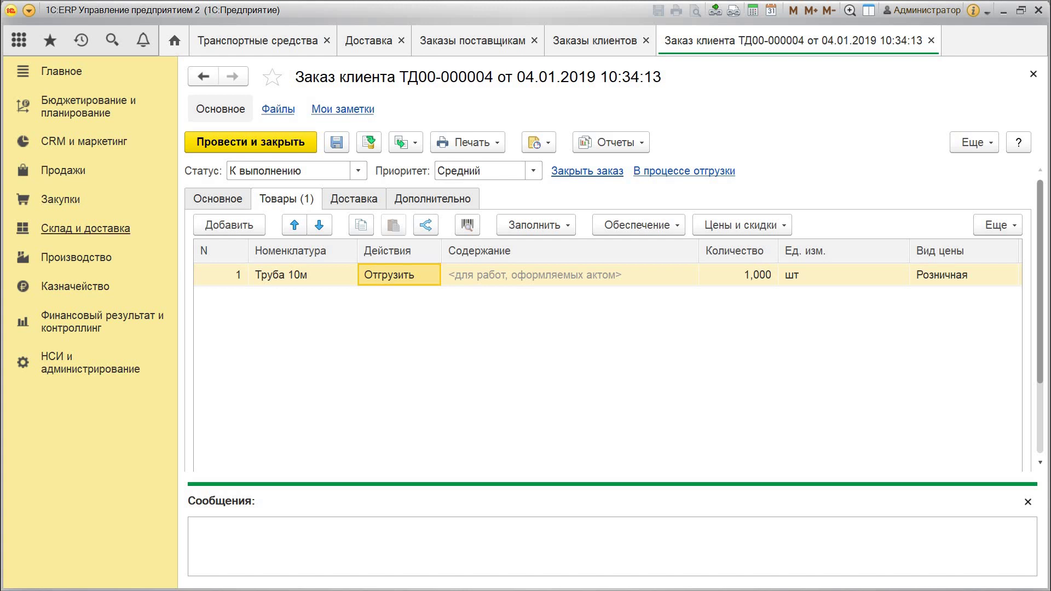
# Step: Open the outbound order for ООО Первый клиент from the goods shipment workplace of склад торговый
pyautogui.click(86, 228)
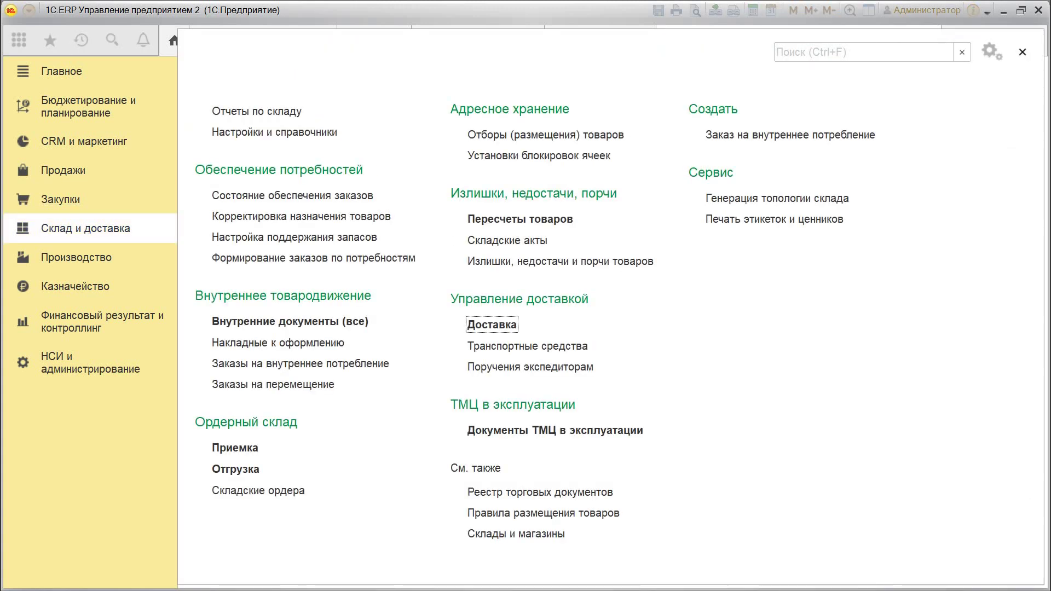
pyautogui.click(235, 469)
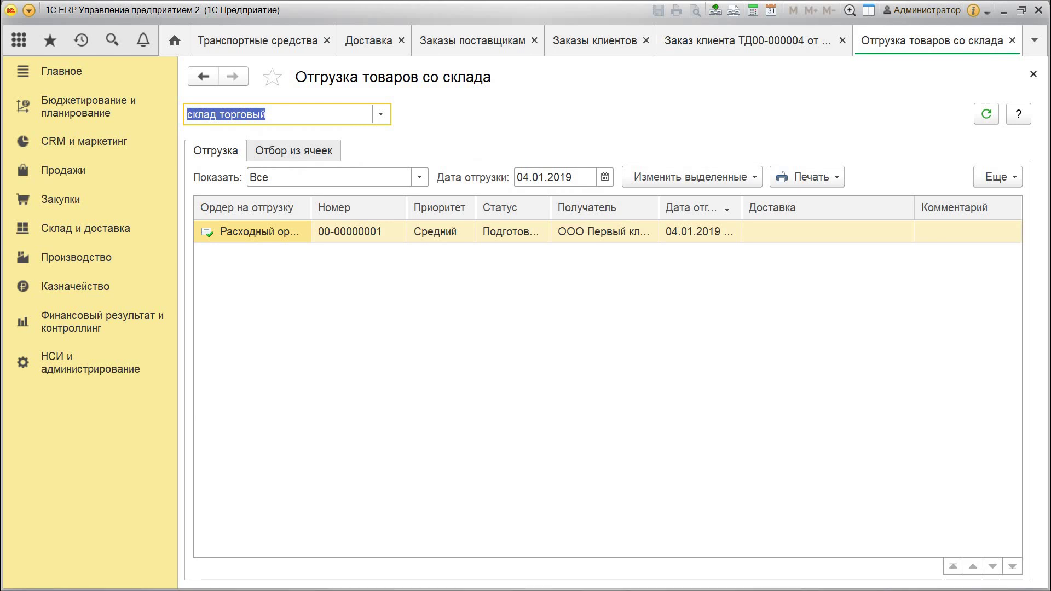
pyautogui.hotkey('ctrl', 'pagedown')
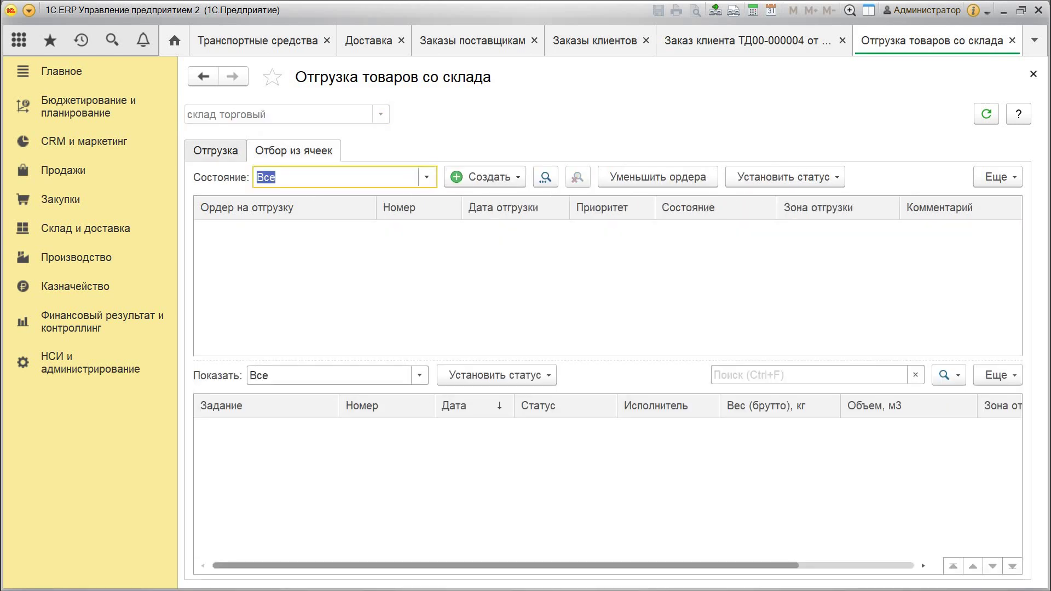
pyautogui.hotkey('ctrl', 'pageup')
pyautogui.press('Tab')
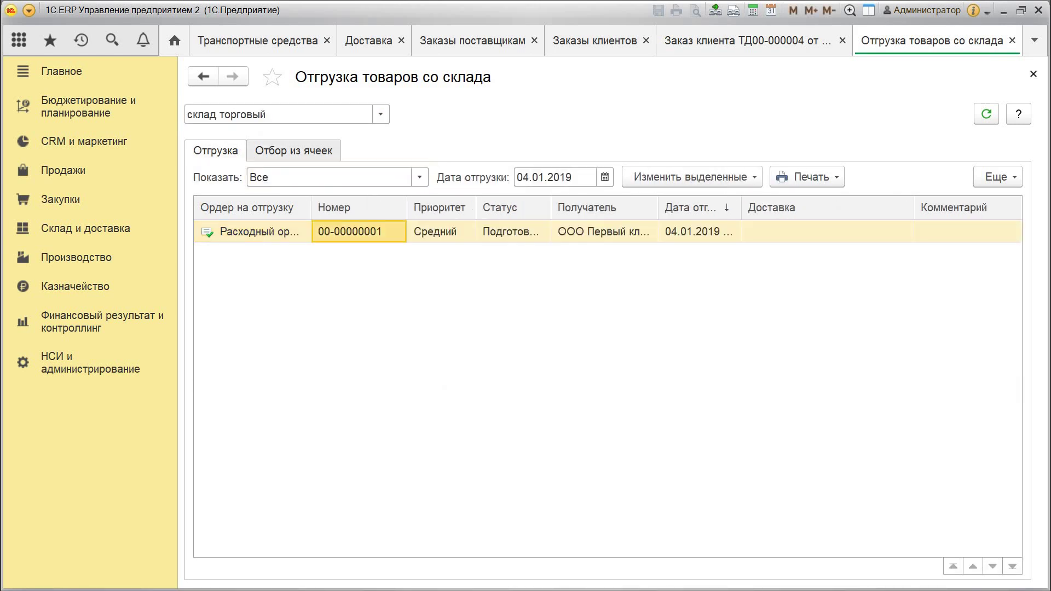
pyautogui.press('Return')
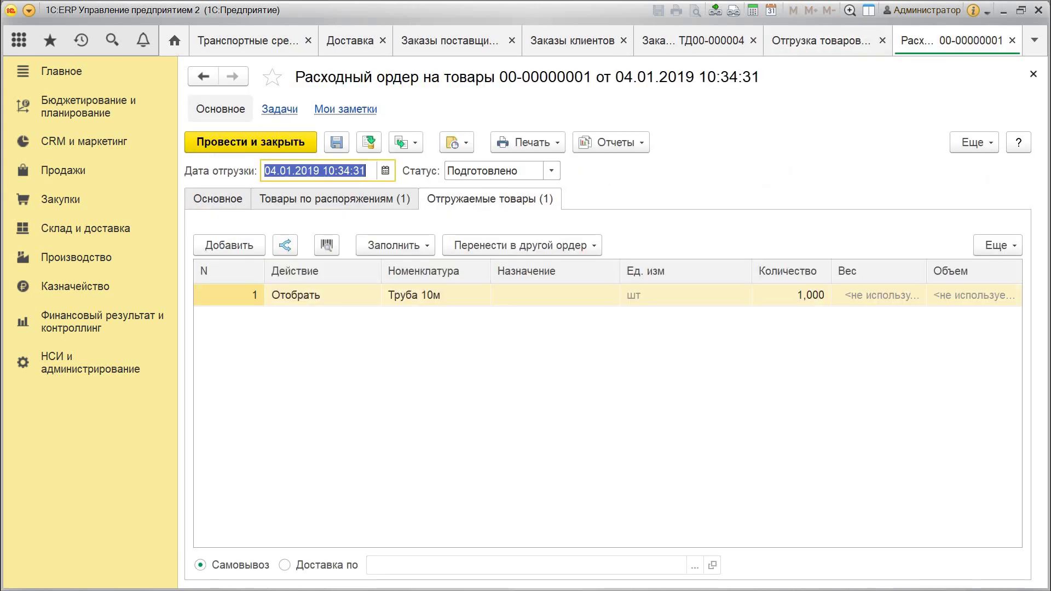
# Step: Try to set the outbound order's status directly to Отгружен
pyautogui.press('Tab')
pyautogui.press('F4')
pyautogui.press('Down')
pyautogui.press('Down')
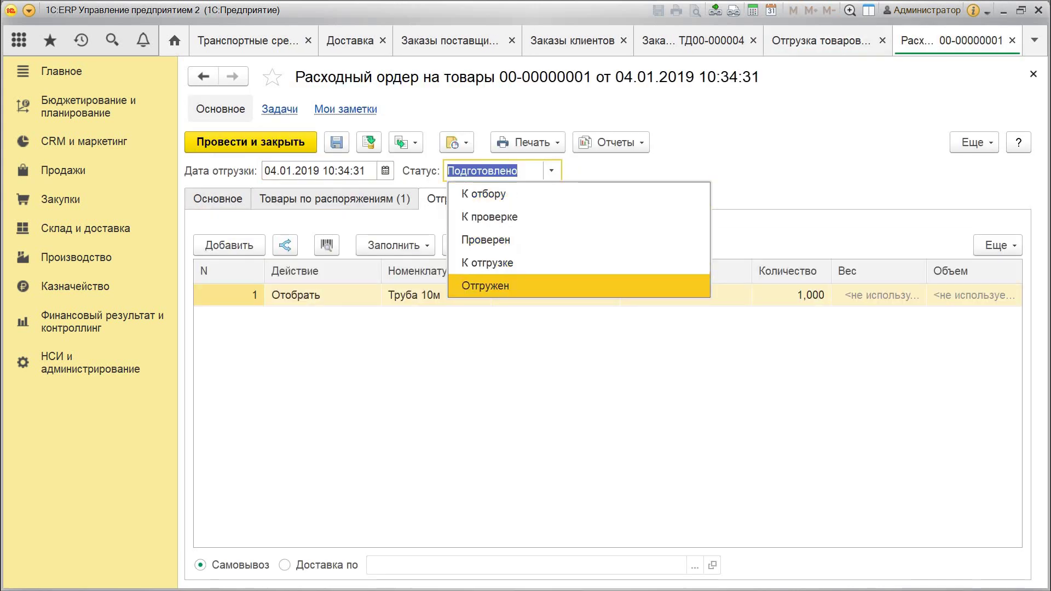
pyautogui.press('Return')
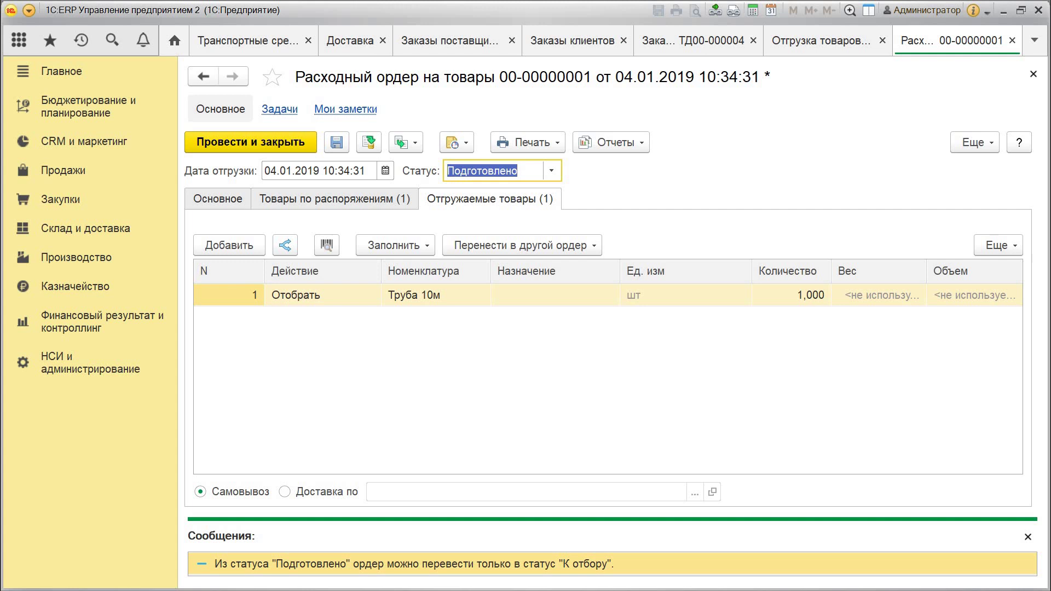
# Step: Set the outbound order's status to К отбору
pyautogui.press('F4')
pyautogui.press('Down')
pyautogui.press('Down')
pyautogui.press('Down')
pyautogui.press('Up')
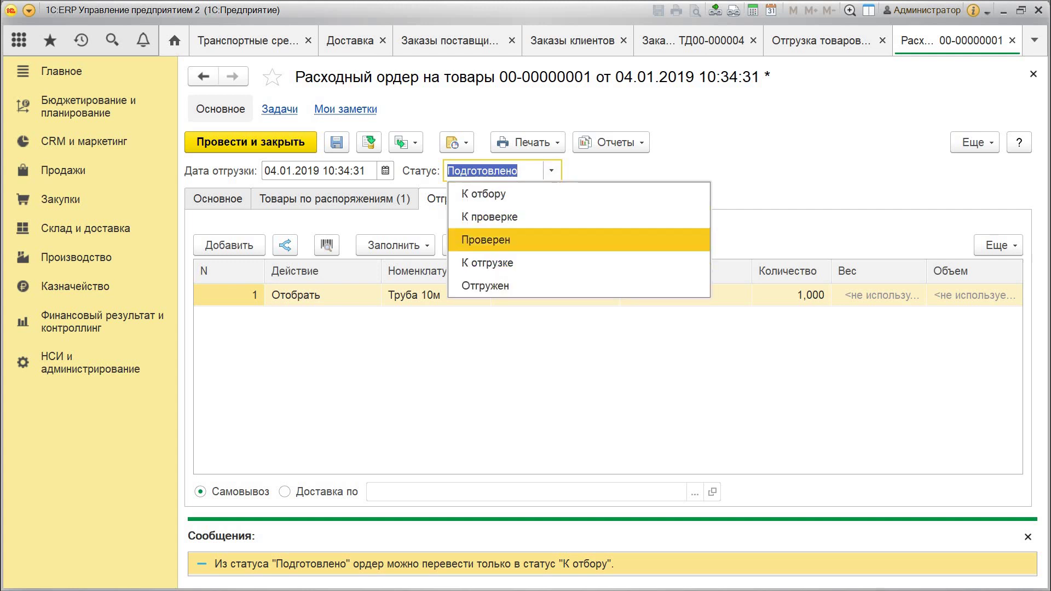
pyautogui.press('Up')
pyautogui.press('Up')
pyautogui.press('Return')
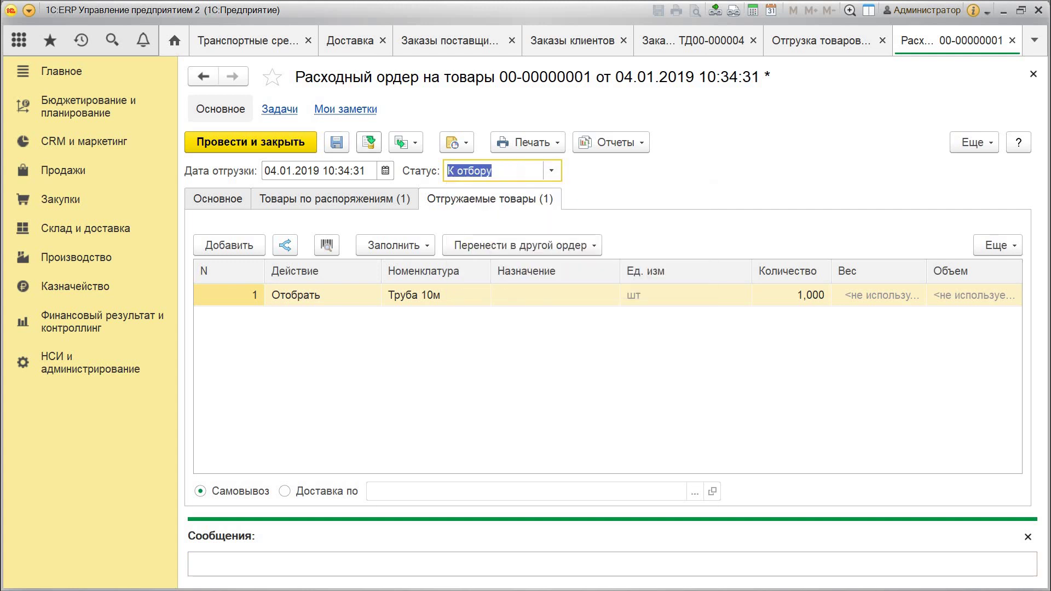
# Step: Try to post the outbound order and look for a shipment zone to assign in its main details
pyautogui.click(368, 142)
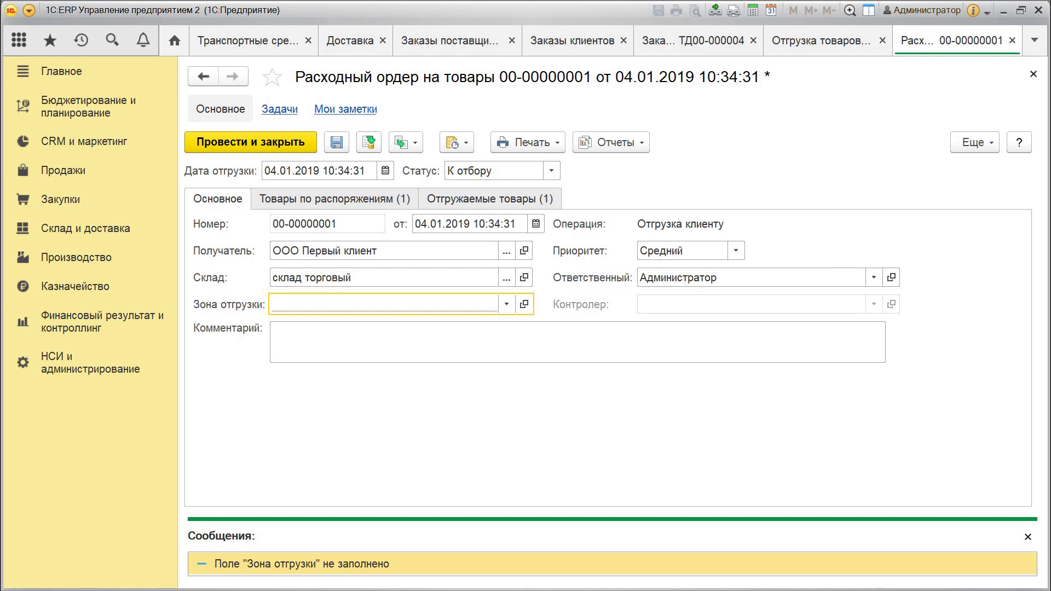
pyautogui.click(506, 305)
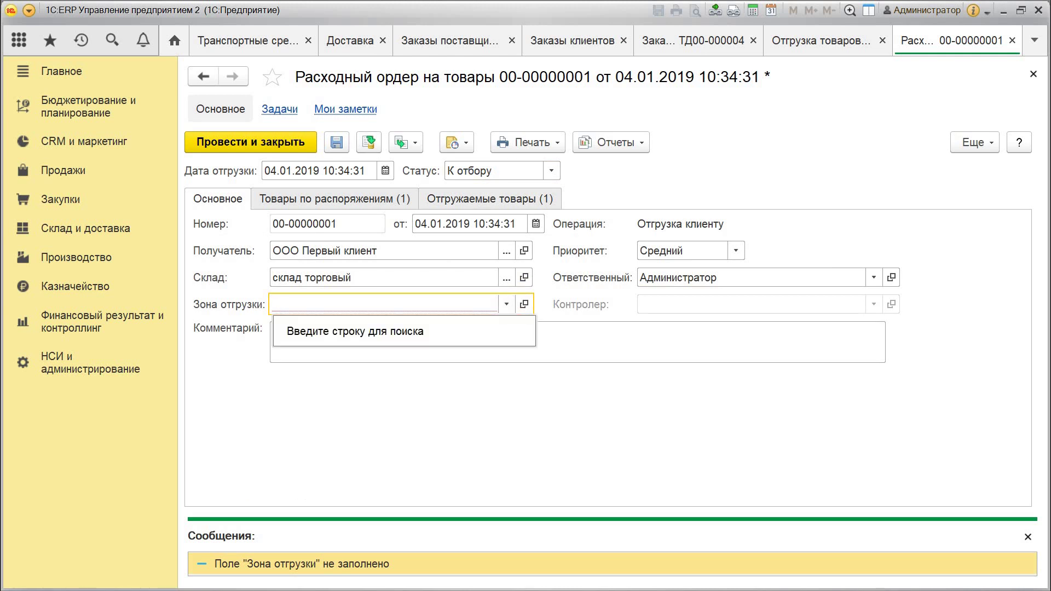
pyautogui.click(506, 304)
pyautogui.click(507, 305)
# Step: Open the storage cell list of the warehouse склад торговый from the Склады и магазины directory
pyautogui.click(85, 228)
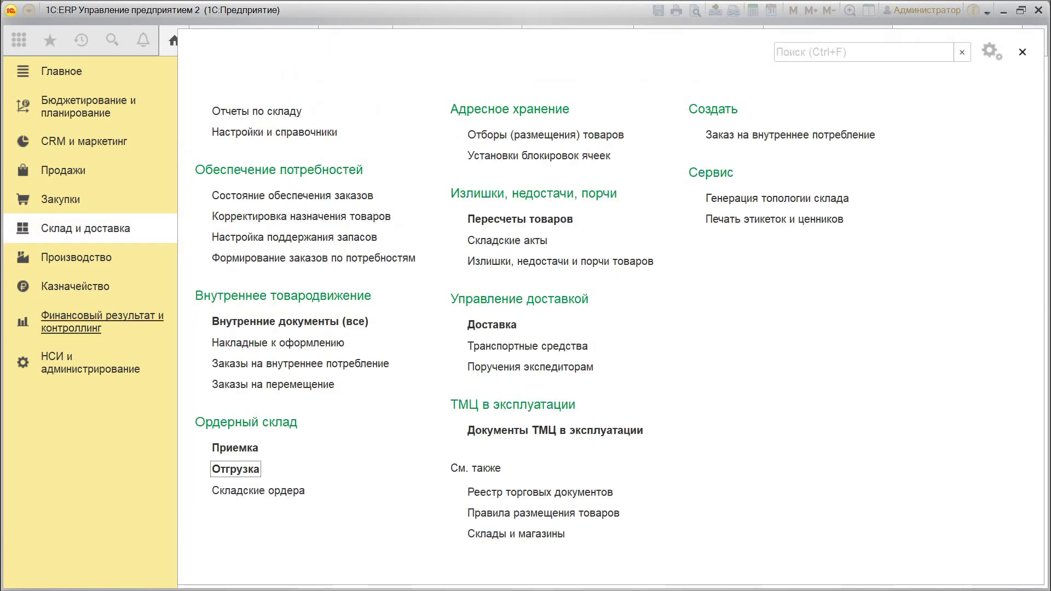
pyautogui.click(90, 363)
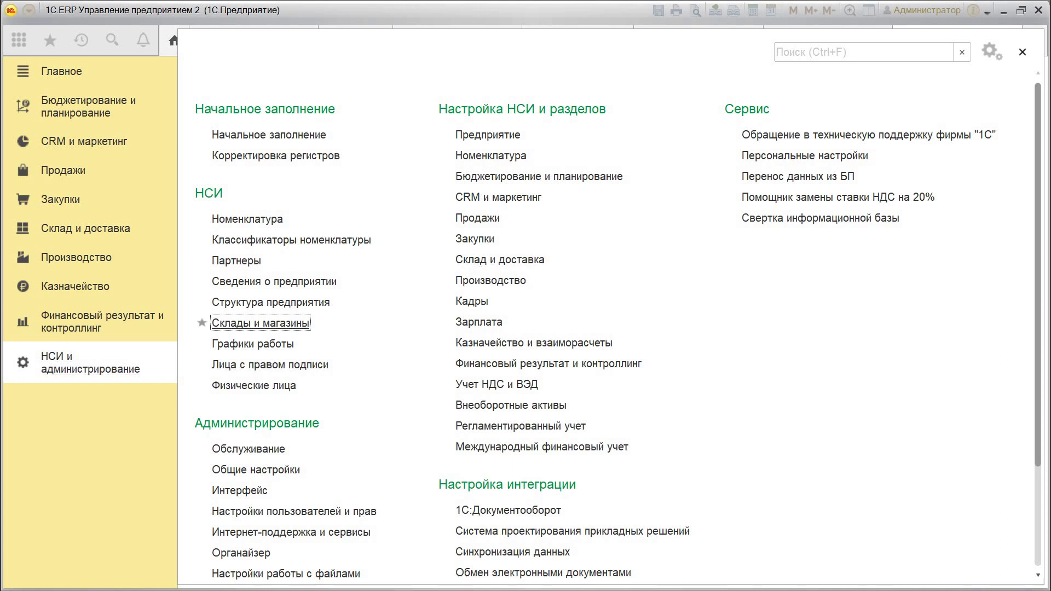
pyautogui.click(260, 323)
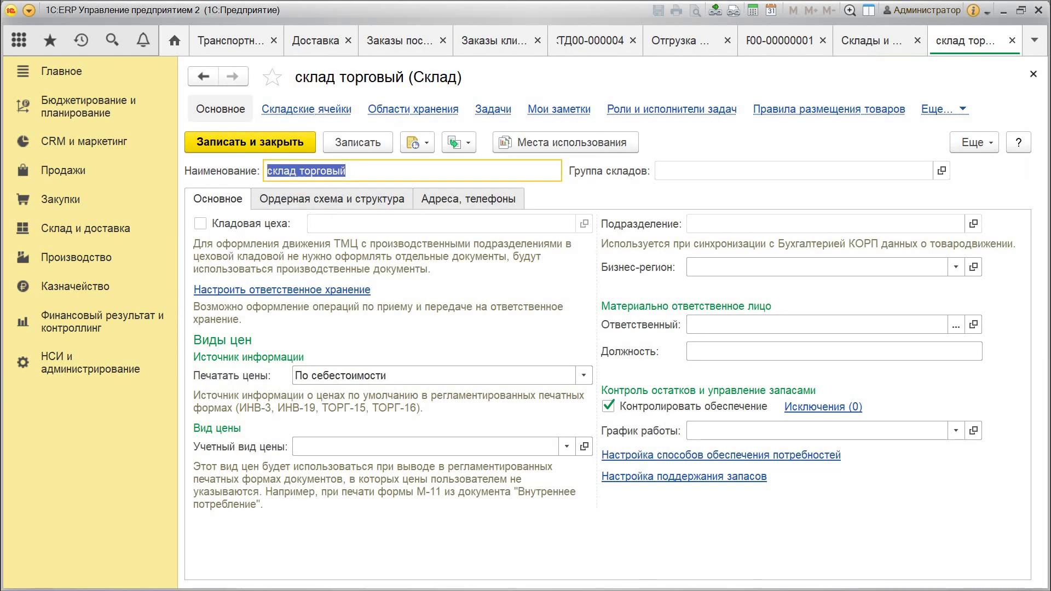
pyautogui.click(306, 109)
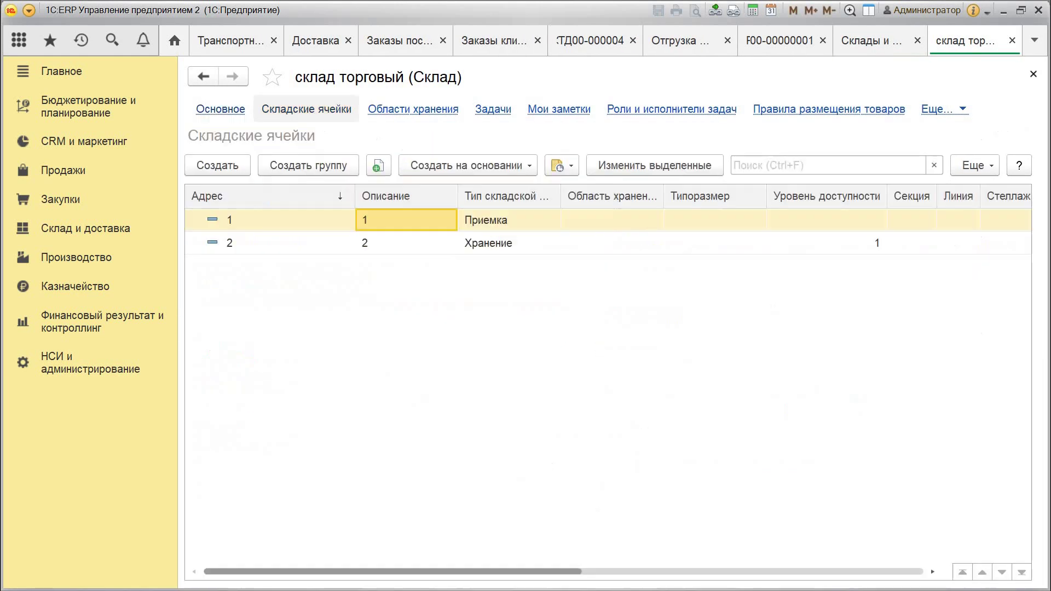
# Step: Create a storage cell in the warehouse склад торговый with address 3 and type Отгрузка, and save it
pyautogui.click(217, 165)
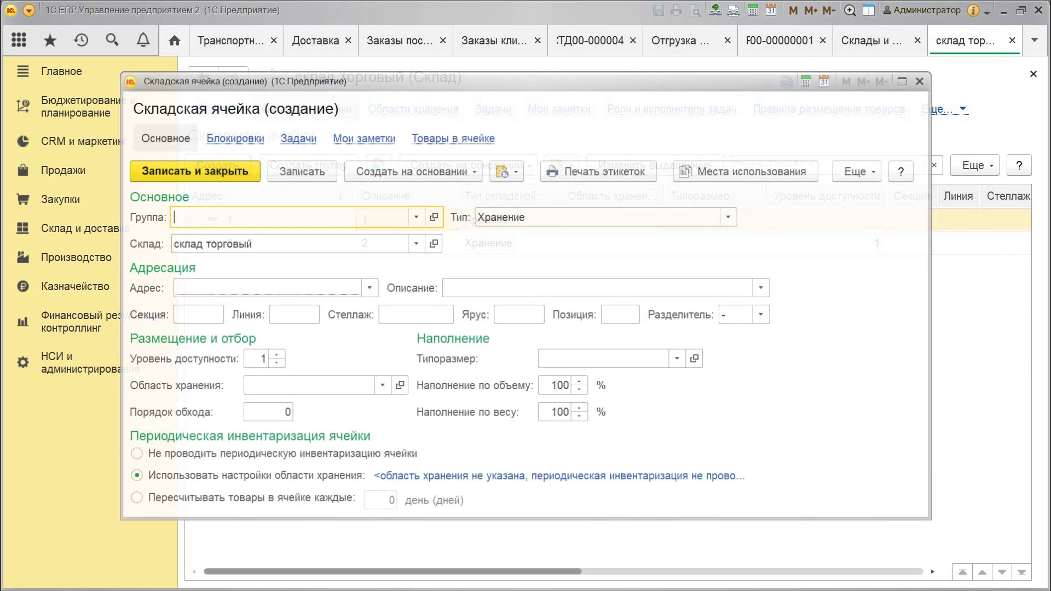
pyautogui.click(263, 287)
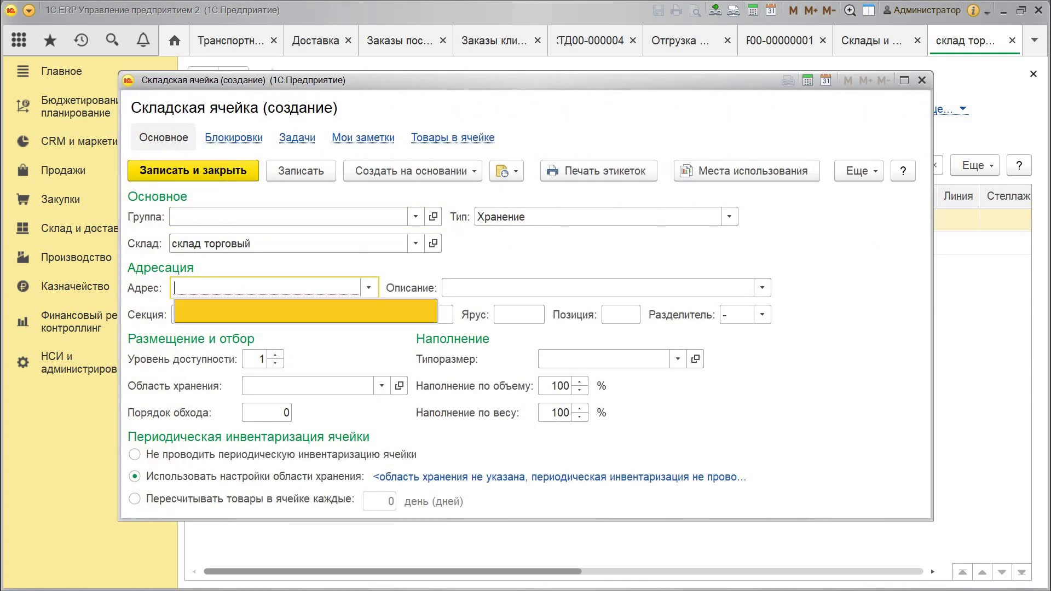
pyautogui.write('3')
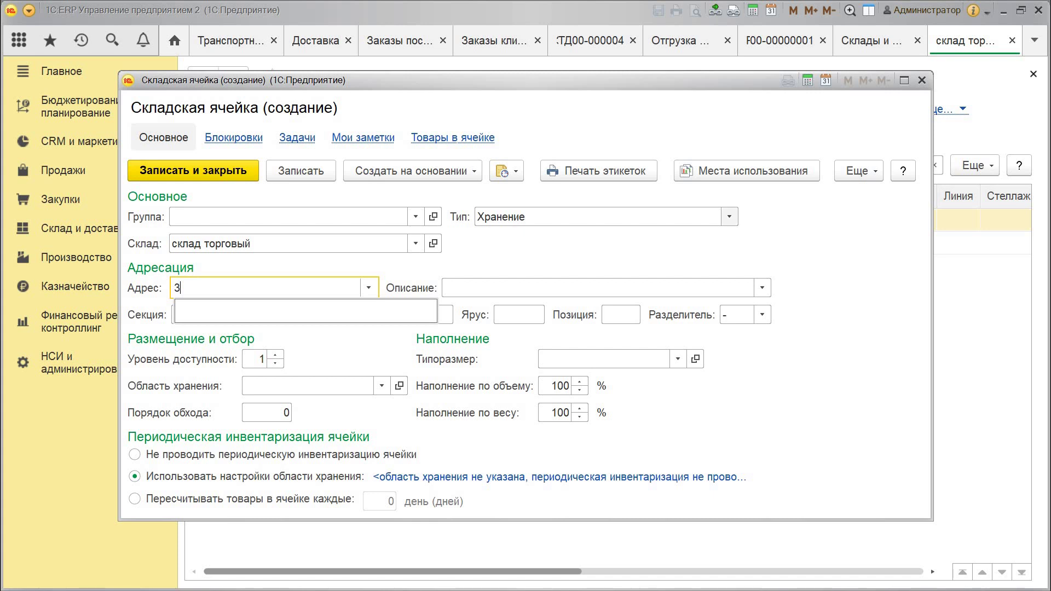
pyautogui.click(729, 217)
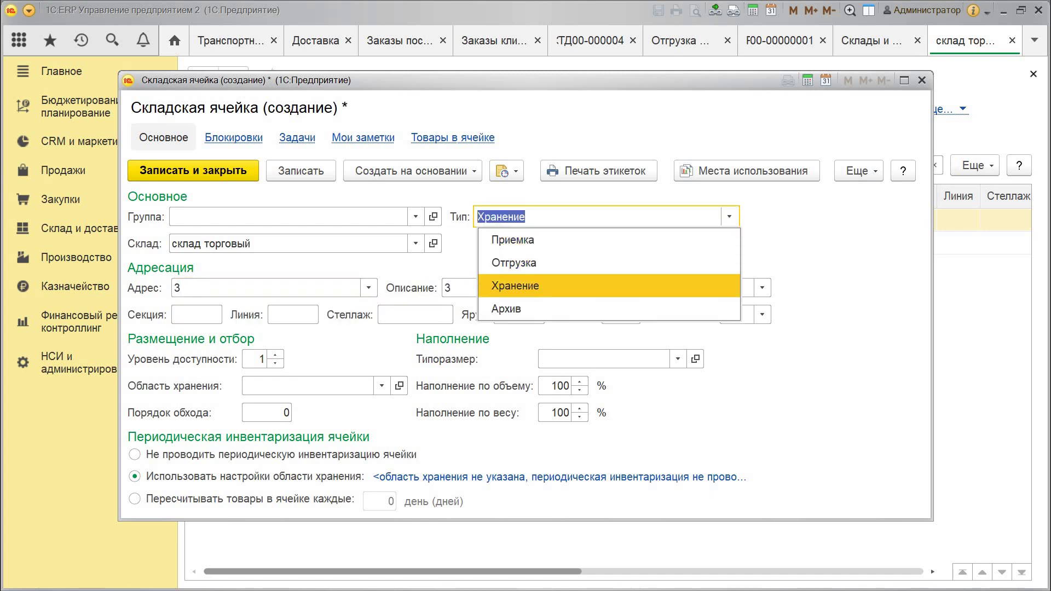
pyautogui.press('Up')
pyautogui.press('Return')
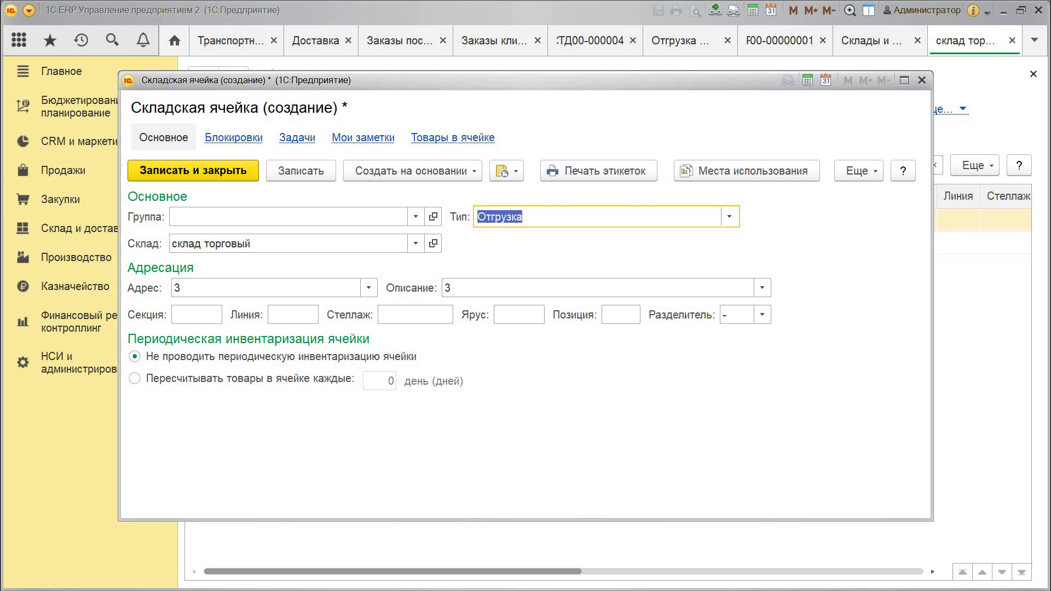
pyautogui.hotkey('ctrl', 'Return')
pyautogui.press('Escape')
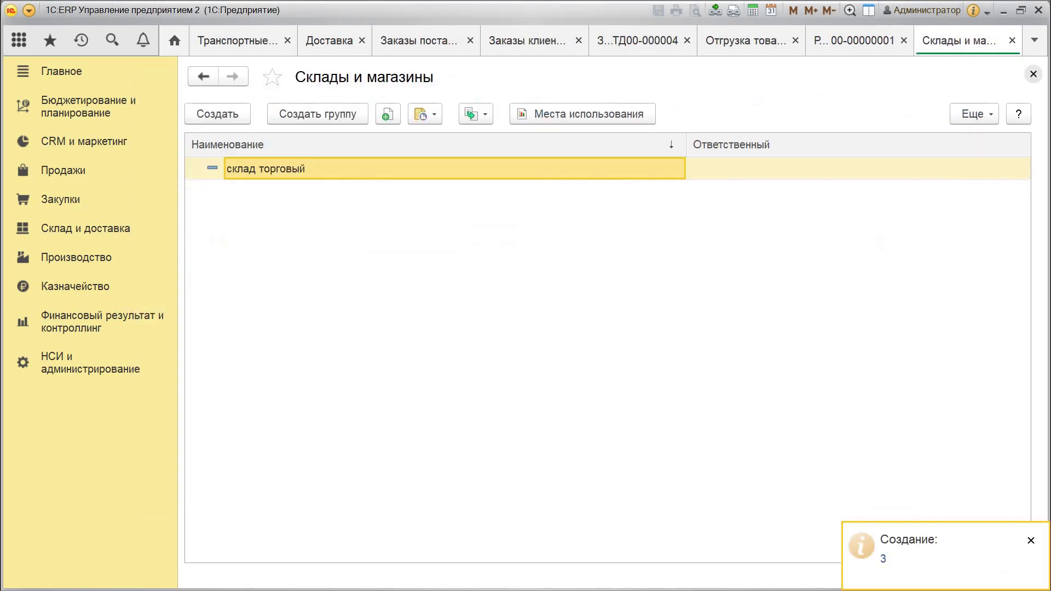
# Step: Return to the outbound order, set its Зона отгрузки to cell 3 and post it
pyautogui.press('Return')
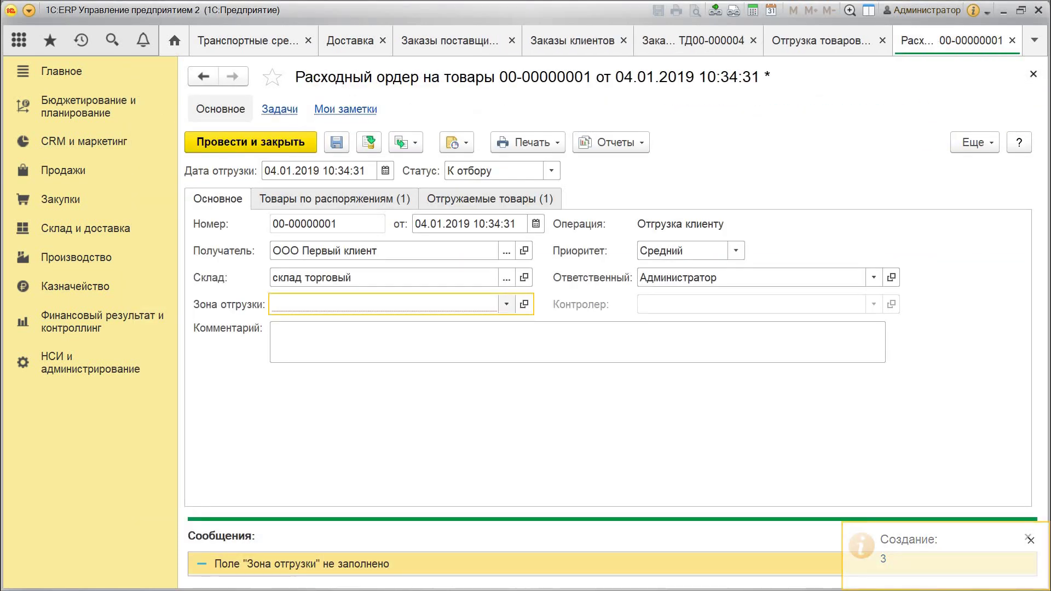
pyautogui.press('F4')
pyautogui.press('Down')
pyautogui.press('Return')
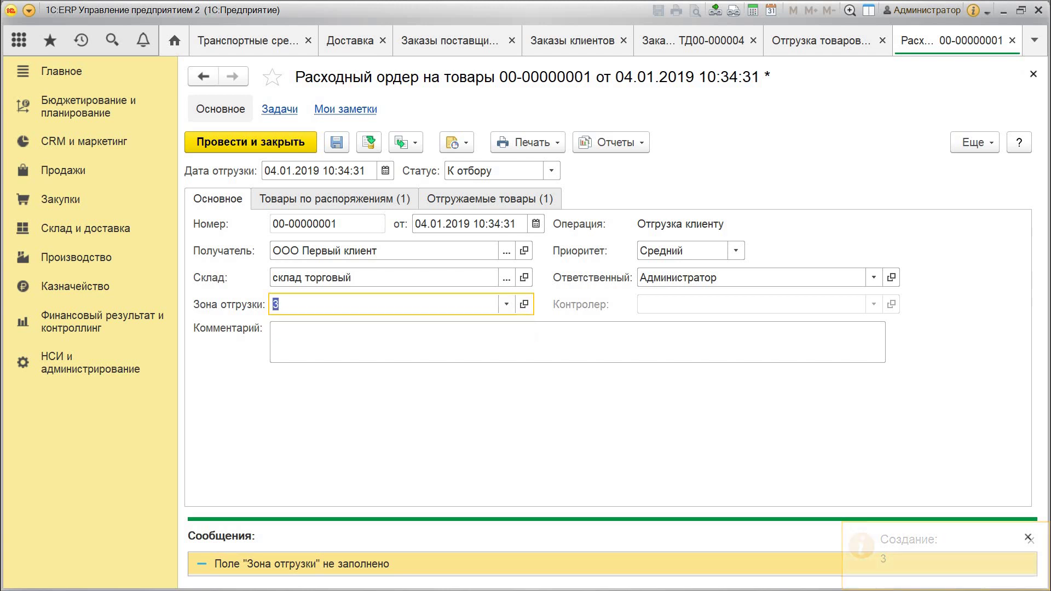
pyautogui.hotkey('ctrl', 'pagedown')
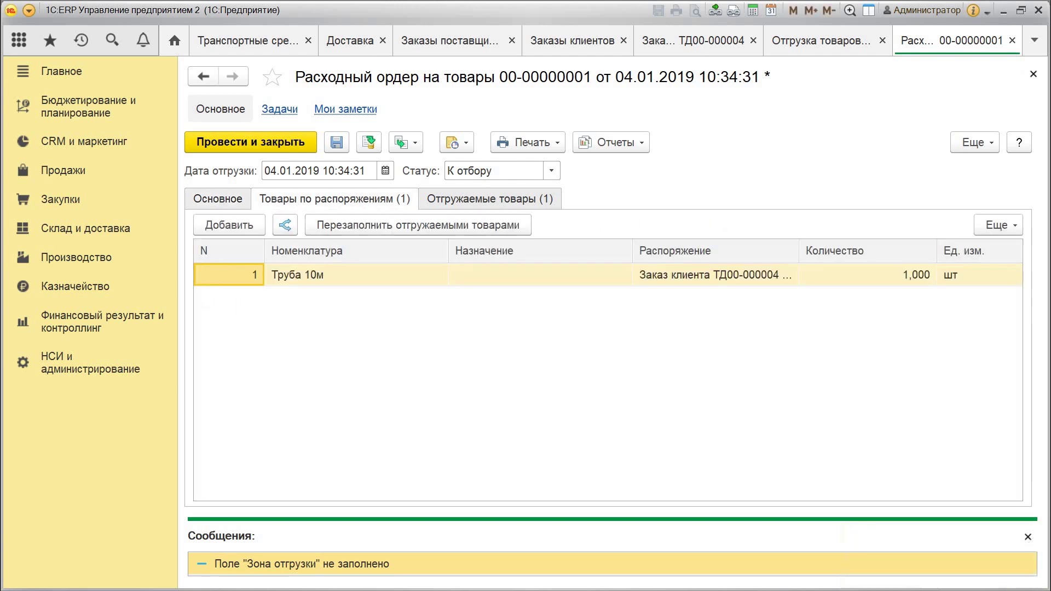
pyautogui.click(369, 143)
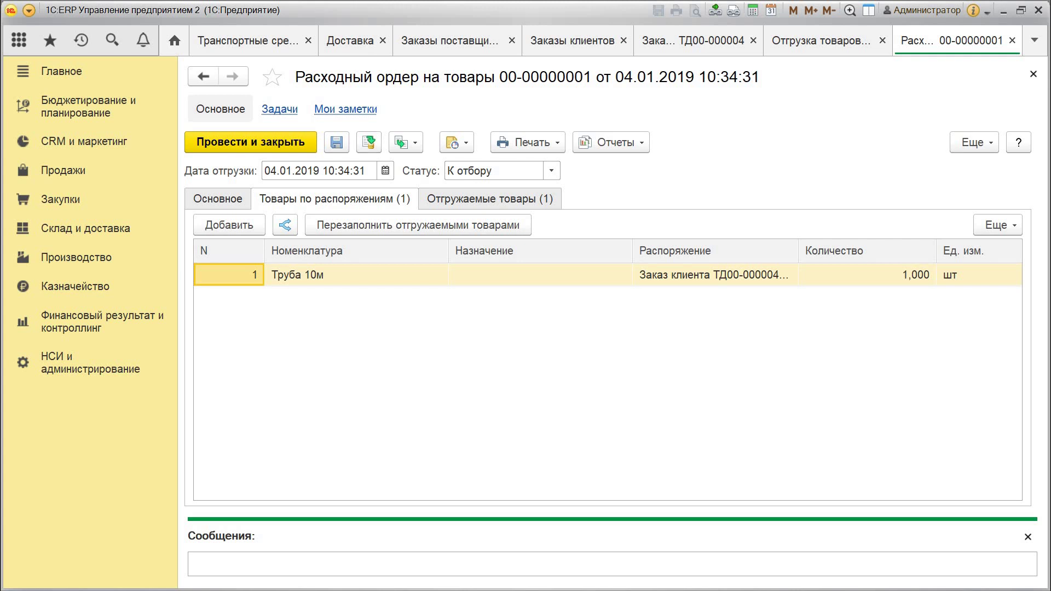
# Step: Try to choose a transport task for delivering the outbound order's shipped goods, and switch them back to Самовывоз
pyautogui.click(490, 199)
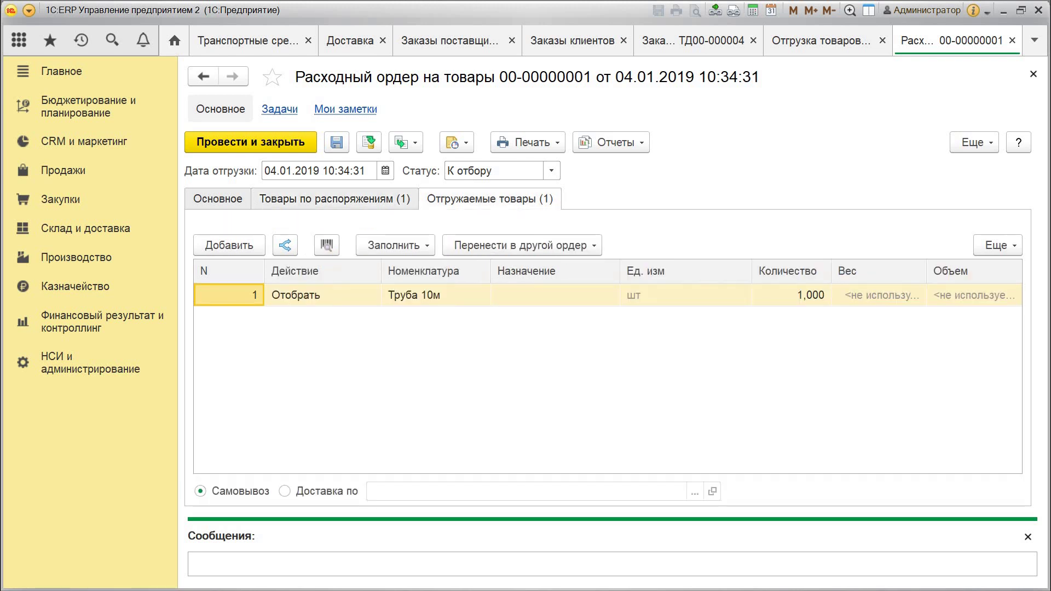
pyautogui.click(322, 295)
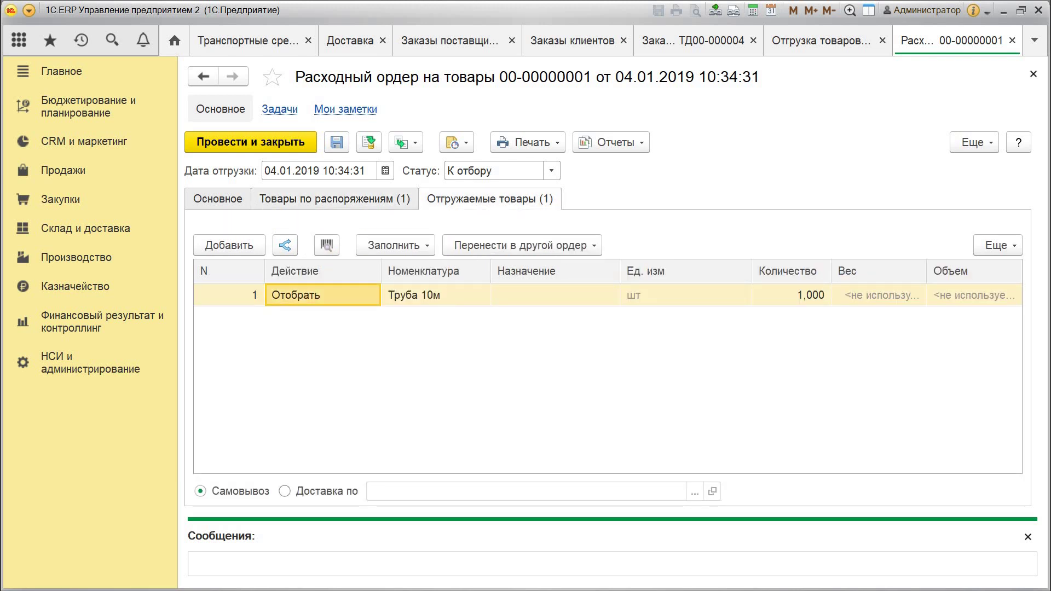
pyautogui.click(284, 491)
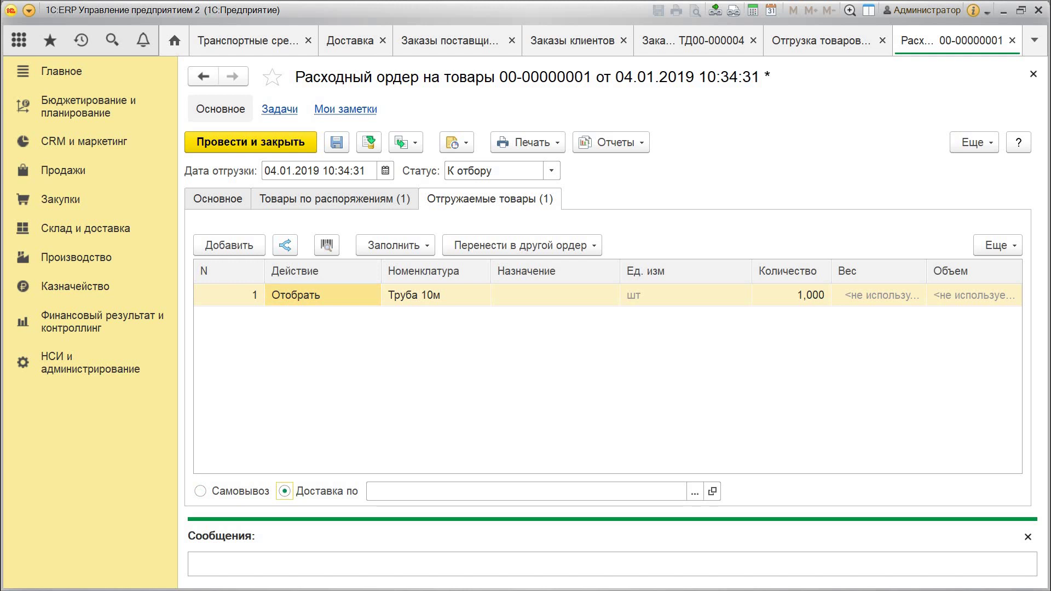
pyautogui.click(694, 491)
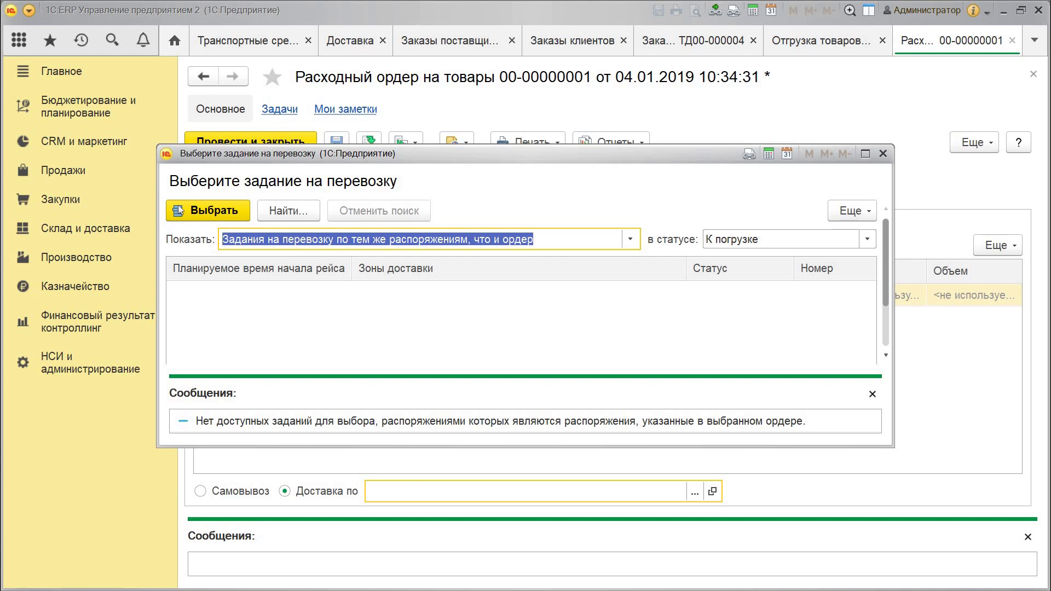
pyautogui.click(883, 153)
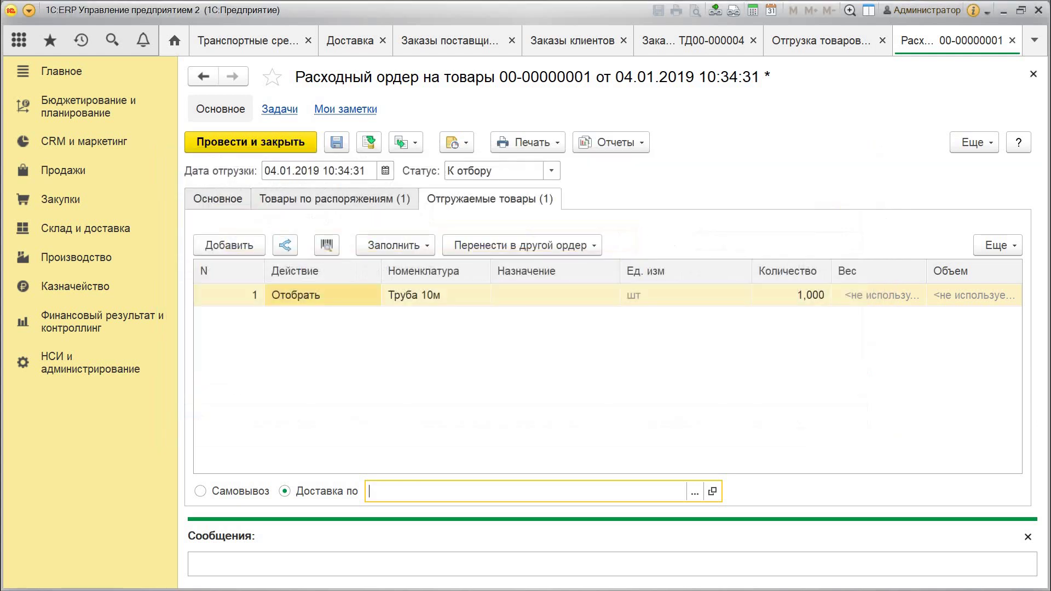
pyautogui.click(200, 491)
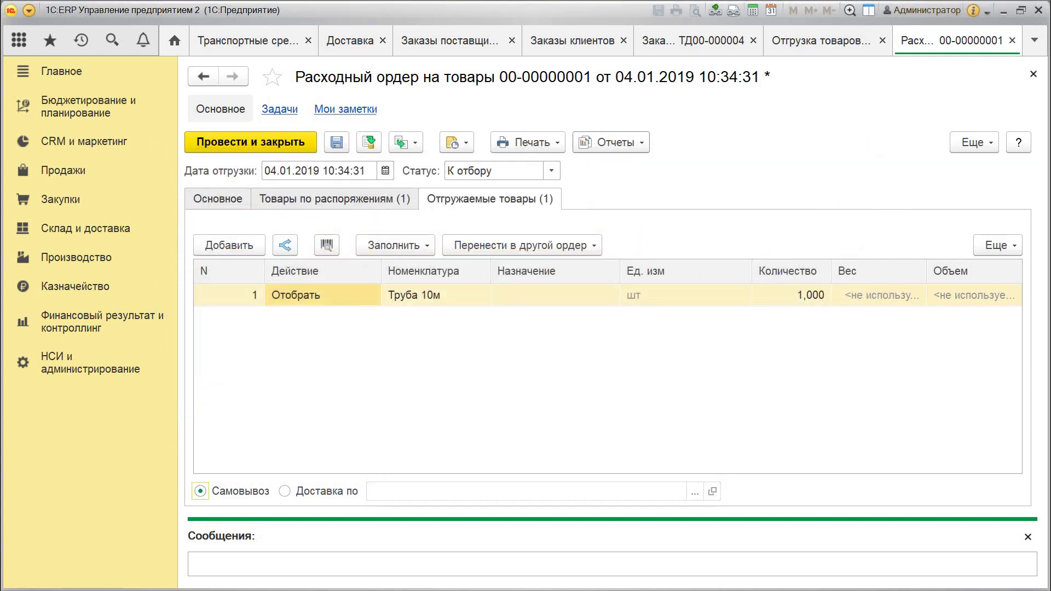
# Step: Set the delivery method of the open customer order to Наша транспортная служба до клиента
pyautogui.click(692, 41)
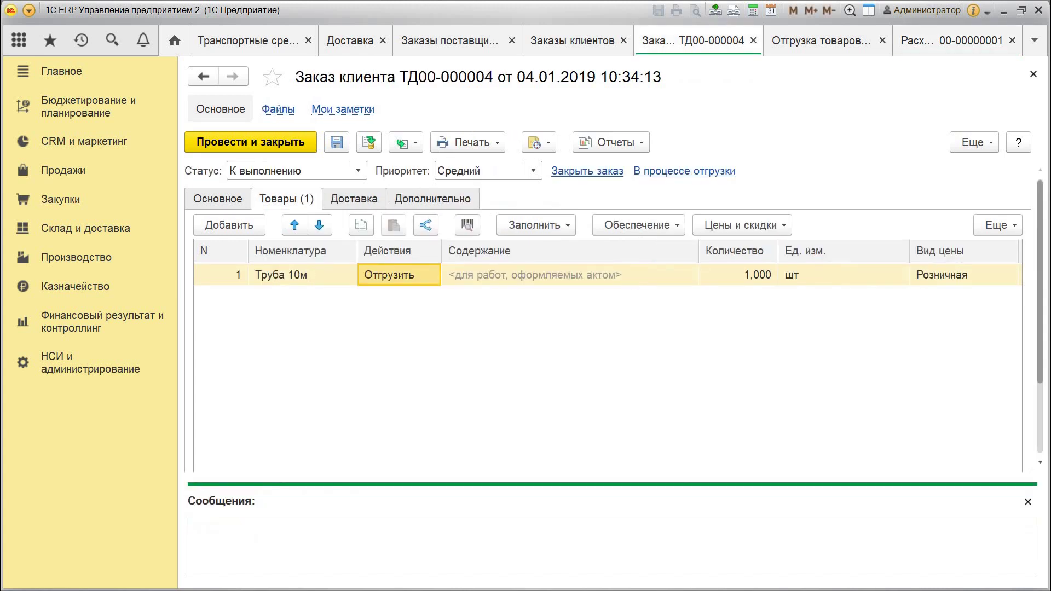
pyautogui.click(354, 199)
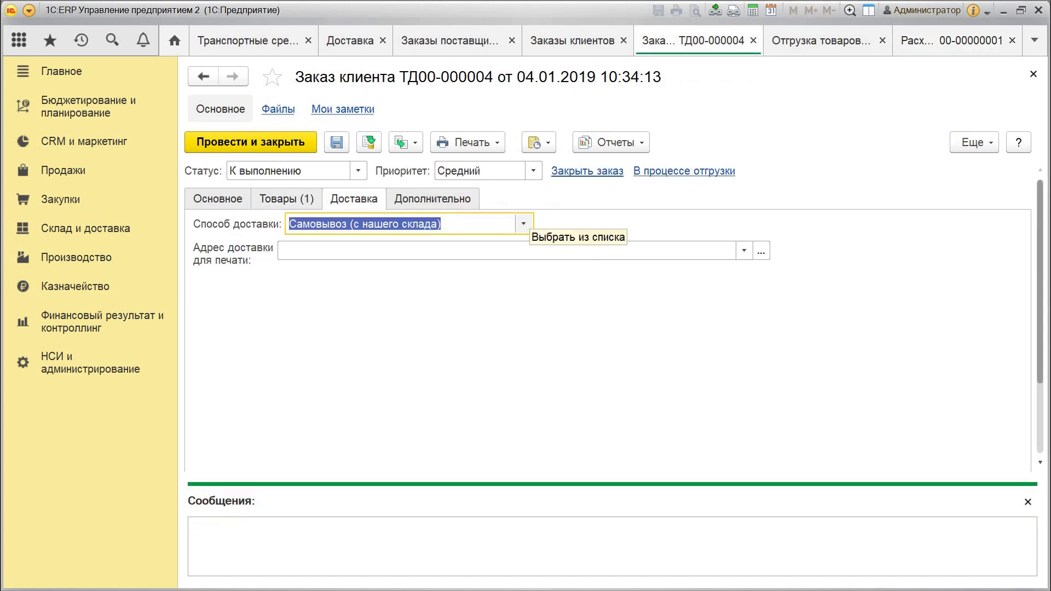
pyautogui.click(523, 223)
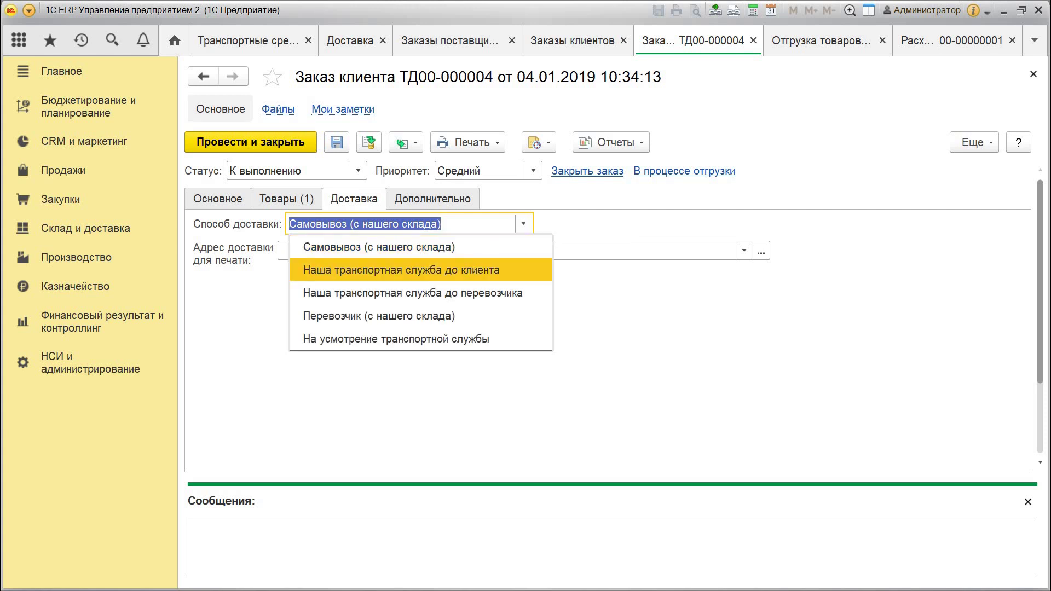
pyautogui.press('Return')
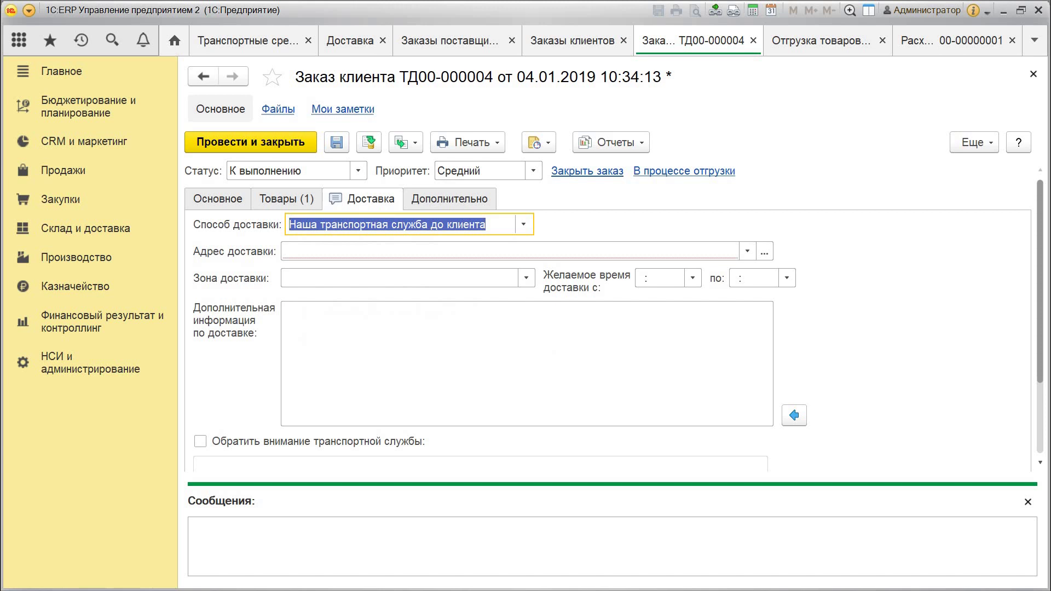
# Step: Try to enter the city Москва as the customer order's delivery address
pyautogui.click(509, 251)
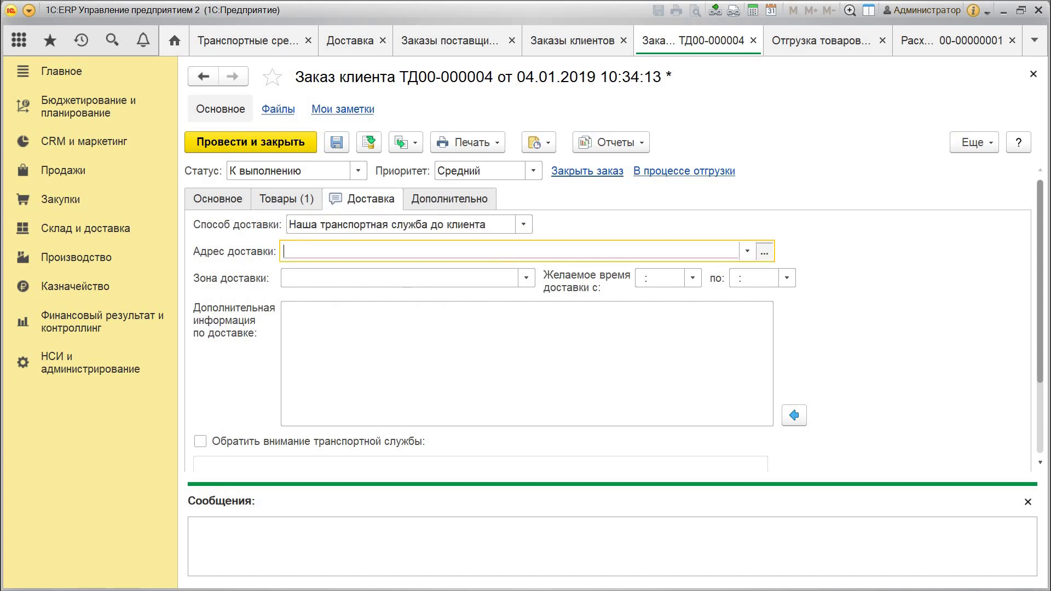
pyautogui.click(764, 252)
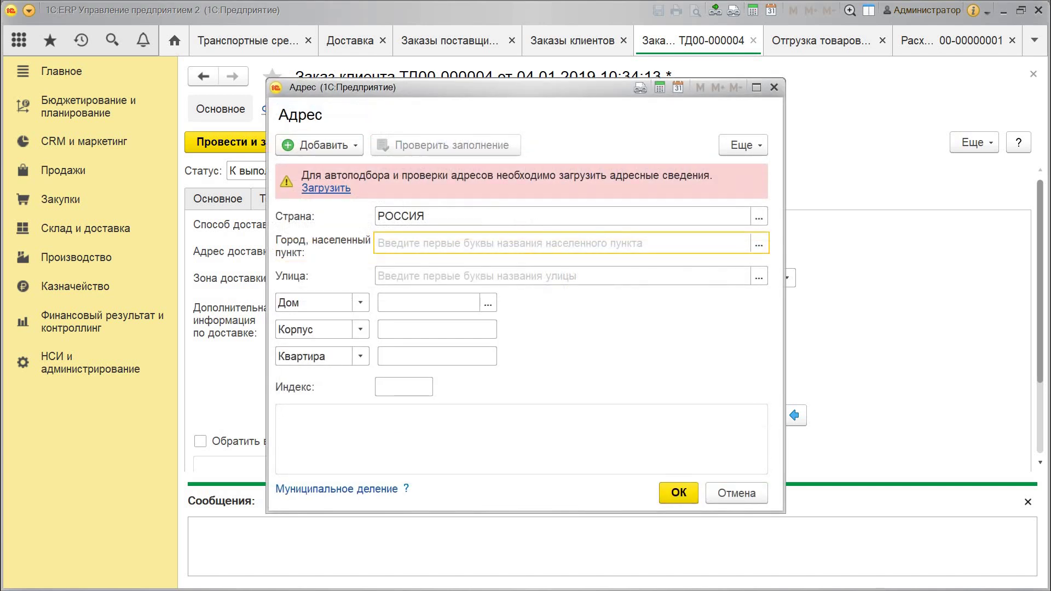
pyautogui.write('Москва')
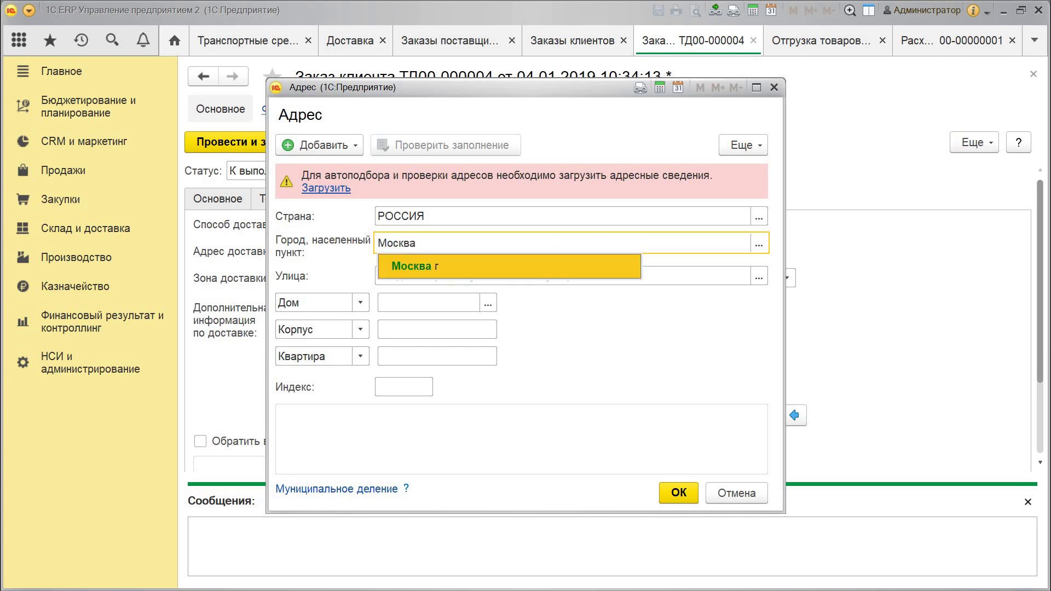
pyautogui.press('Return')
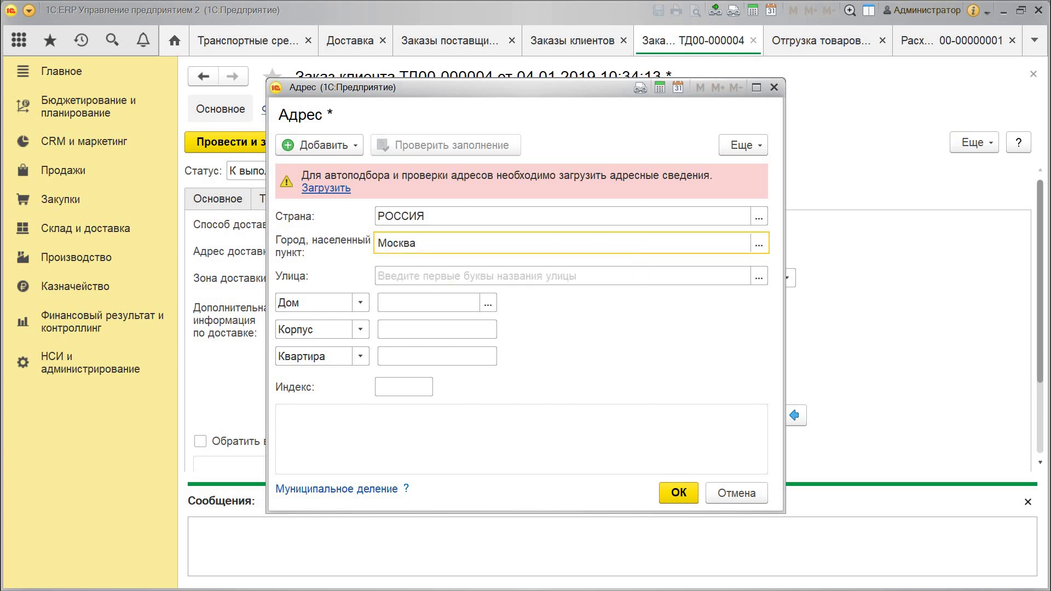
pyautogui.click(646, 348)
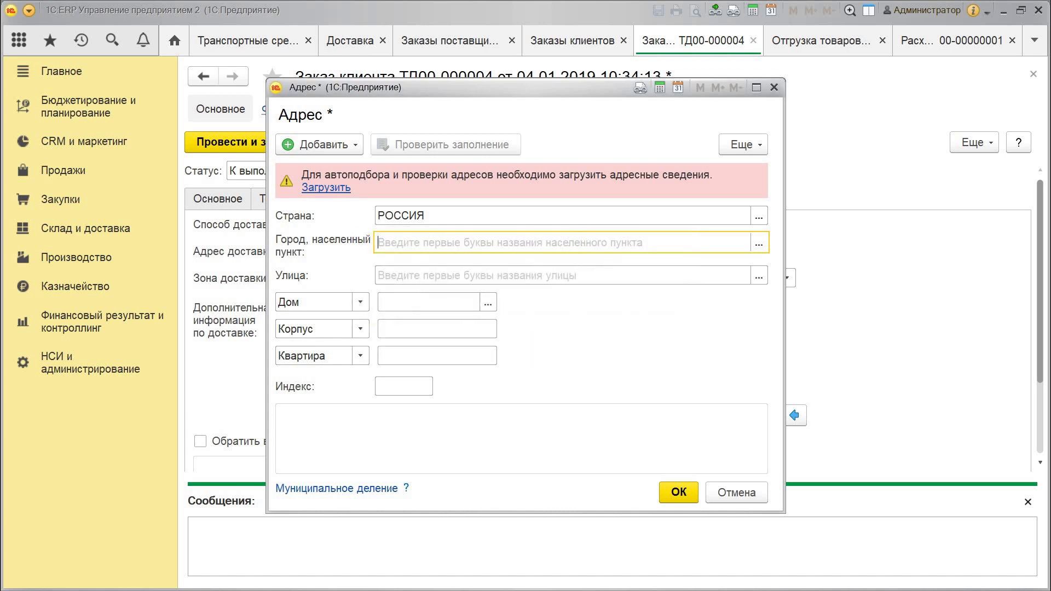
pyautogui.press('Escape')
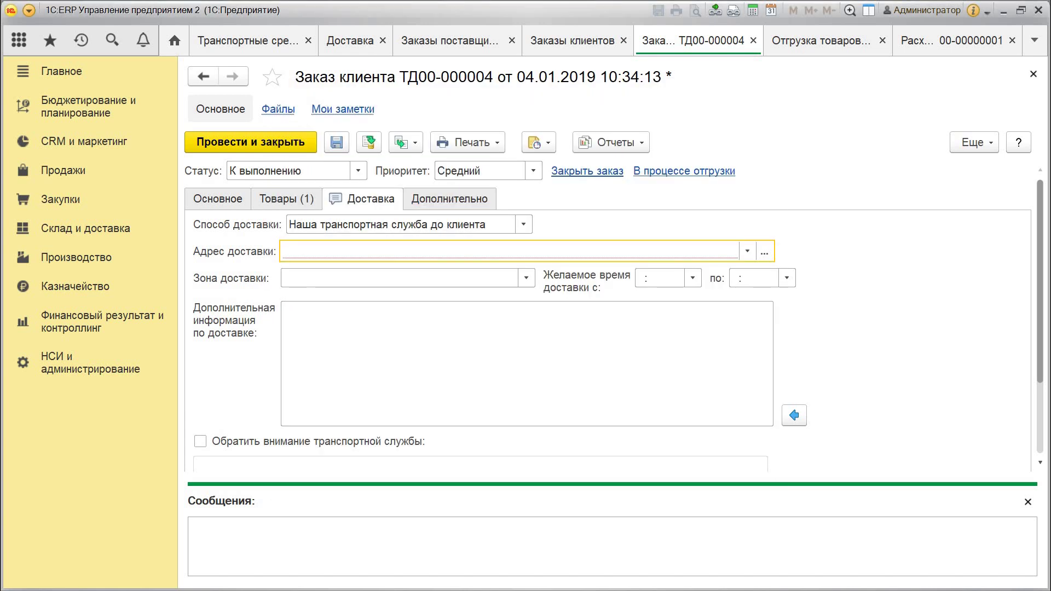
# Step: Retry the city Москва in the order's delivery address, and turn off address classifier loading reminders until the next login
pyautogui.click(284, 310)
pyautogui.click(764, 251)
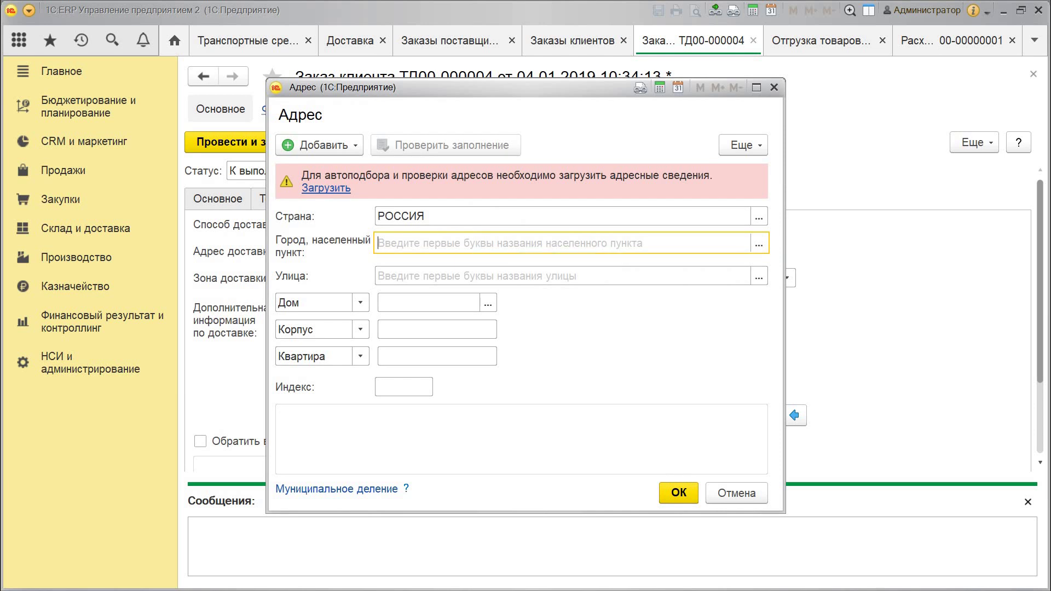
pyautogui.write('Москва')
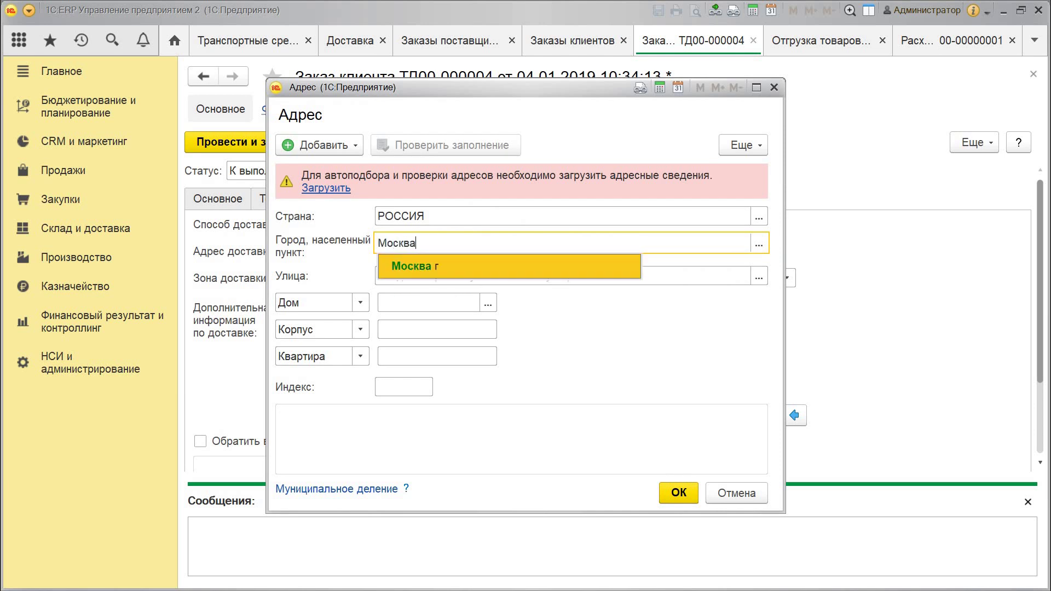
pyautogui.press('Return')
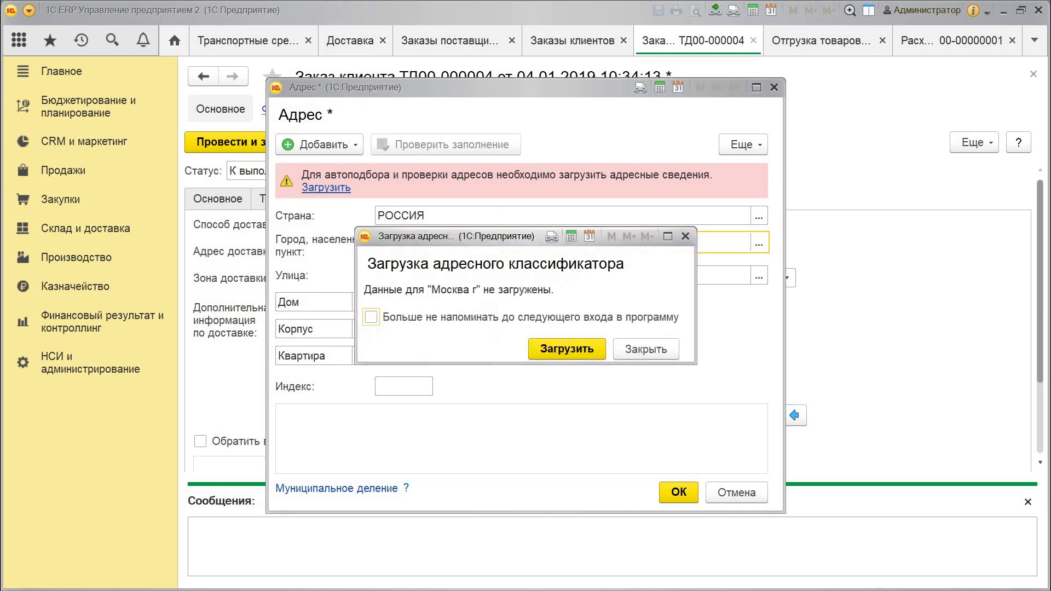
pyautogui.click(371, 317)
pyautogui.click(646, 349)
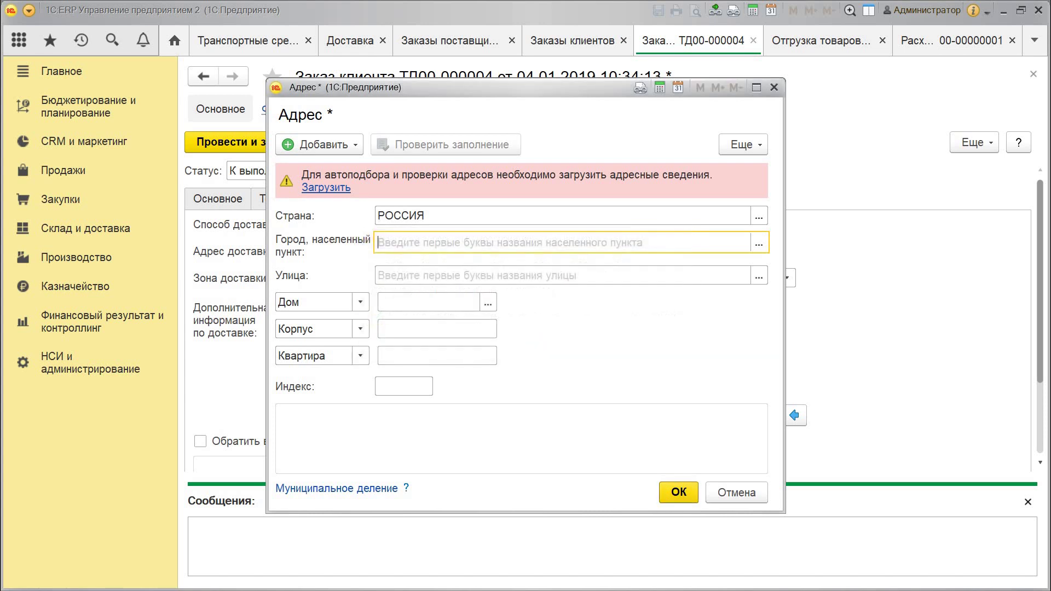
pyautogui.click(678, 492)
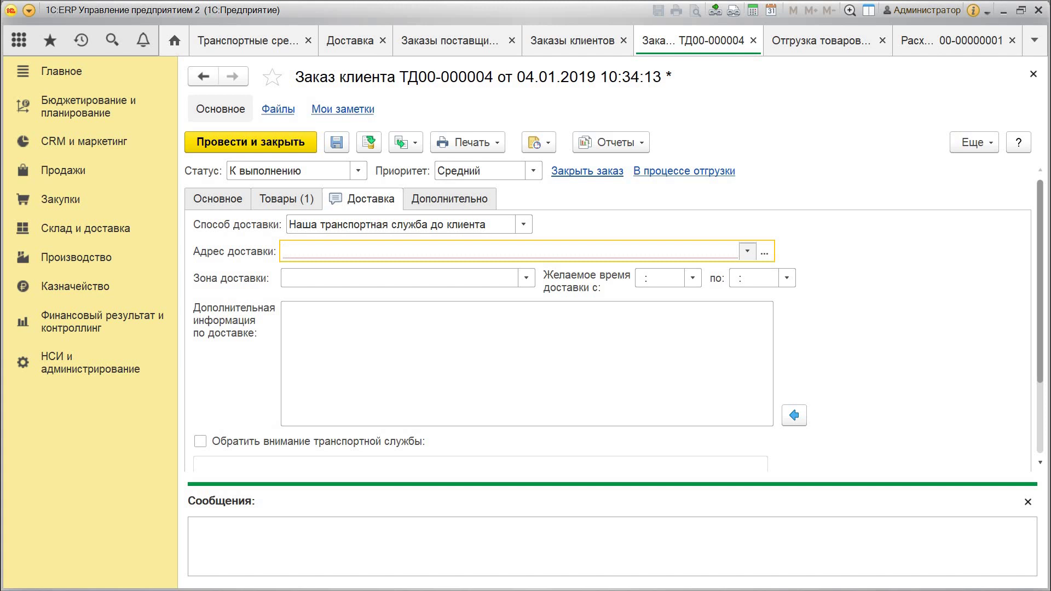
# Step: Open the customer's partner card from the order and open its address for editing
pyautogui.hotkey('ctrl', 'pageup')
pyautogui.hotkey('ctrl', 'pageup')
pyautogui.press('Tab')
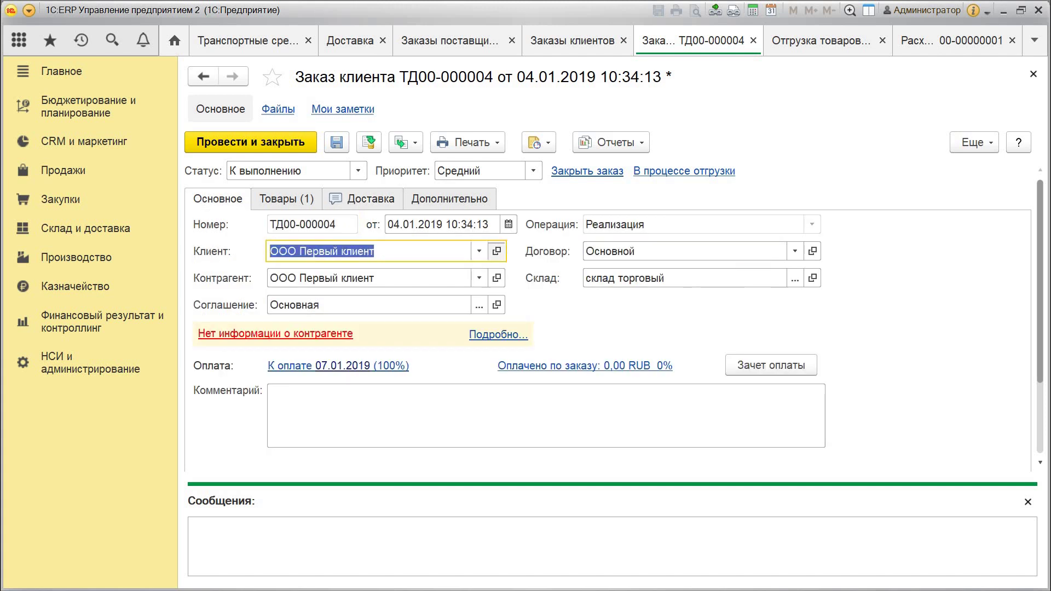
pyautogui.hotkey('shift', 'F4')
pyautogui.hotkey('ctrl', 'pagedown')
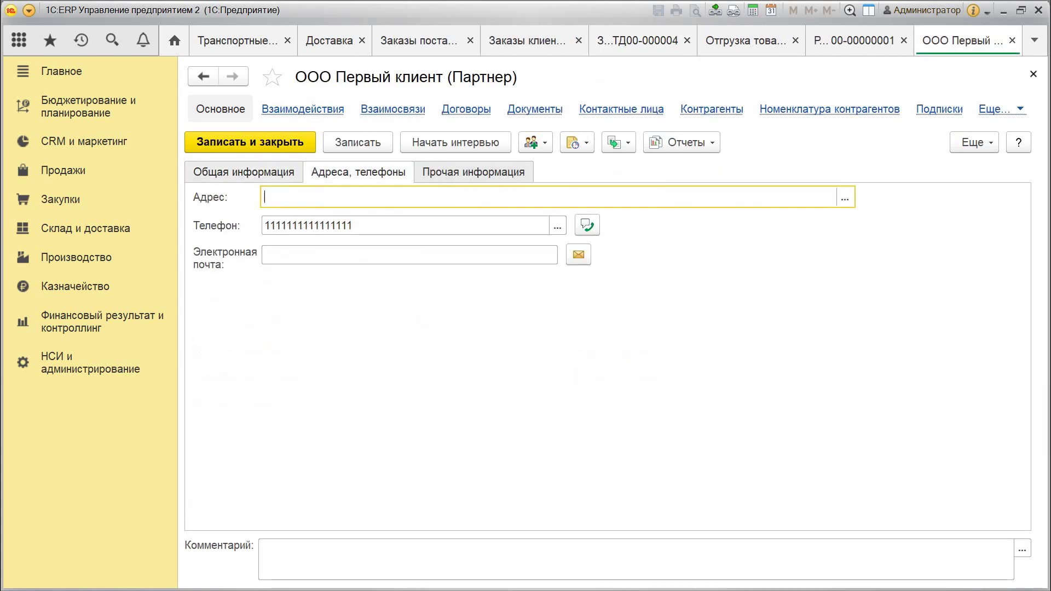
pyautogui.press('F4')
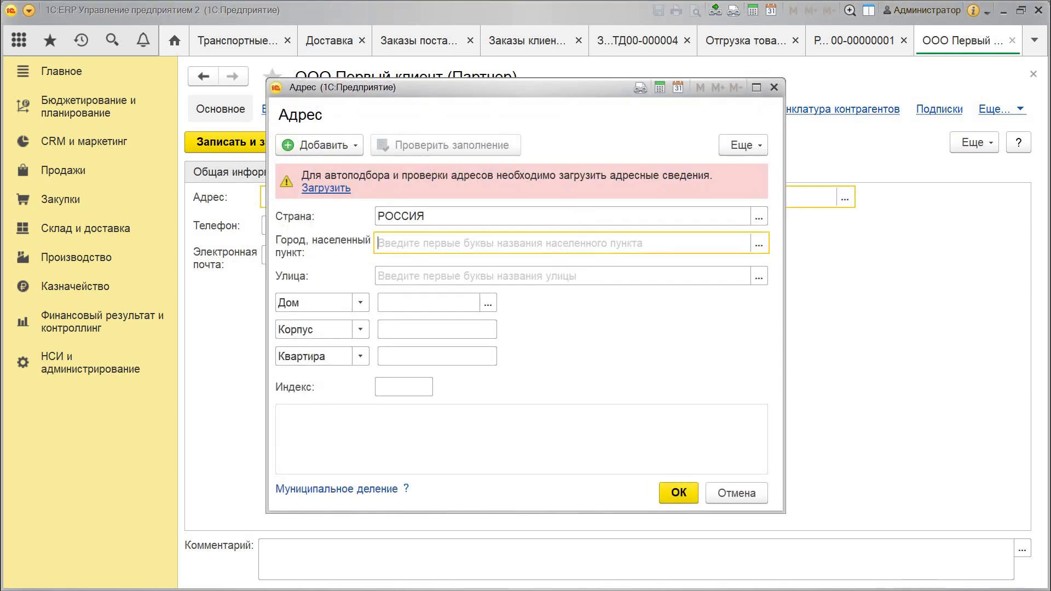
# Step: Try to enter the city Москва and a street name in the customer's address
pyautogui.write('Москва')
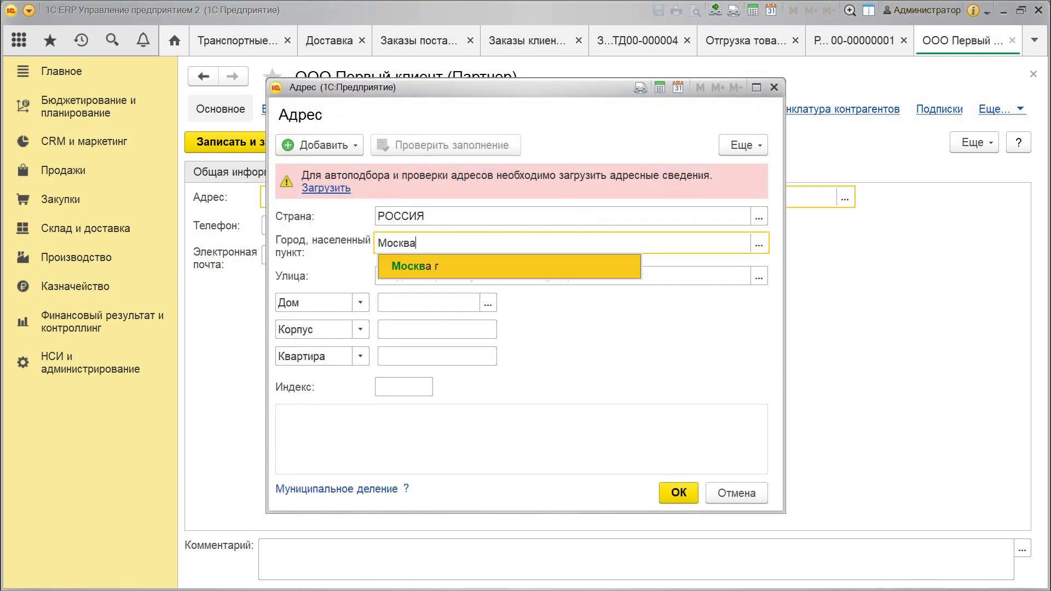
pyautogui.press('Return')
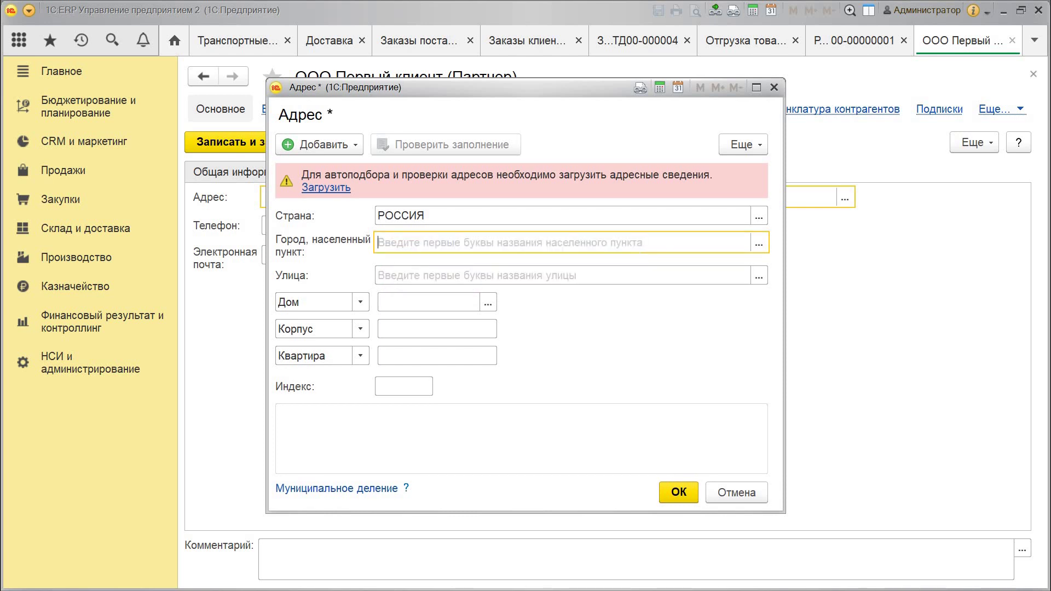
pyautogui.click(405, 275)
pyautogui.write('трме')
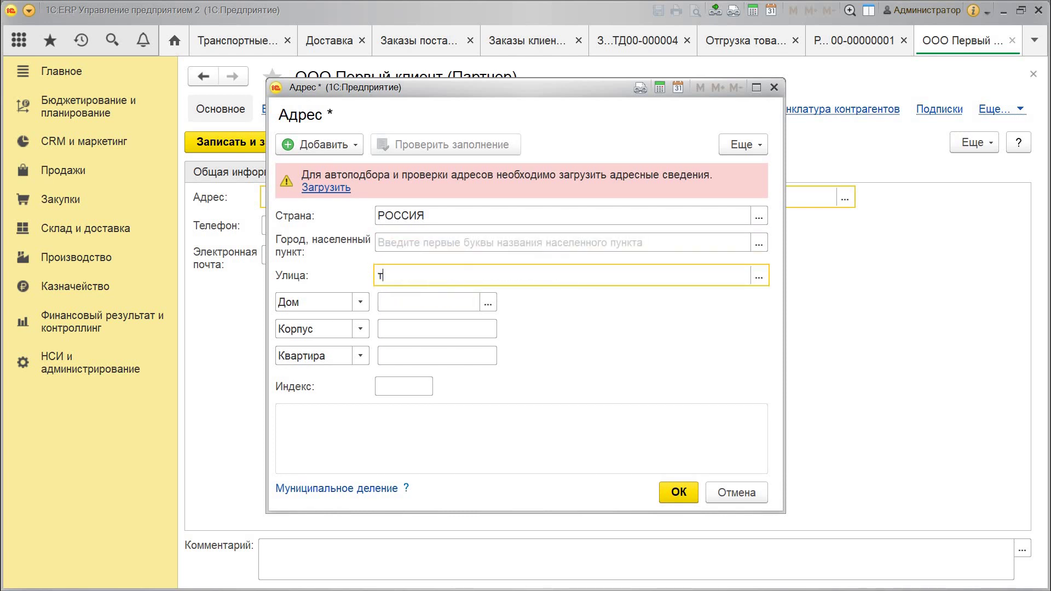
pyautogui.press('BackSpace')
pyautogui.press('BackSpace')
pyautogui.press('BackSpace')
pyautogui.press('BackSpace')
pyautogui.write('моч')
pyautogui.press('BackSpace')
pyautogui.write('сквасити')
pyautogui.press('BackSpace')
pyautogui.press('BackSpace')
pyautogui.press('BackSpace')
pyautogui.press('BackSpace')
pyautogui.press('BackSpace')
pyautogui.press('BackSpace')
pyautogui.press('BackSpace')
pyautogui.press('BackSpace')
pyautogui.press('BackSpace')
pyautogui.press('BackSpace')
pyautogui.press('BackSpace')
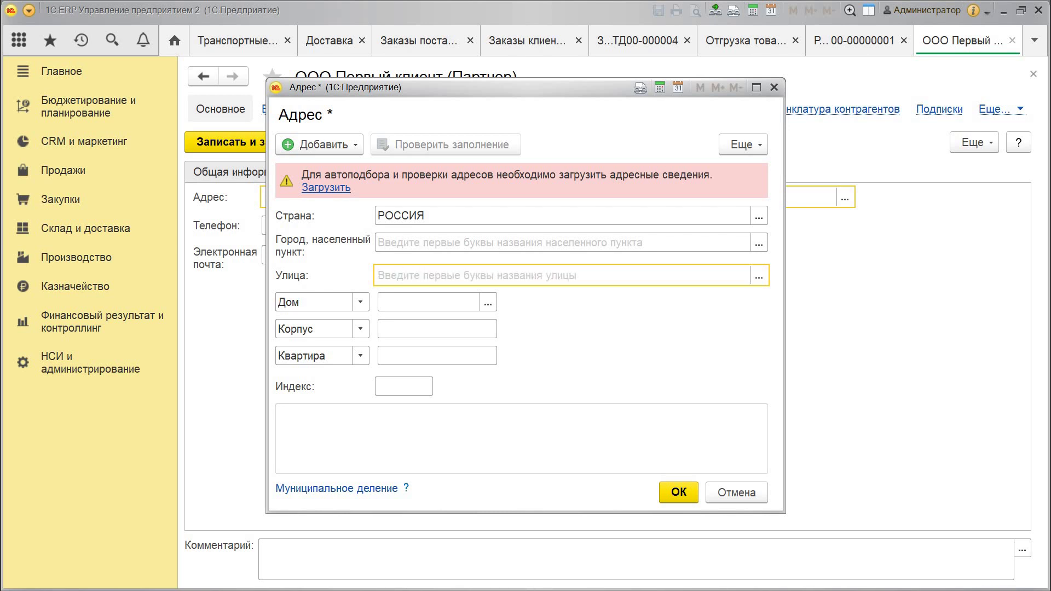
# Step: Fill in the street and house number of the customer's address, and save and close the partner card
pyautogui.write('кр')
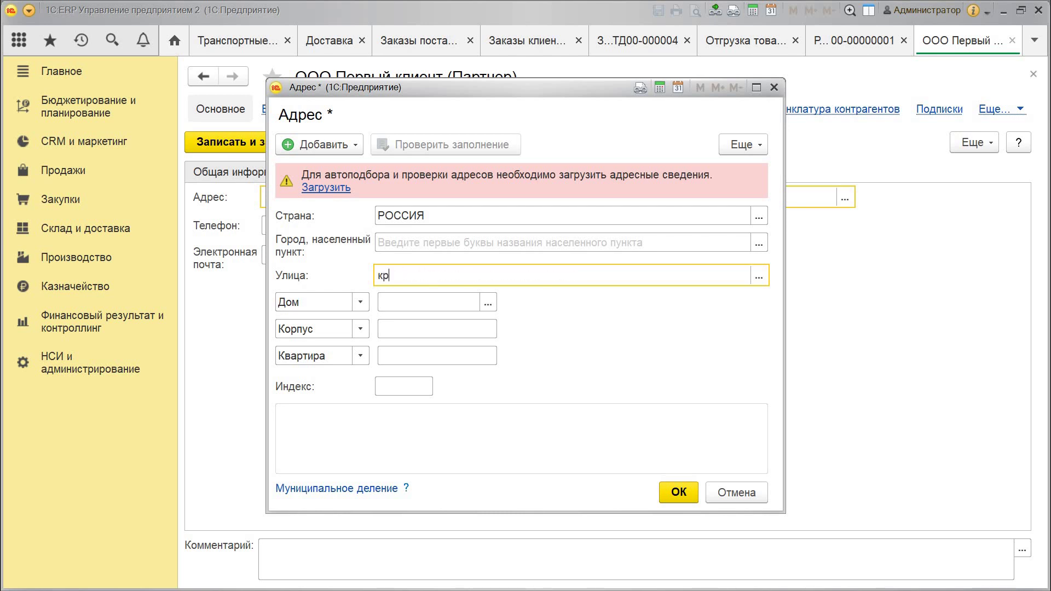
pyautogui.write('ассно')
pyautogui.press('BackSpace')
pyautogui.press('BackSpace')
pyautogui.press('BackSpace')
pyautogui.press('BackSpace')
pyautogui.write('асная')
pyautogui.click(427, 302)
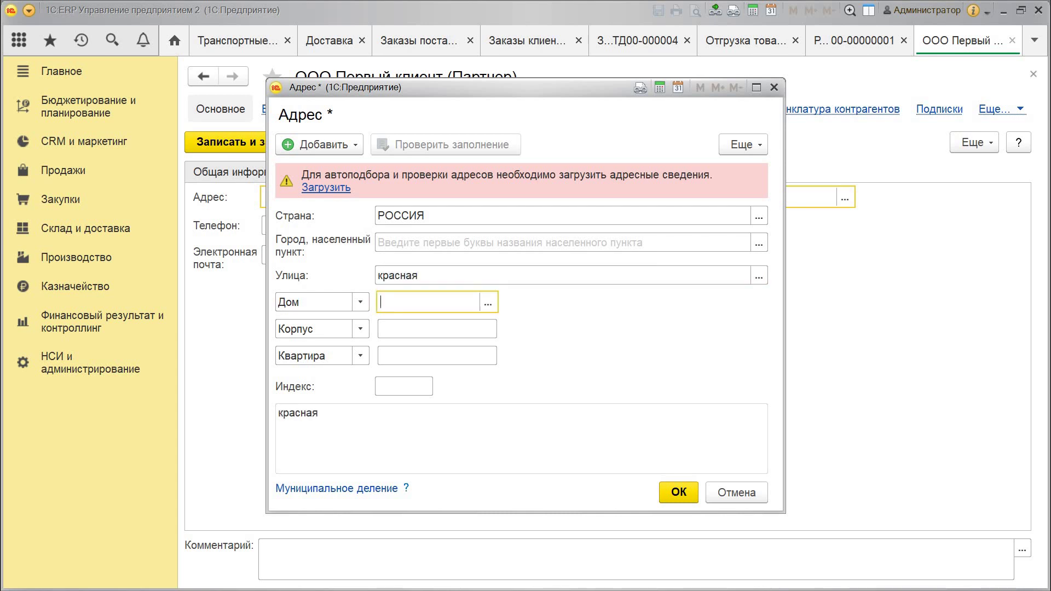
pyautogui.write('1')
pyautogui.click(679, 492)
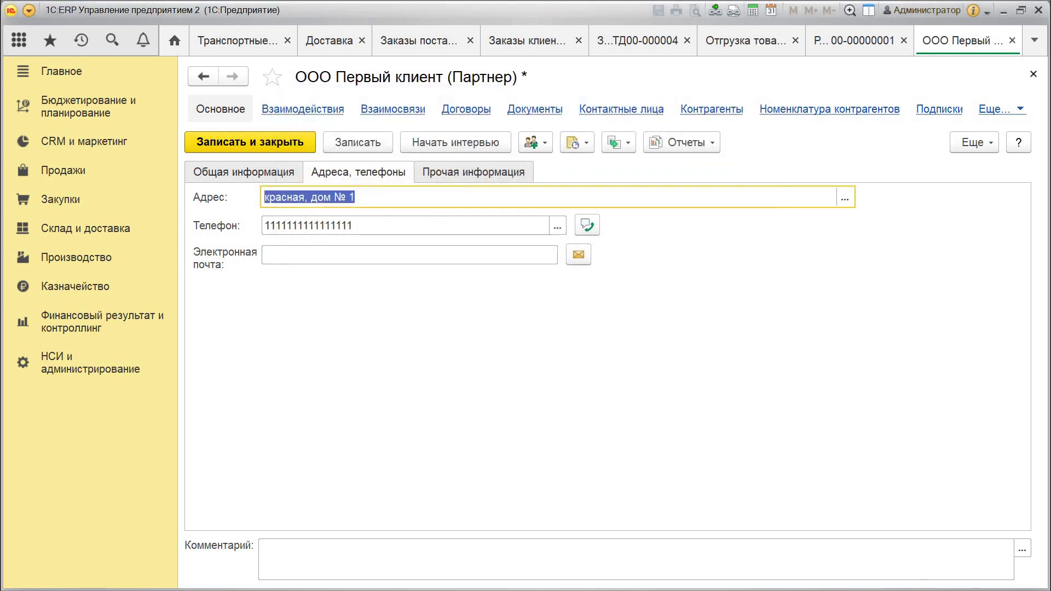
pyautogui.click(306, 142)
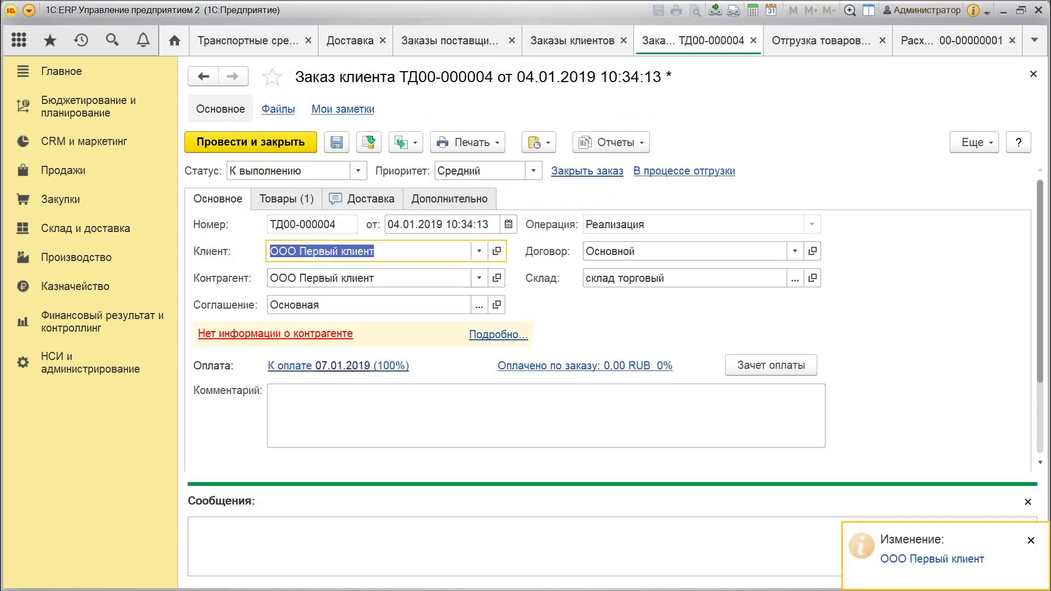
pyautogui.click(370, 199)
pyautogui.click(285, 252)
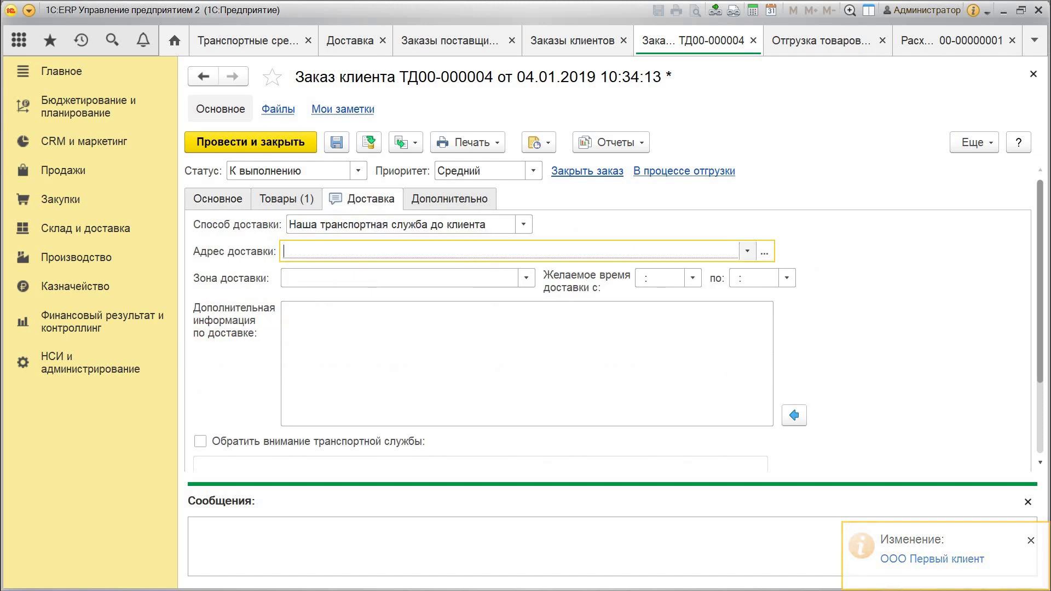
pyautogui.click(764, 252)
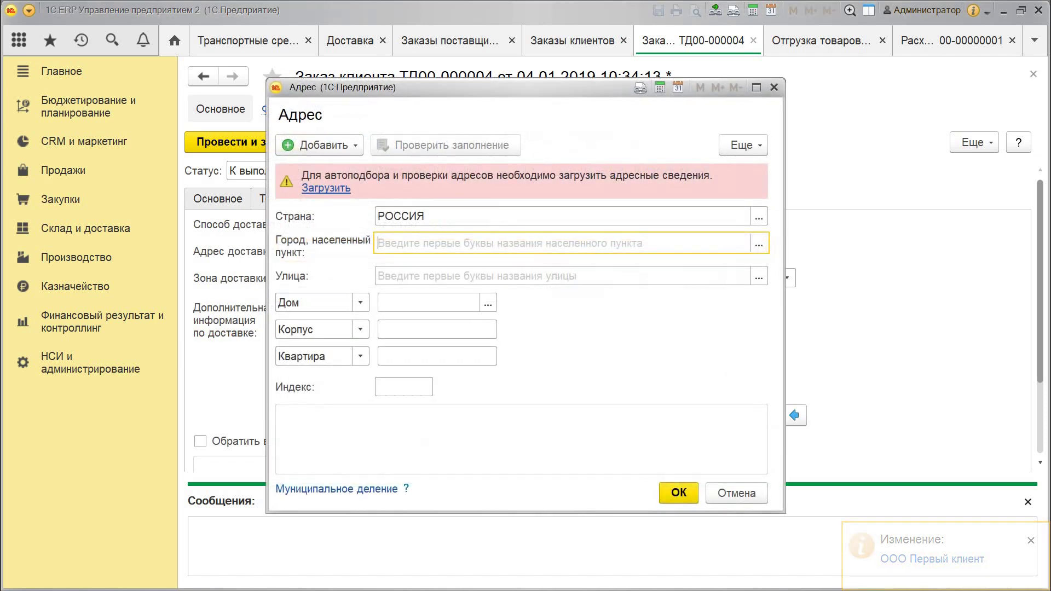
pyautogui.click(773, 87)
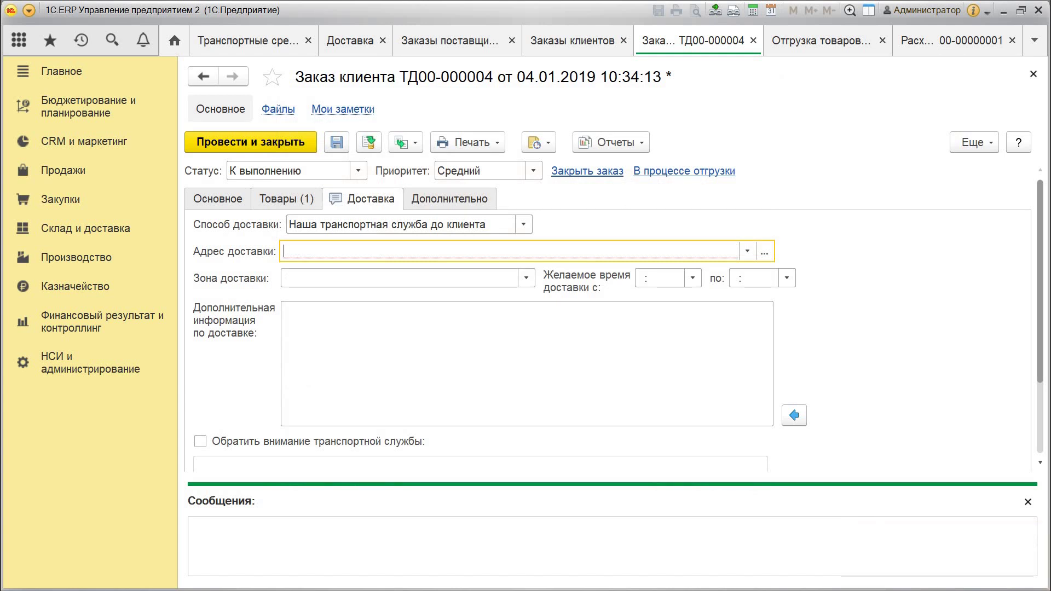
# Step: Reselect ООО Первый клиент as the order's client to refill the default sales conditions
pyautogui.click(218, 198)
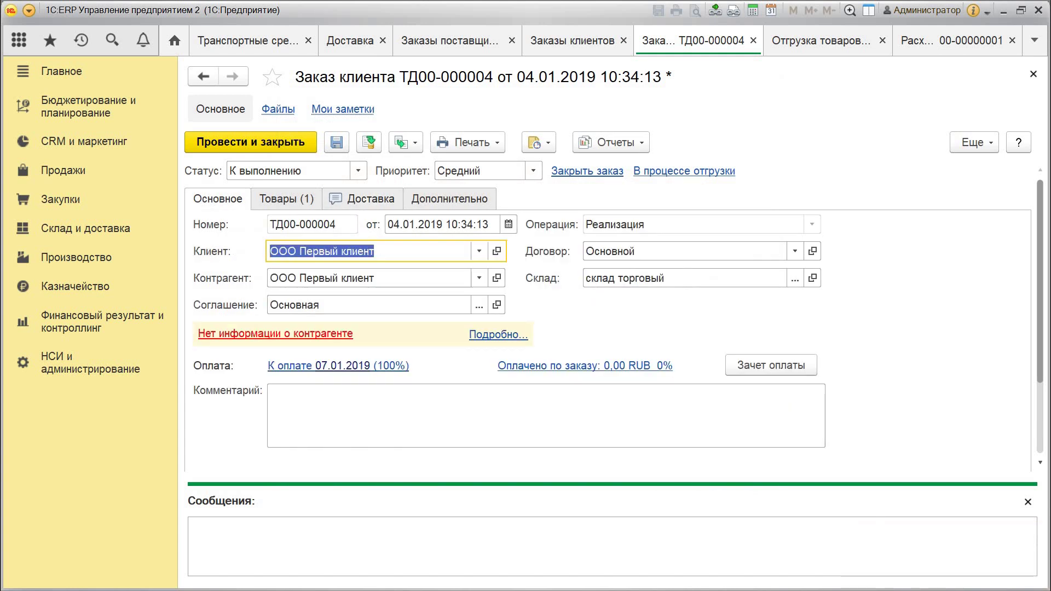
pyautogui.click(479, 251)
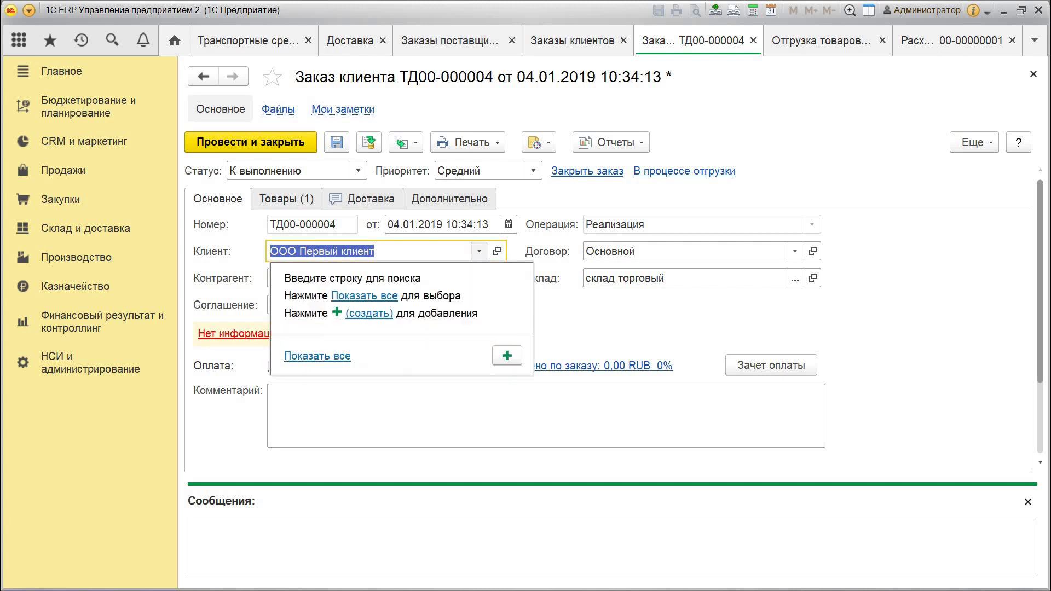
pyautogui.press('Escape')
pyautogui.press('F4')
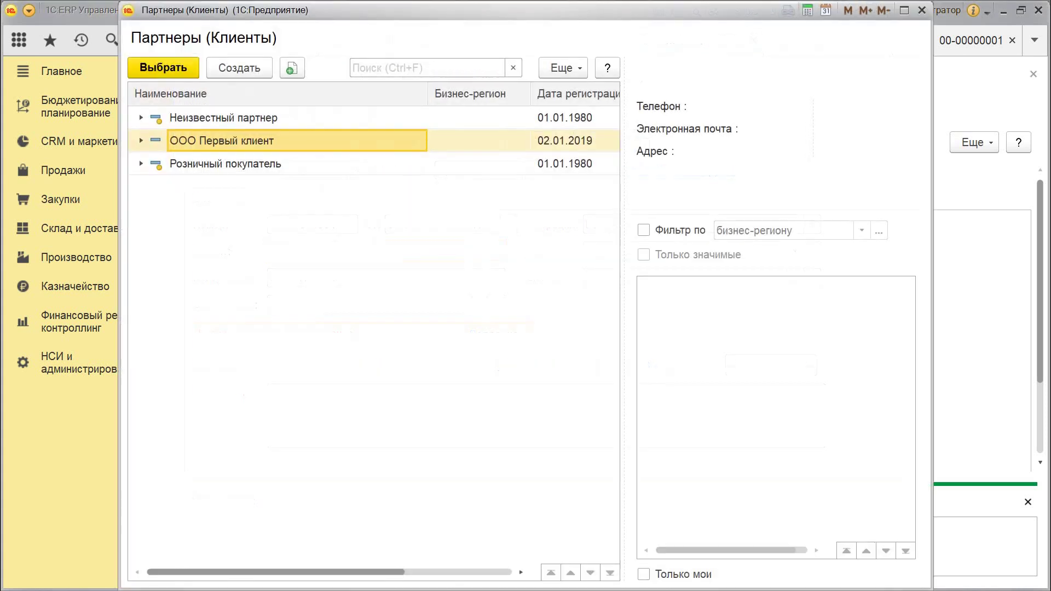
pyautogui.press('Escape')
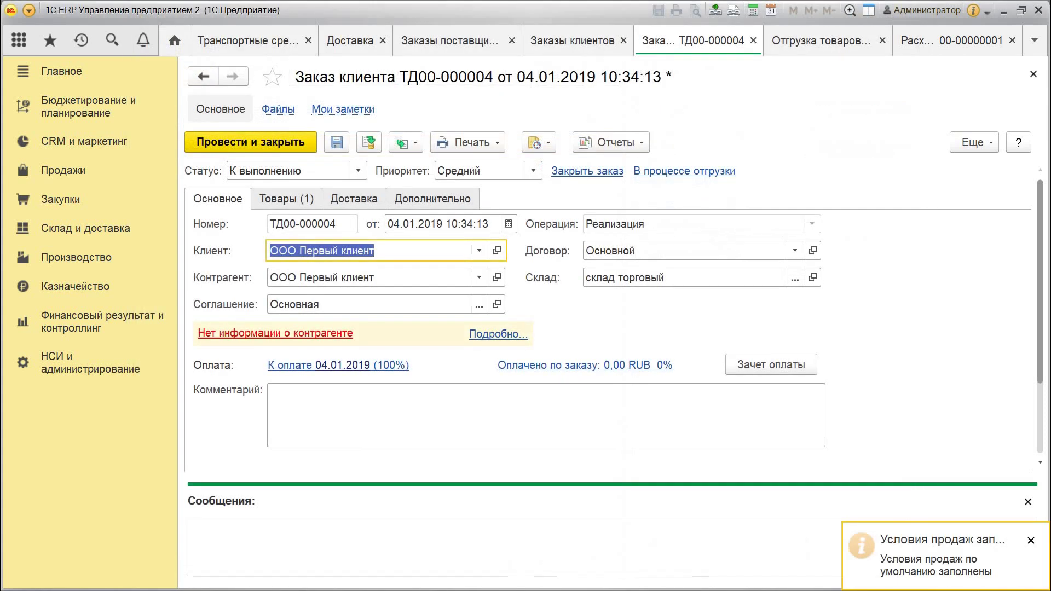
# Step: Set the customer order's delivery method back to Наша транспортная служба до клиента
pyautogui.click(371, 198)
pyautogui.press('F4')
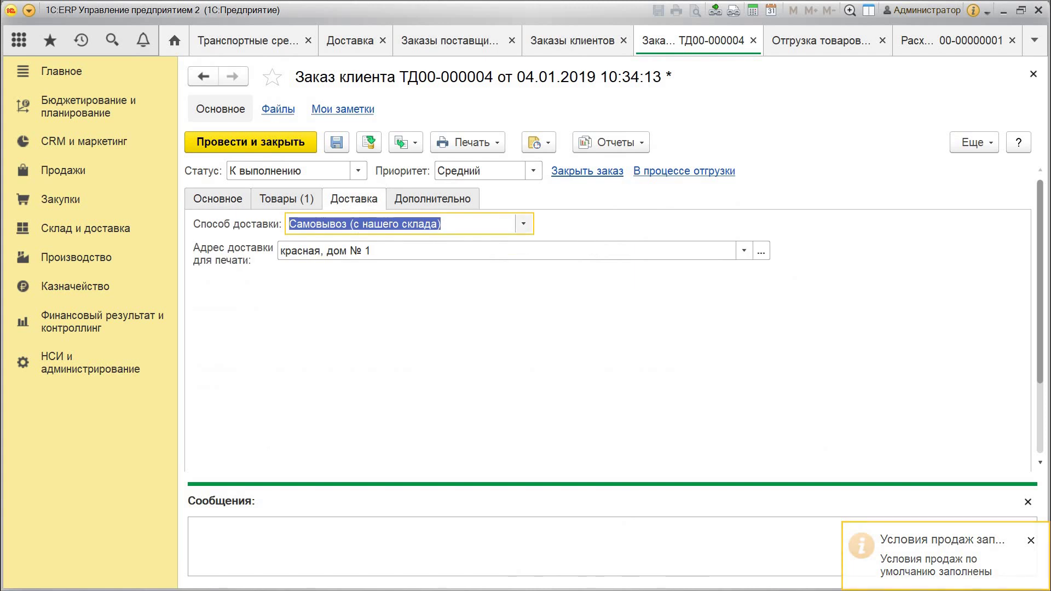
pyautogui.press('Down')
pyautogui.press('Down')
pyautogui.press('Up')
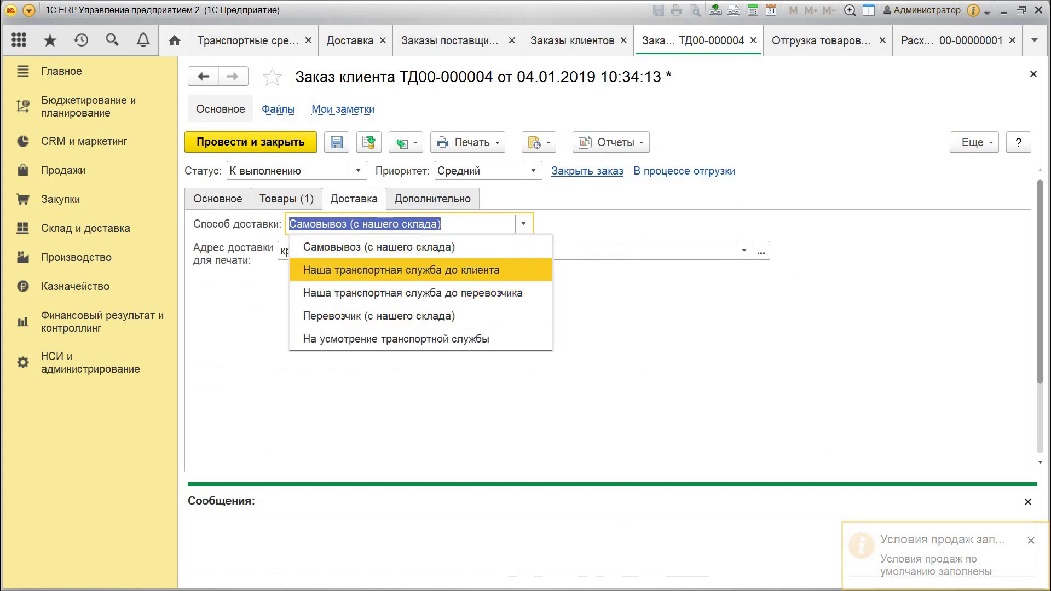
pyautogui.press('Return')
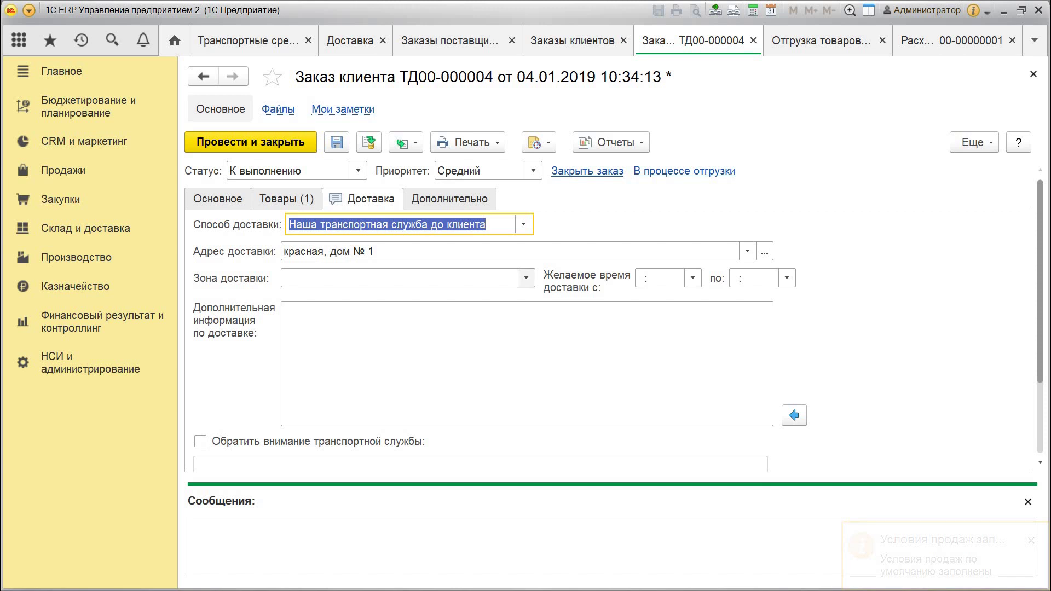
# Step: Create a delivery zone named Москва and assign it to the customer order
pyautogui.click(526, 278)
pyautogui.press('Escape')
pyautogui.press('F4')
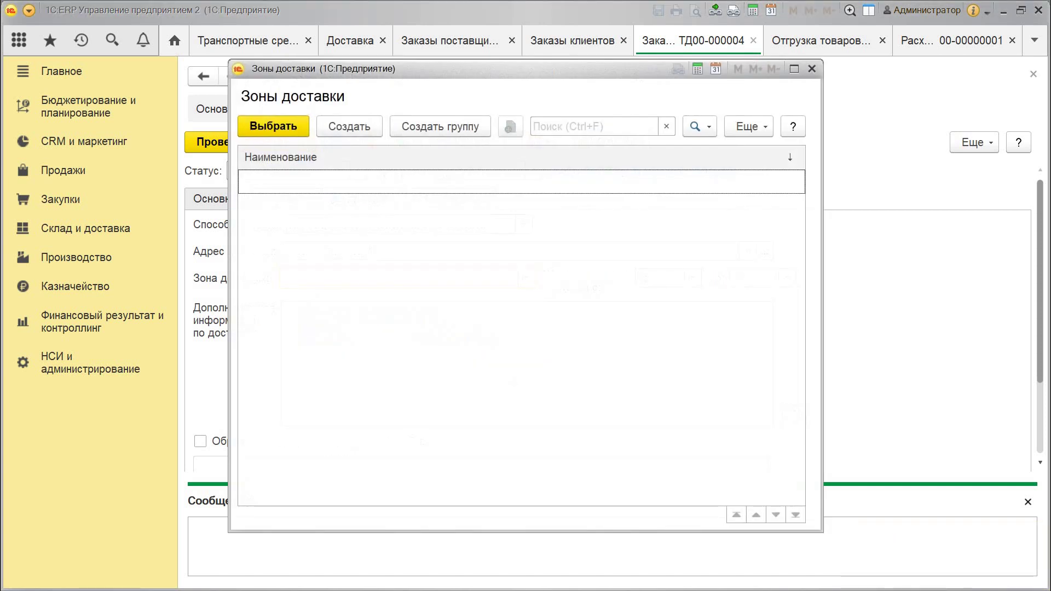
pyautogui.press('Insert')
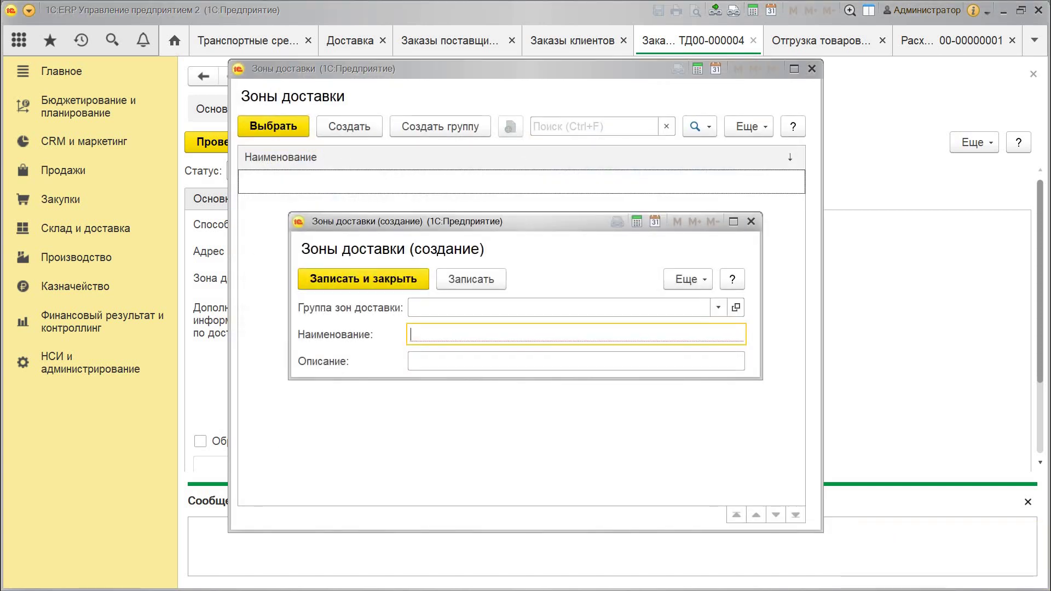
pyautogui.write('Москва')
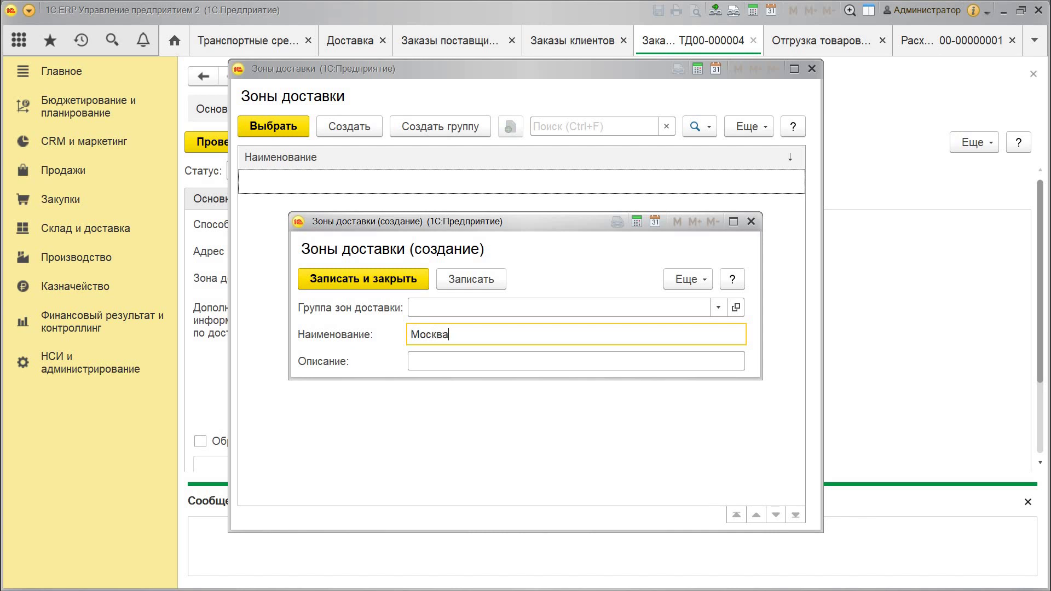
pyautogui.hotkey('ctrl', 'Return')
pyautogui.press('Return')
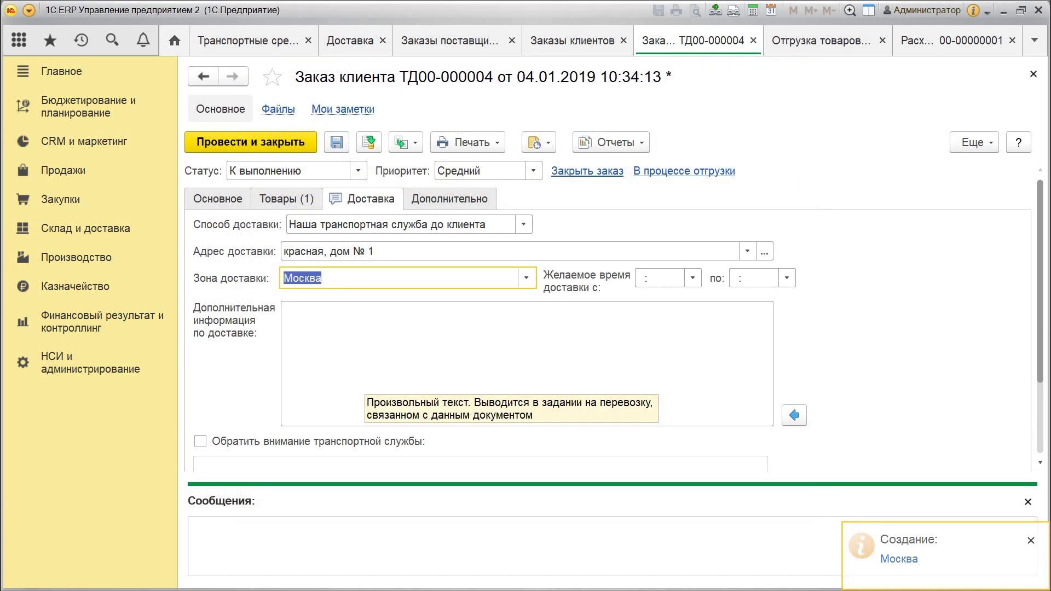
# Step: Change the customer order's payment option to Кредит (после отгрузки) in its payment rules, and post and close the order
pyautogui.click(288, 141)
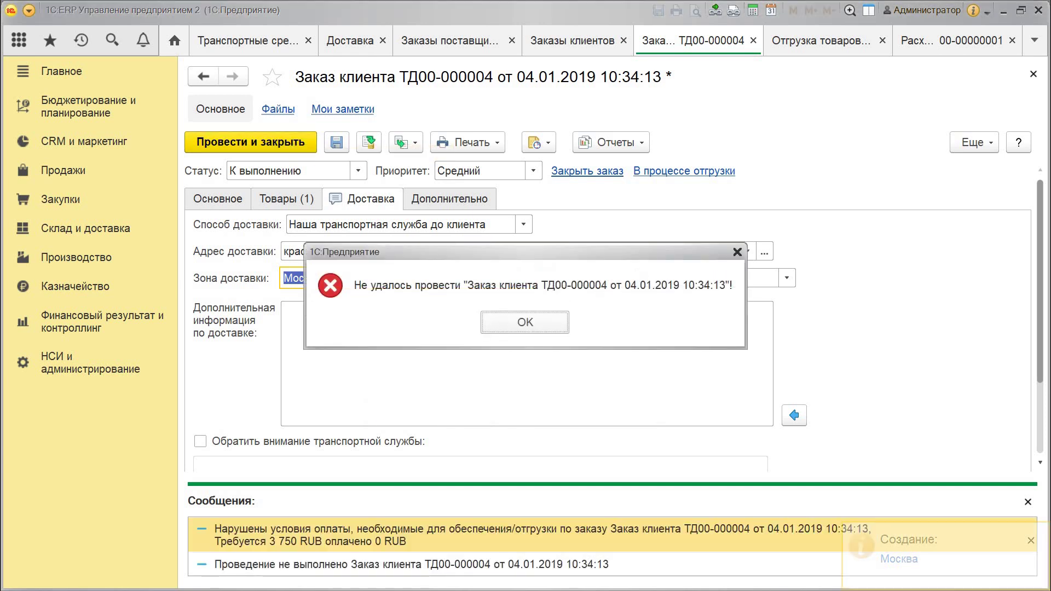
pyautogui.press('Return')
pyautogui.hotkey('ctrl', 'pageup')
pyautogui.hotkey('ctrl', 'pageup')
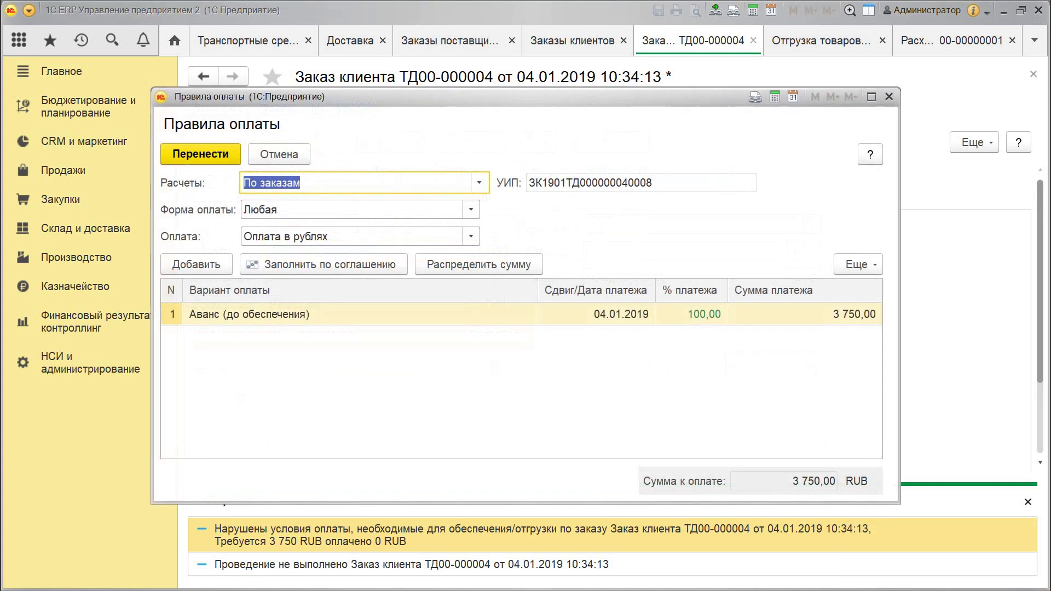
pyautogui.hotkey('alt', 'Down')
pyautogui.press('Escape')
pyautogui.press('Return')
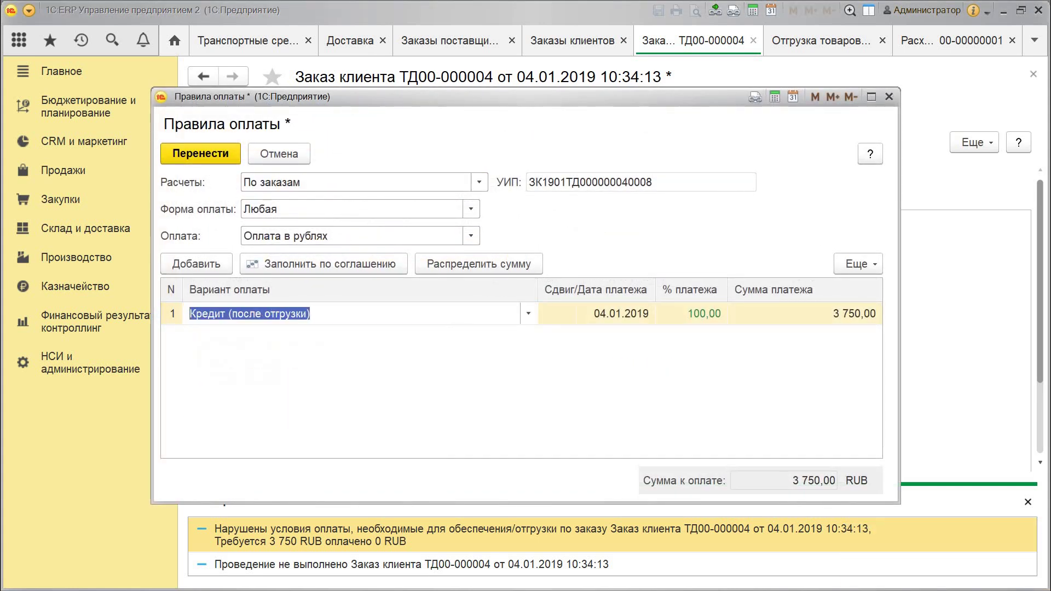
pyautogui.hotkey('ctrl', 'Return')
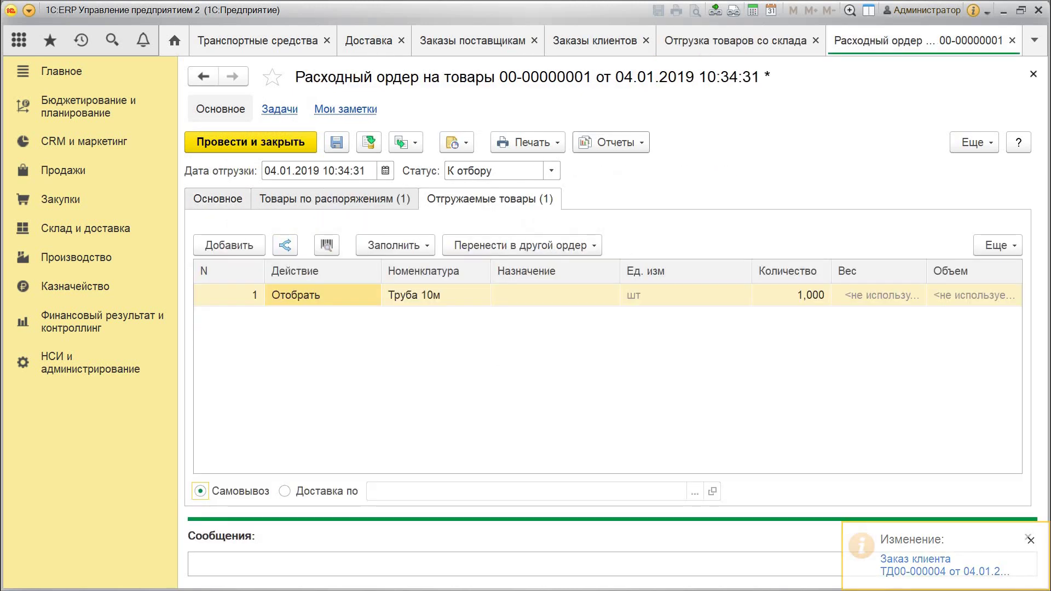
# Step: Switch the outbound order's shipped goods to Доставка по, check the available transport tasks without choosing one, and post the order
pyautogui.click(285, 491)
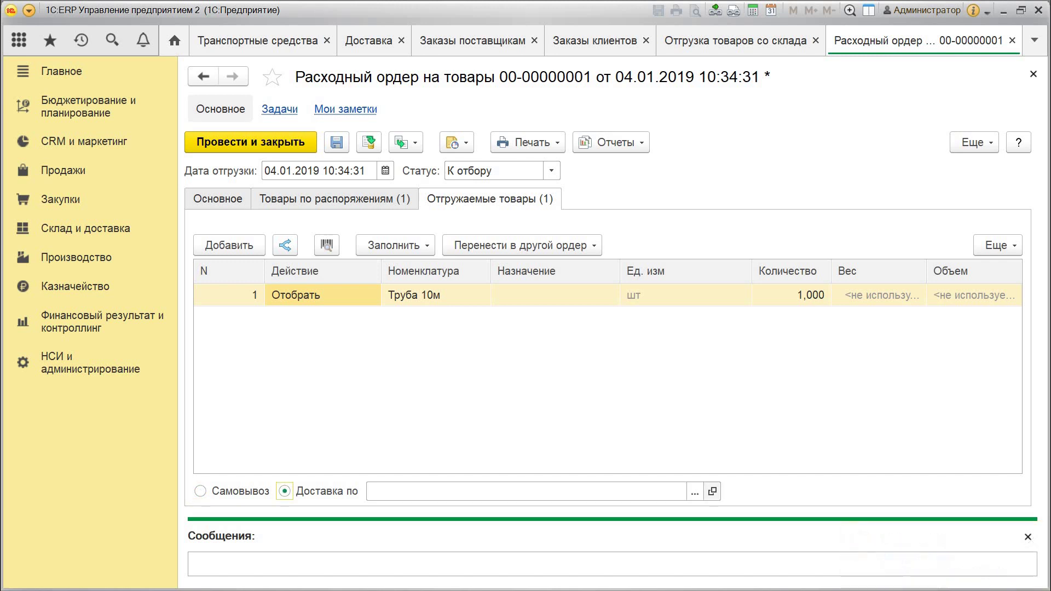
pyautogui.click(694, 491)
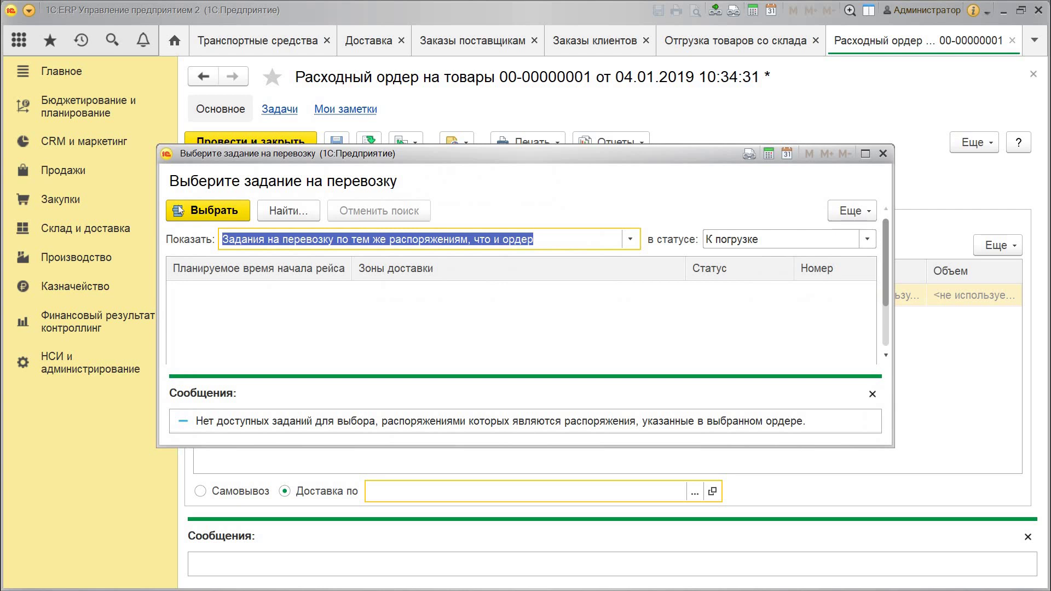
pyautogui.click(882, 154)
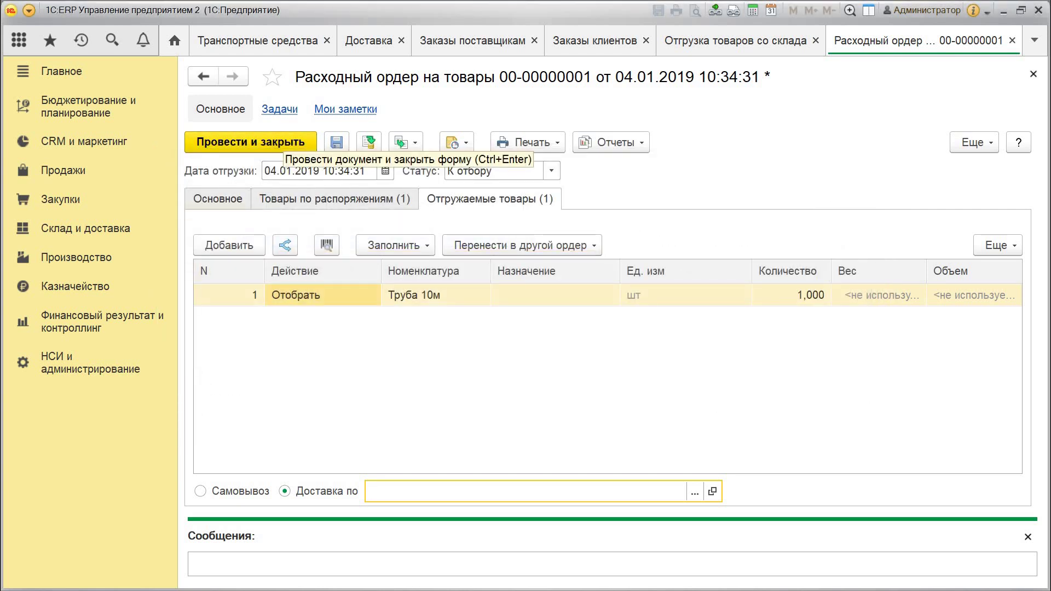
pyautogui.click(369, 142)
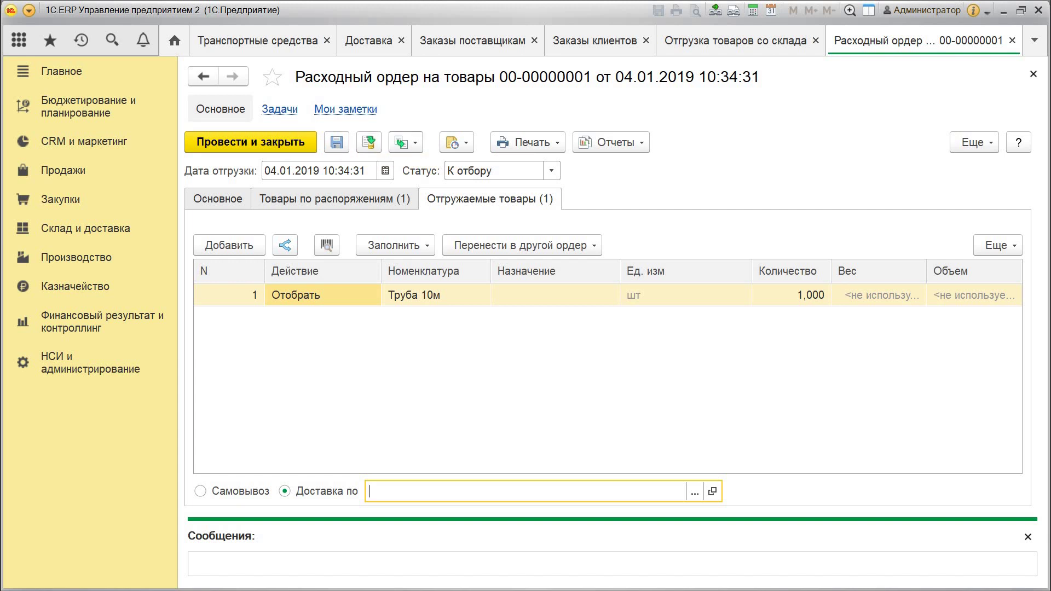
# Step: Create a goods picking document from the outbound order, post it, set its status to В работе and post it again
pyautogui.click(406, 143)
pyautogui.press('Return')
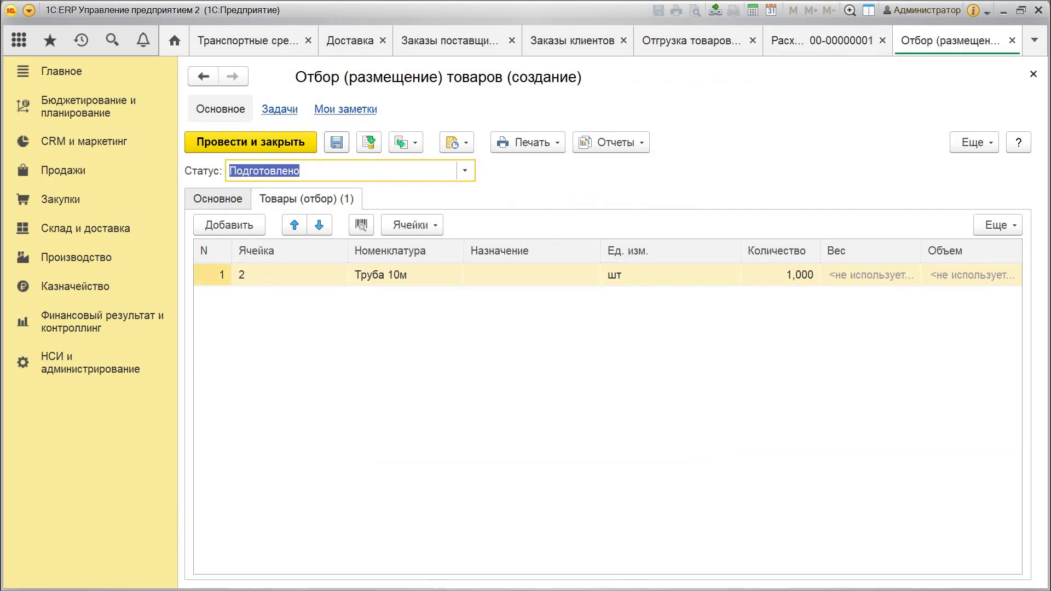
pyautogui.click(369, 141)
pyautogui.click(464, 171)
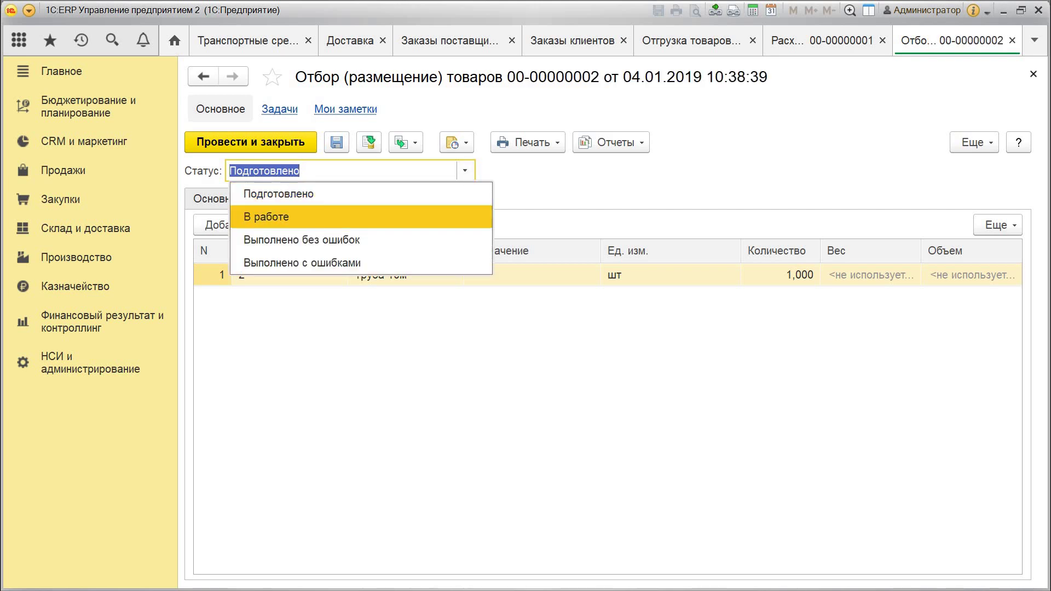
pyautogui.click(230, 212)
pyautogui.click(368, 142)
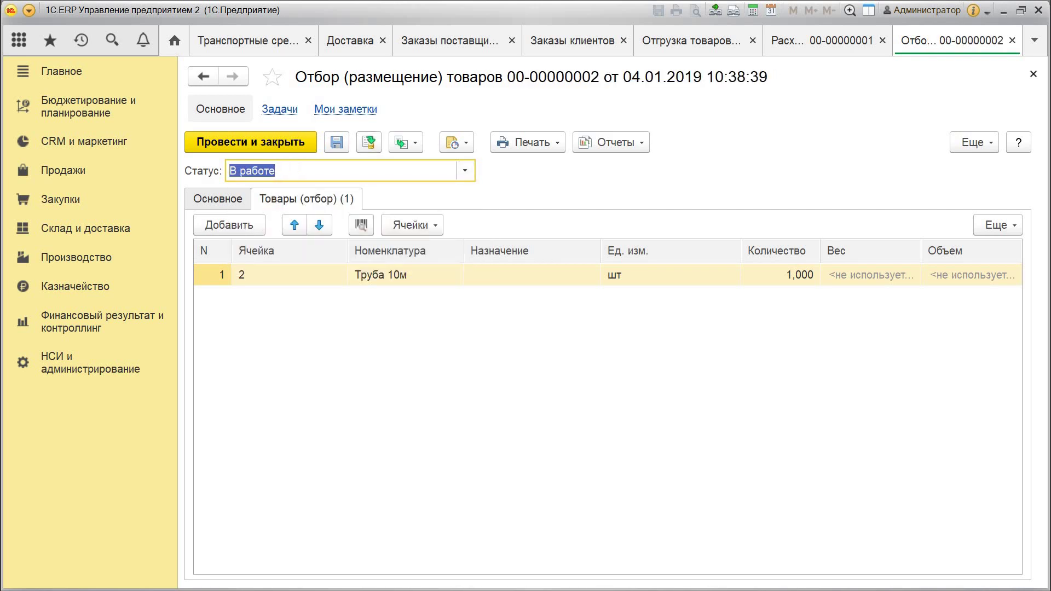
# Step: Set the picking document's status to Выполнено без ошибок, post and close it, and post and close the outbound order
pyautogui.click(465, 170)
pyautogui.press('Up')
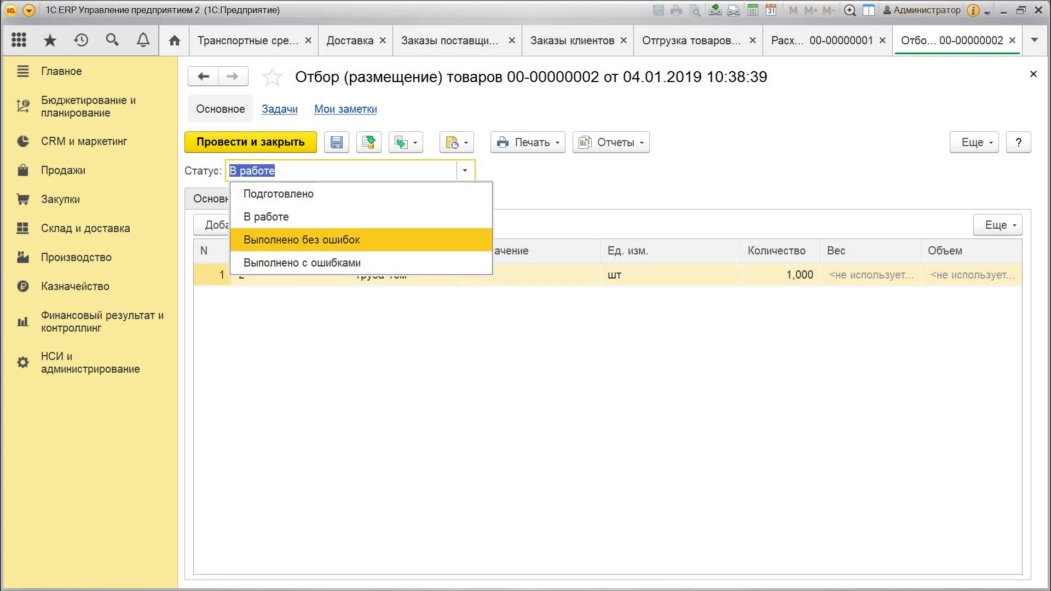
pyautogui.press('Return')
pyautogui.hotkey('ctrl', 'Return')
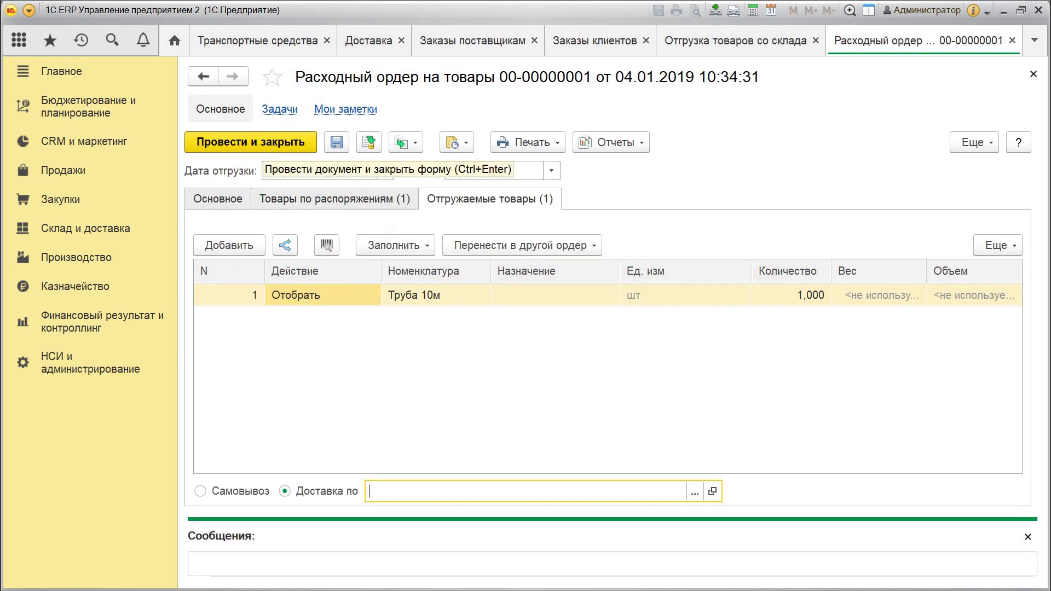
pyautogui.hotkey('ctrl', 'Return')
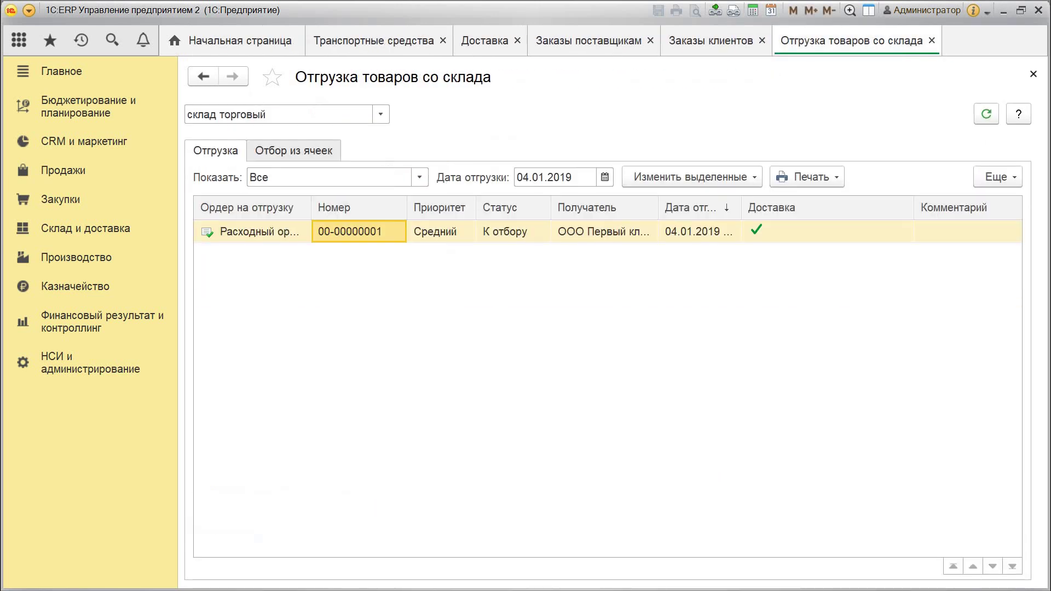
# Step: Check the state of cell picking for the outbound order and close the shipment, customer order and supplier order lists
pyautogui.hotkey('ctrl', 'pagedown')
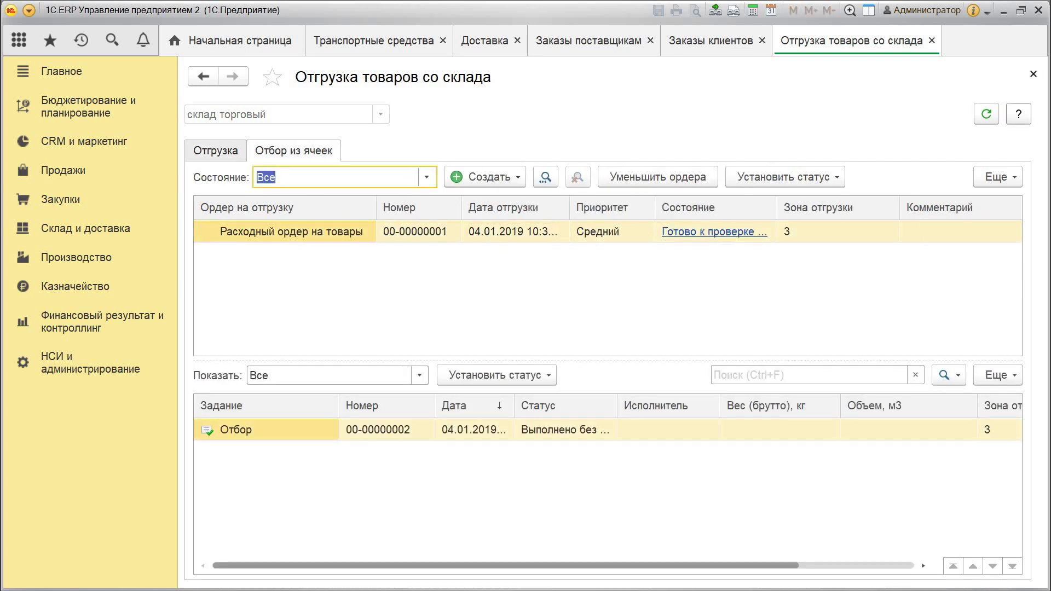
pyautogui.hotkey('ctrl', 'F4')
pyautogui.hotkey('ctrl', 'F4')
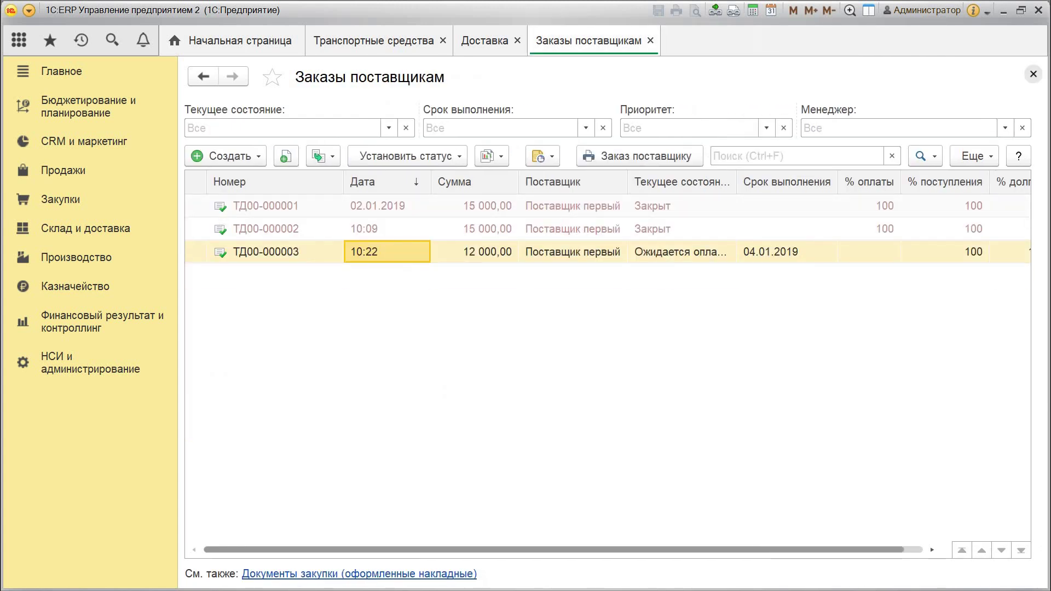
pyautogui.click(1033, 74)
# Step: Create a transport task for the Москва zone delivery to красная, дом № 1 using vehicle 123456 of Наша транспортная служба
pyautogui.hotkey('ctrl', 'pagedown')
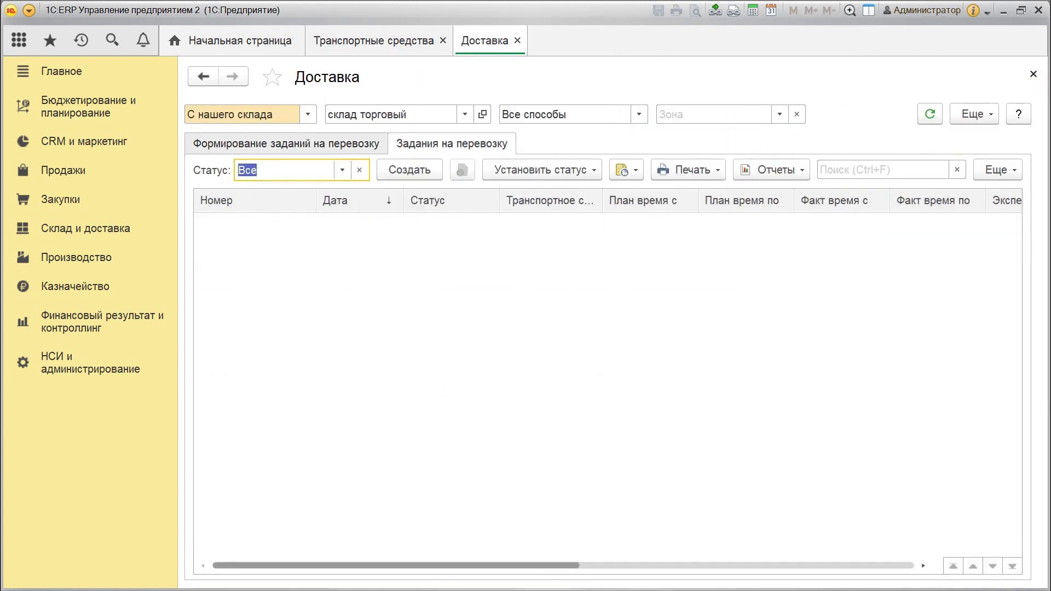
pyautogui.hotkey('ctrl', 'pageup')
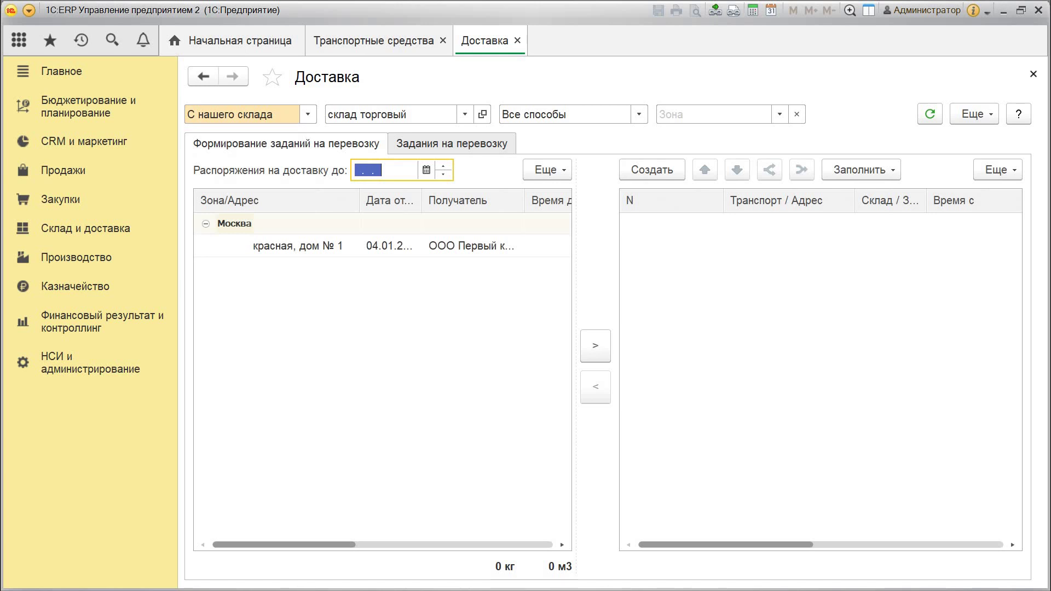
pyautogui.click(298, 245)
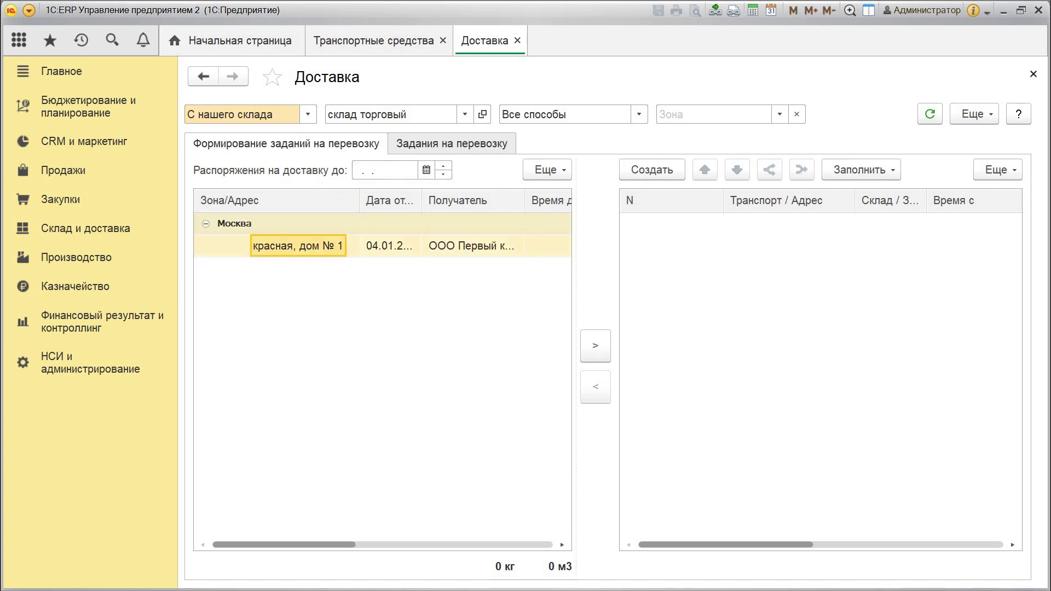
pyautogui.press('Return')
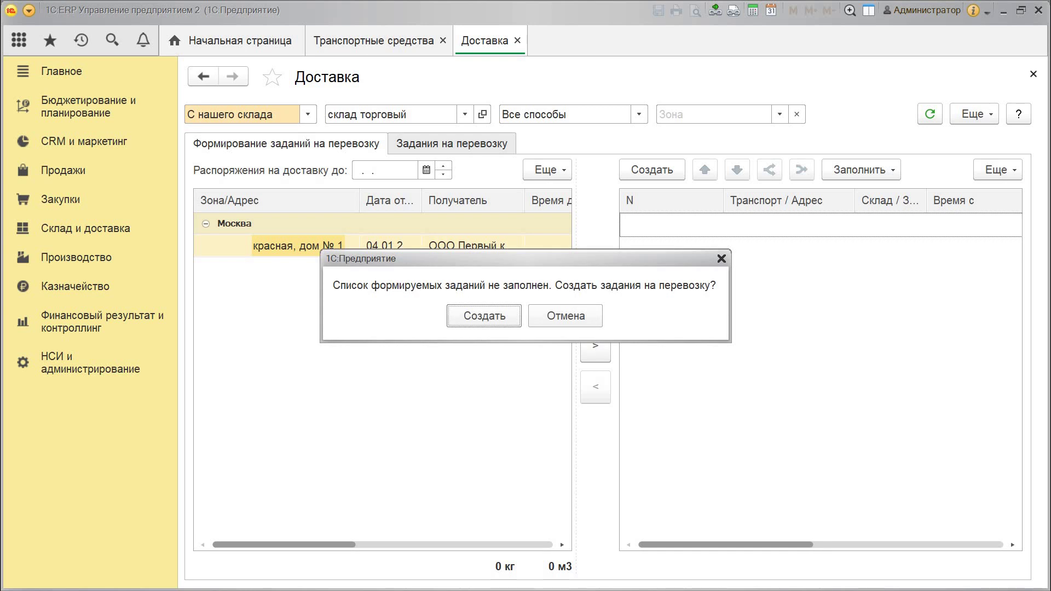
pyautogui.press('Return')
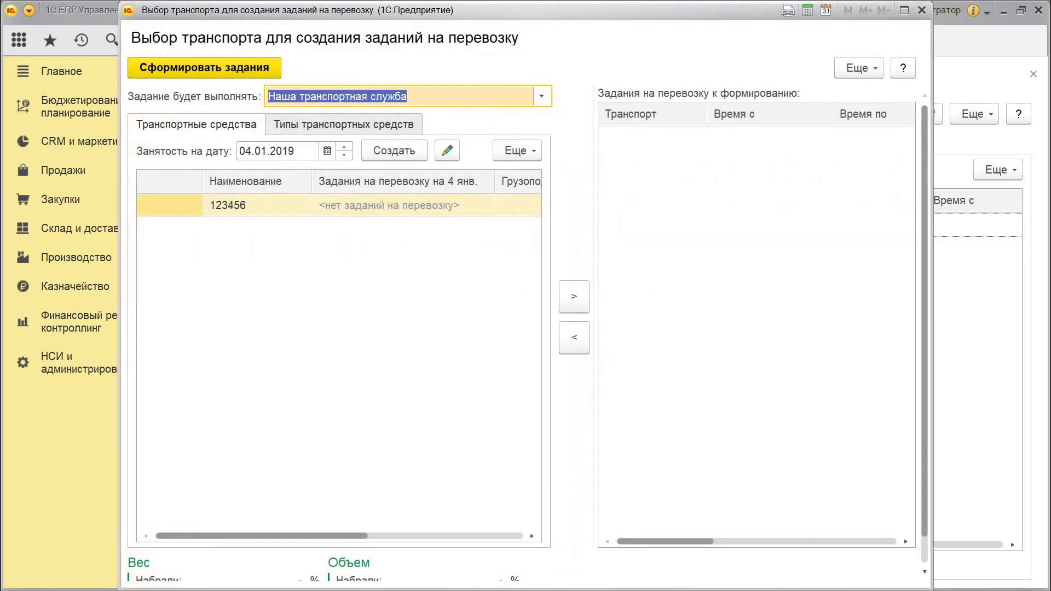
pyautogui.click(257, 205)
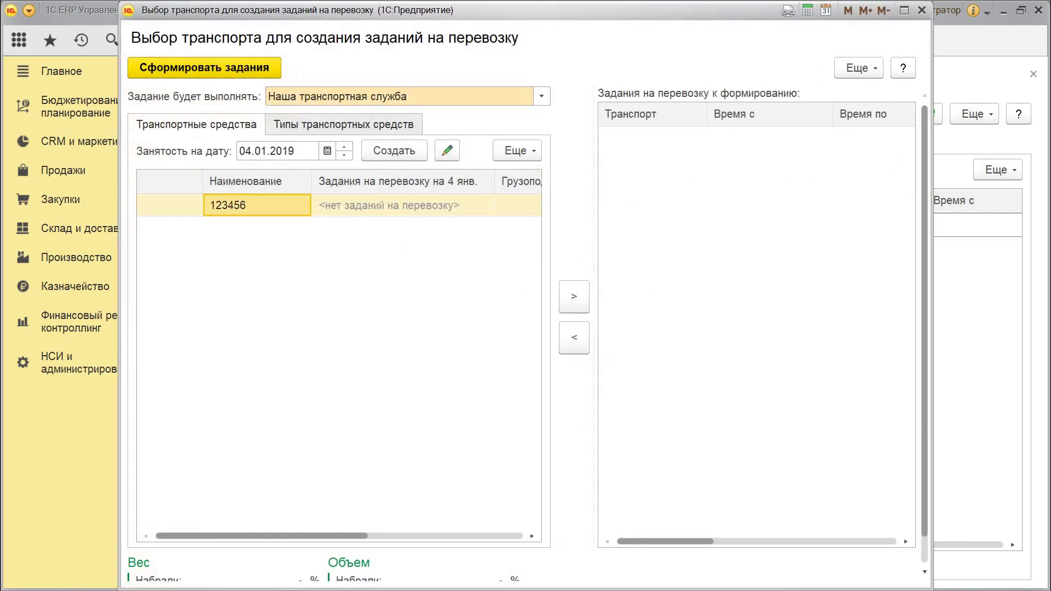
pyautogui.press('Return')
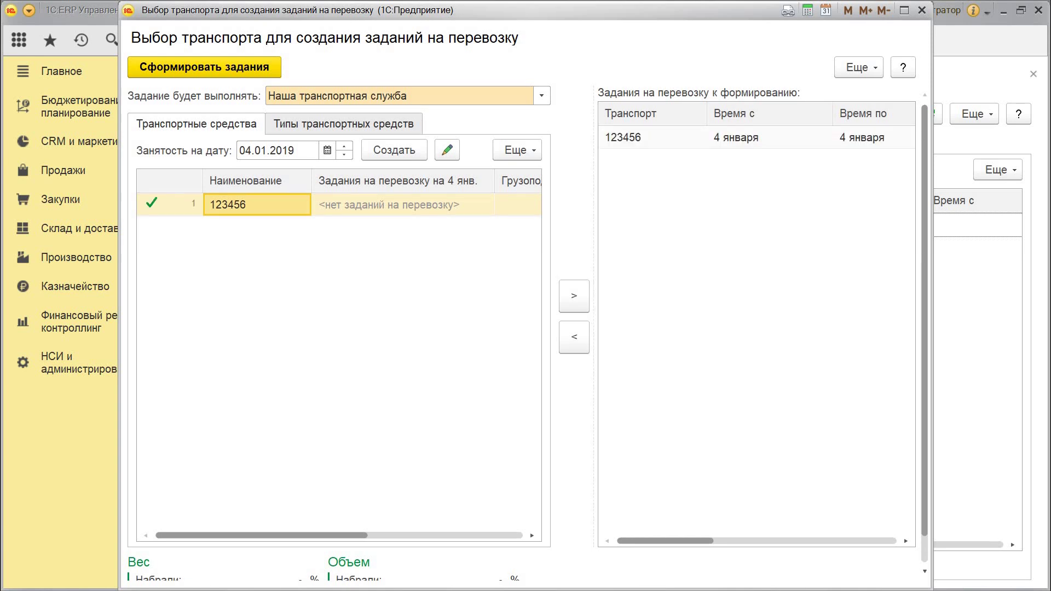
pyautogui.hotkey('ctrl', 'pagedown')
pyautogui.hotkey('ctrl', 'pageup')
pyautogui.hotkey('ctrl', 'Return')
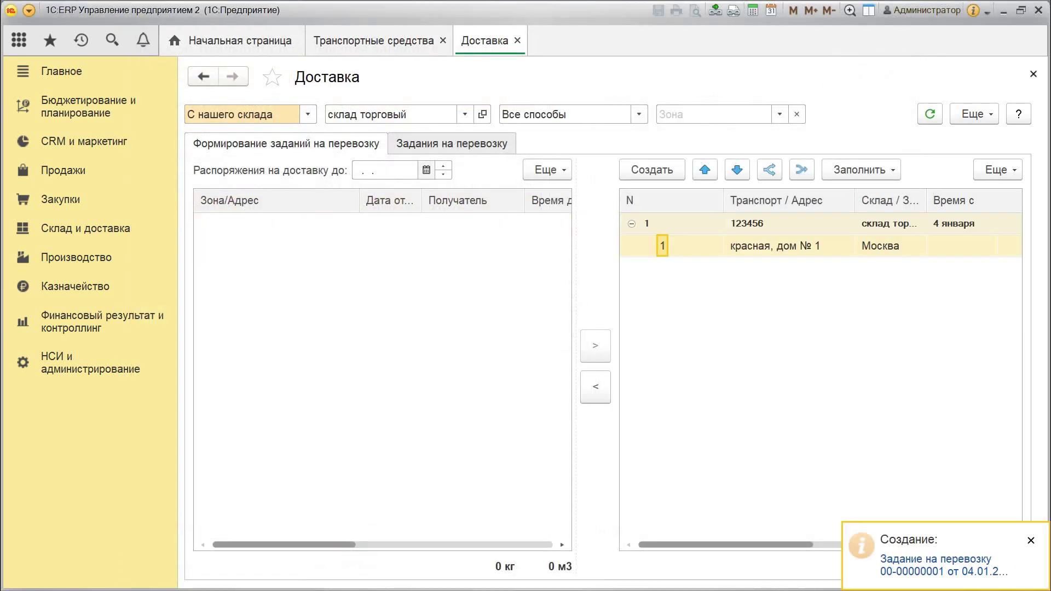
# Step: Open the new transport task, set its status to Отправлено without refilling it from the outbound orders, and post it
pyautogui.click(788, 245)
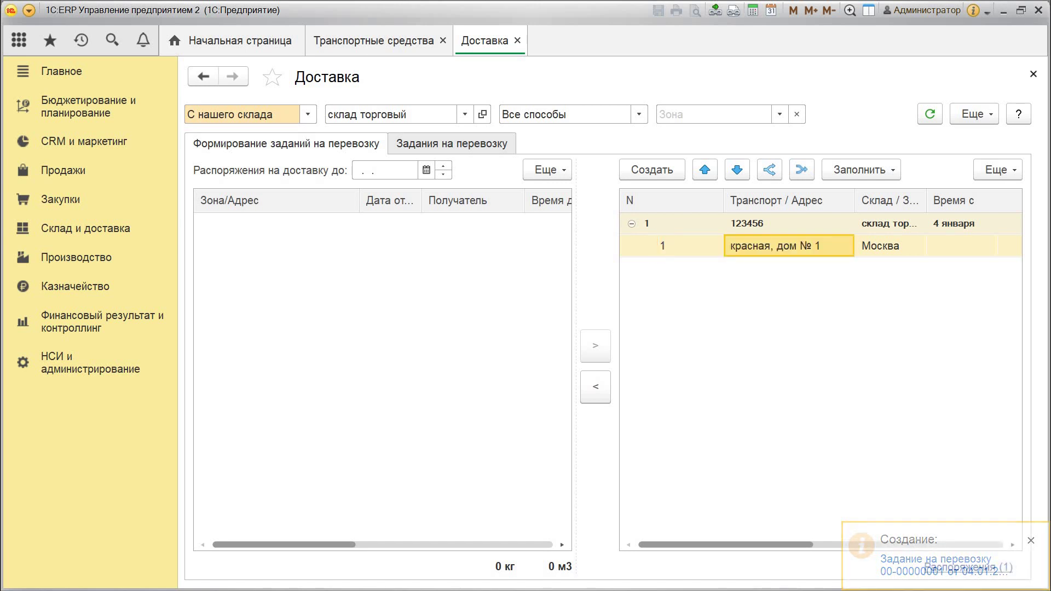
pyautogui.hotkey('ctrl', 'pagedown')
pyautogui.press('Return')
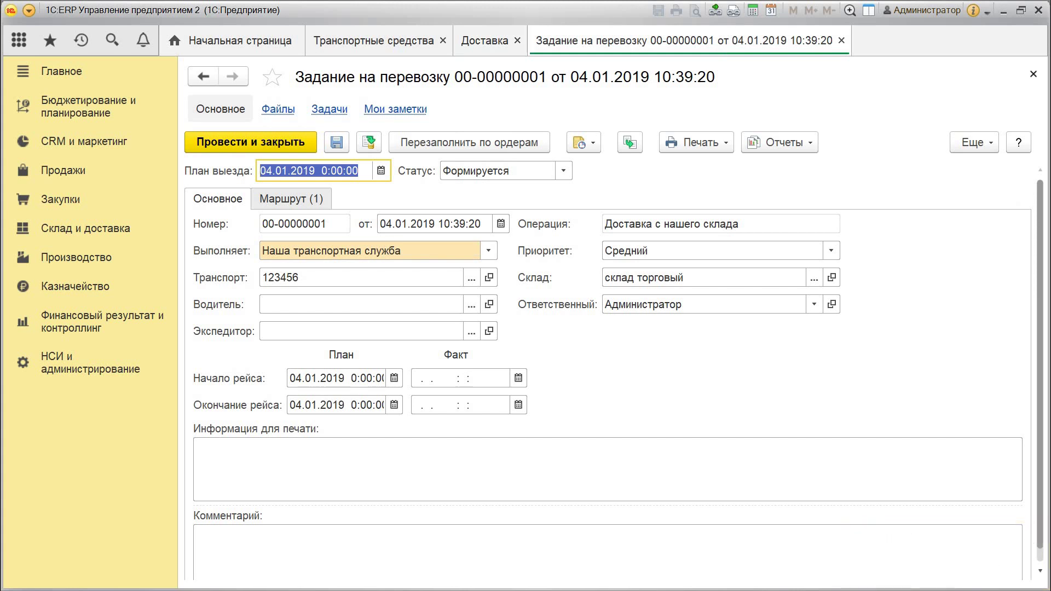
pyautogui.click(563, 171)
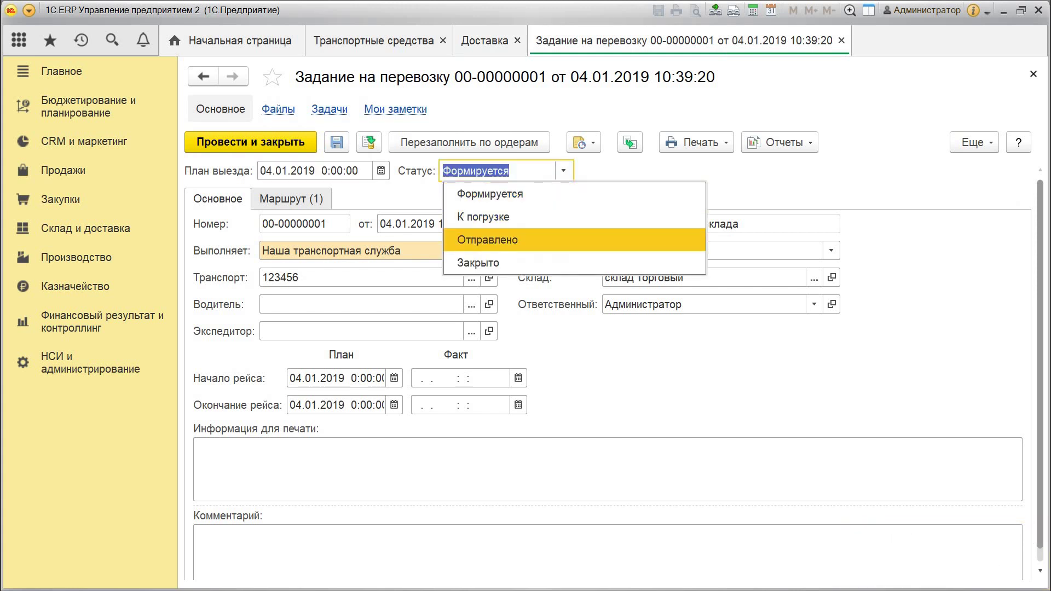
pyautogui.press('Return')
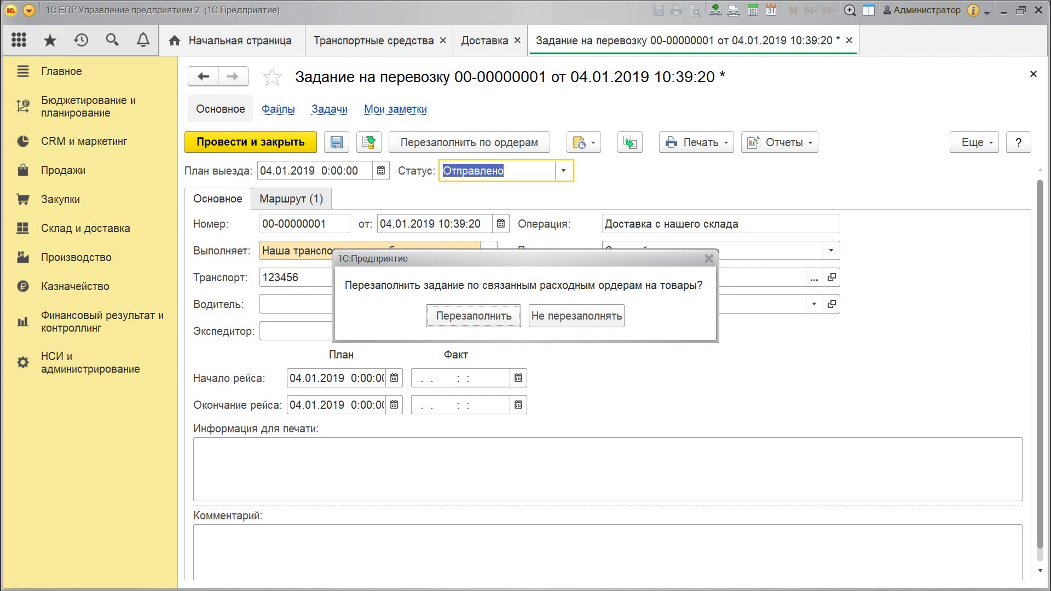
pyautogui.click(576, 315)
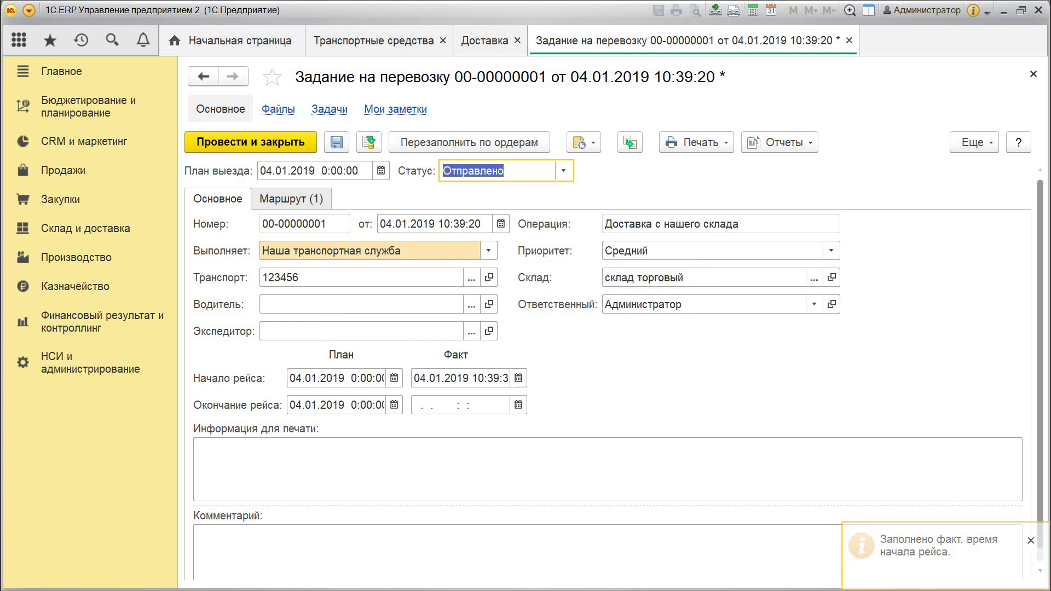
pyautogui.click(369, 143)
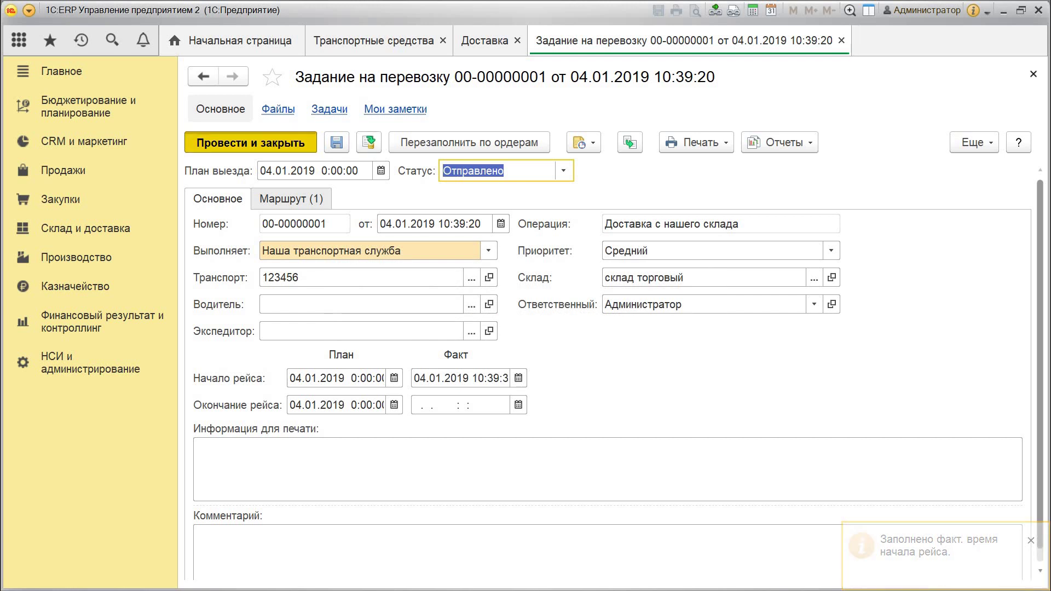
# Step: Close and reopen the transport task, set its status to Закрыто, and post and close it
pyautogui.press('Escape')
pyautogui.doubleClick(441, 224)
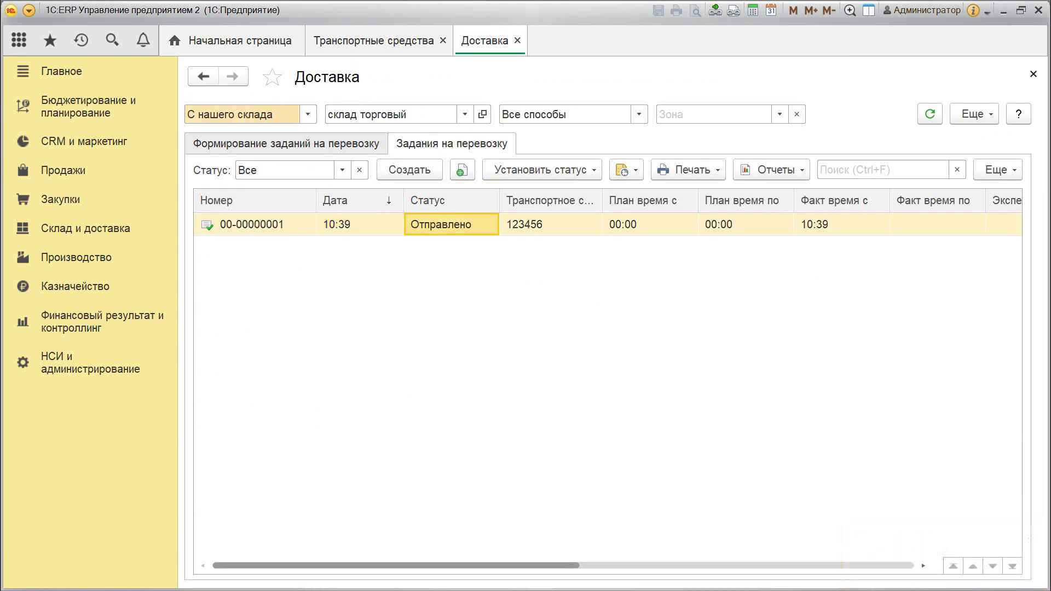
pyautogui.click(563, 170)
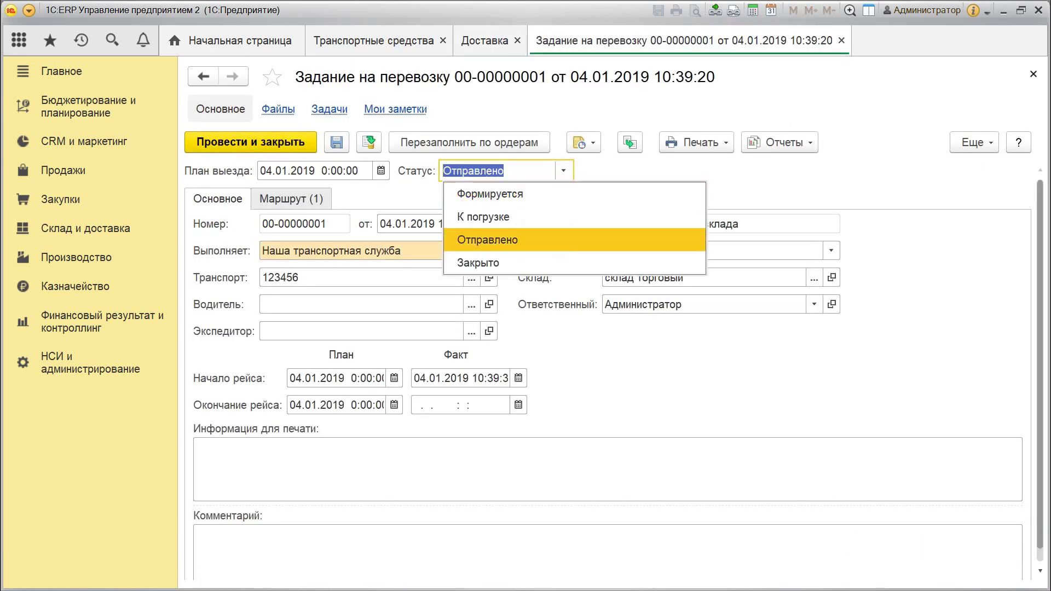
pyautogui.click(580, 264)
pyautogui.hotkey('ctrl', 'Return')
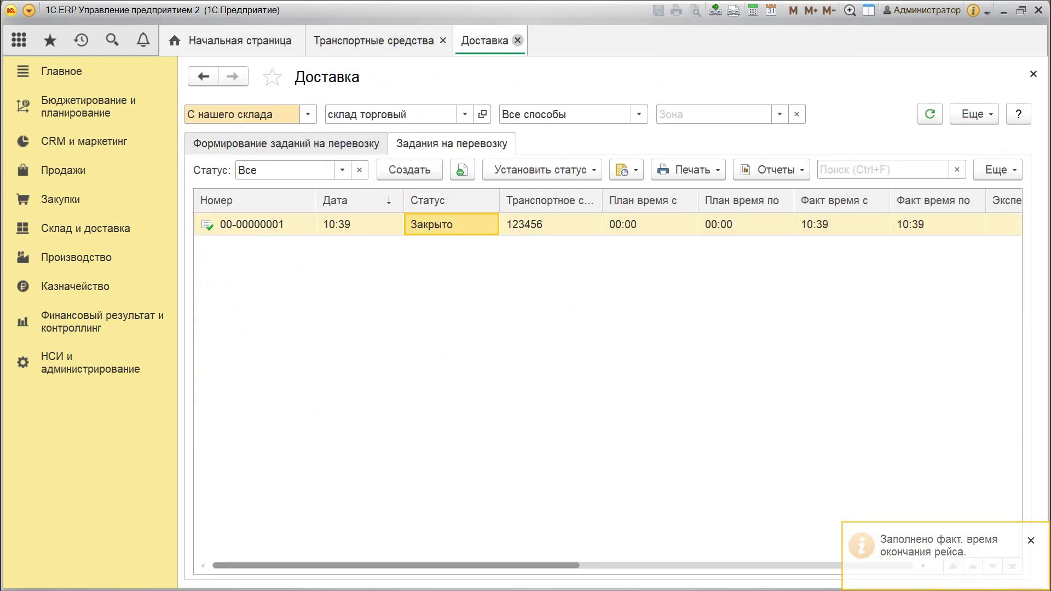
# Step: Close the delivery and vehicle lists and reopen the Доставка workplace from Склад и доставка
pyautogui.click(516, 40)
pyautogui.click(443, 40)
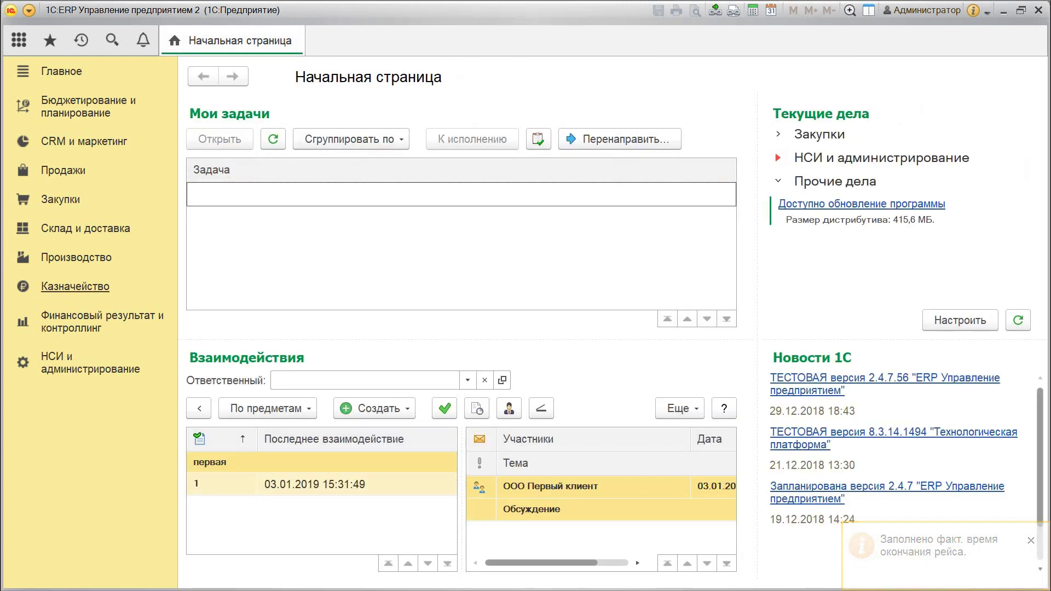
pyautogui.click(85, 228)
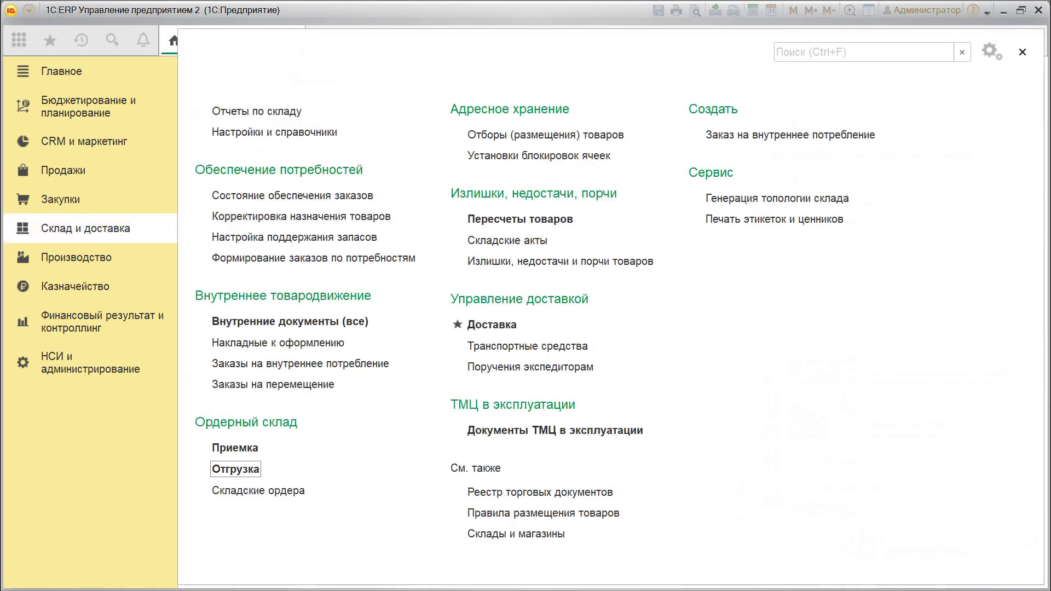
pyautogui.click(492, 324)
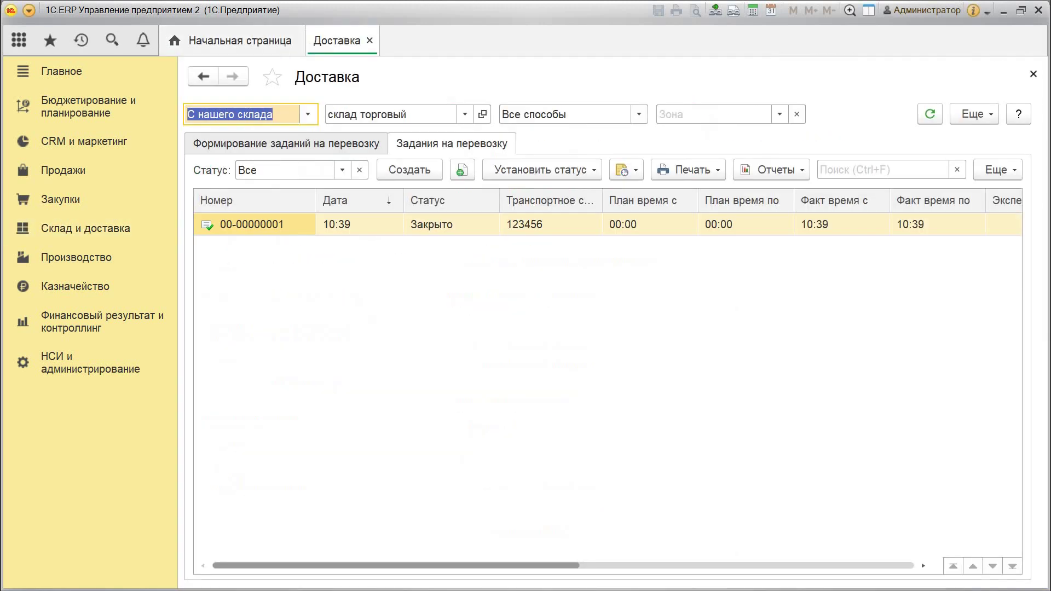
pyautogui.click(360, 224)
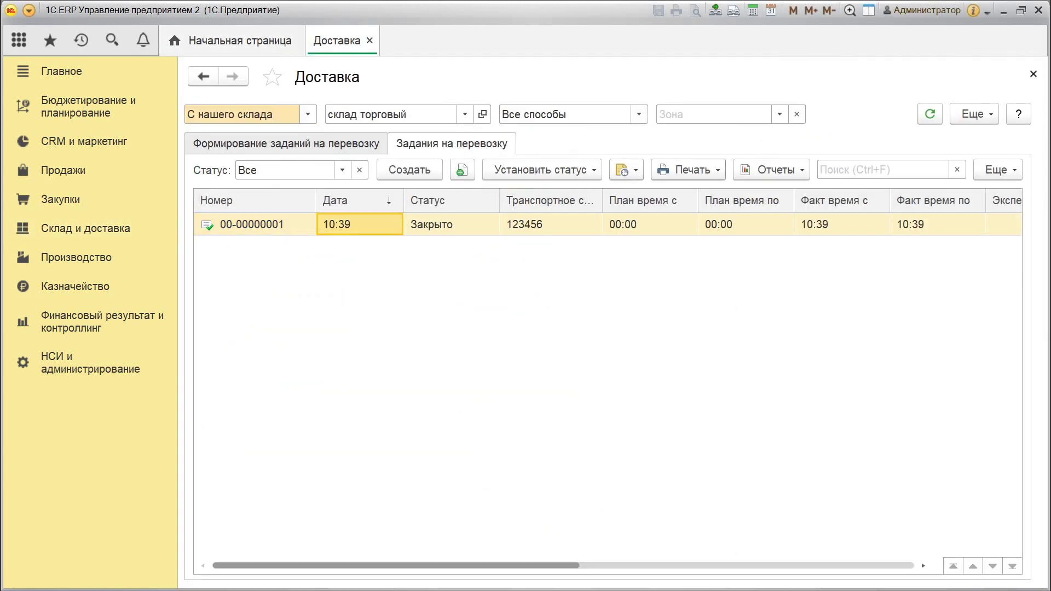
pyautogui.click(689, 170)
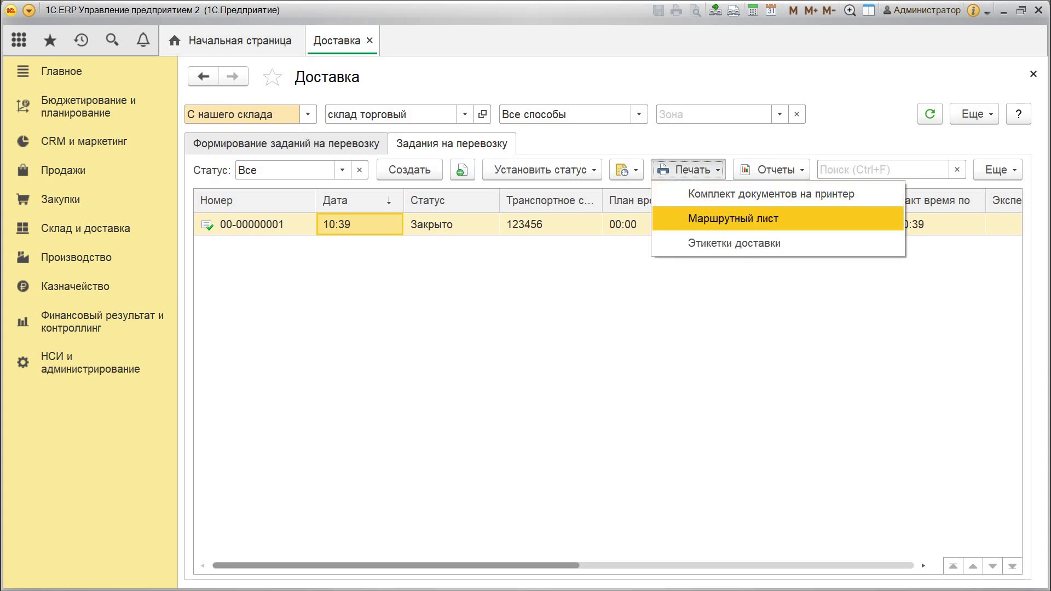
pyautogui.press('Up')
pyautogui.press('Return')
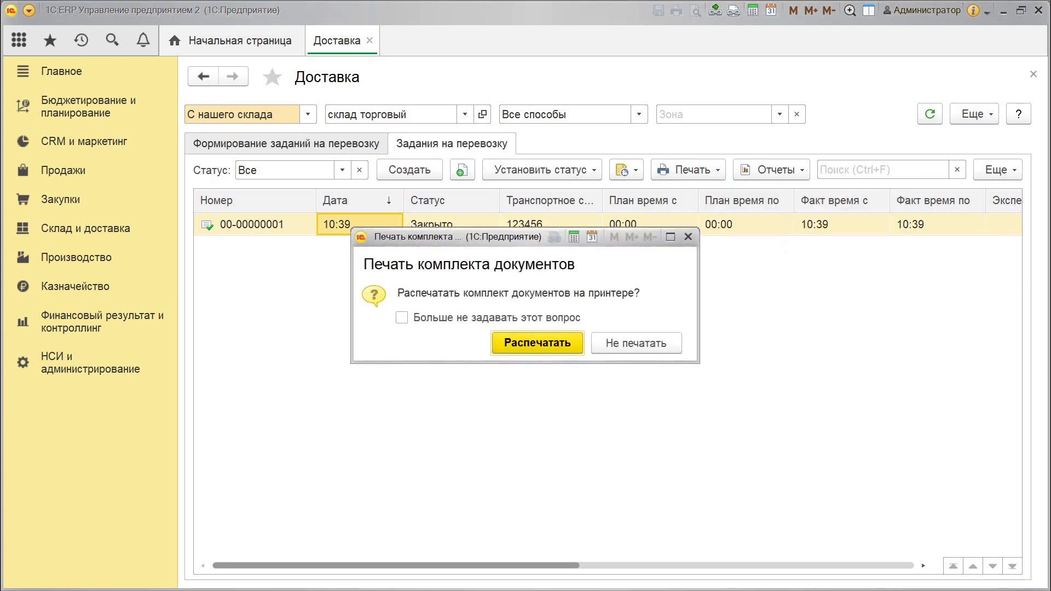
pyautogui.press('Tab')
pyautogui.press('Return')
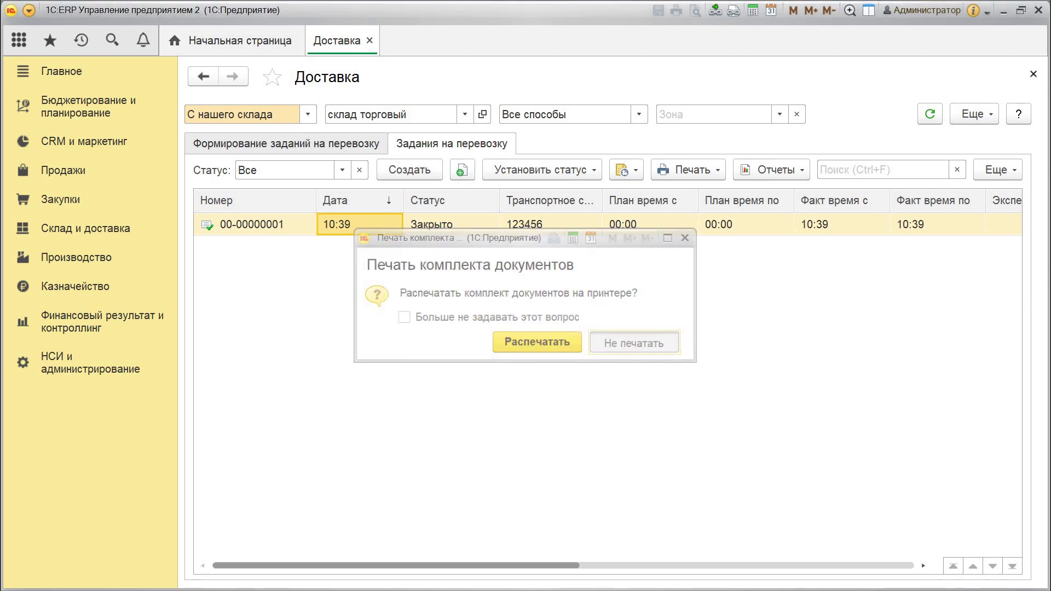
# Step: Open the closed transport task and examine the assignment form created from it and its available reports, closing both without changes
pyautogui.press('Return')
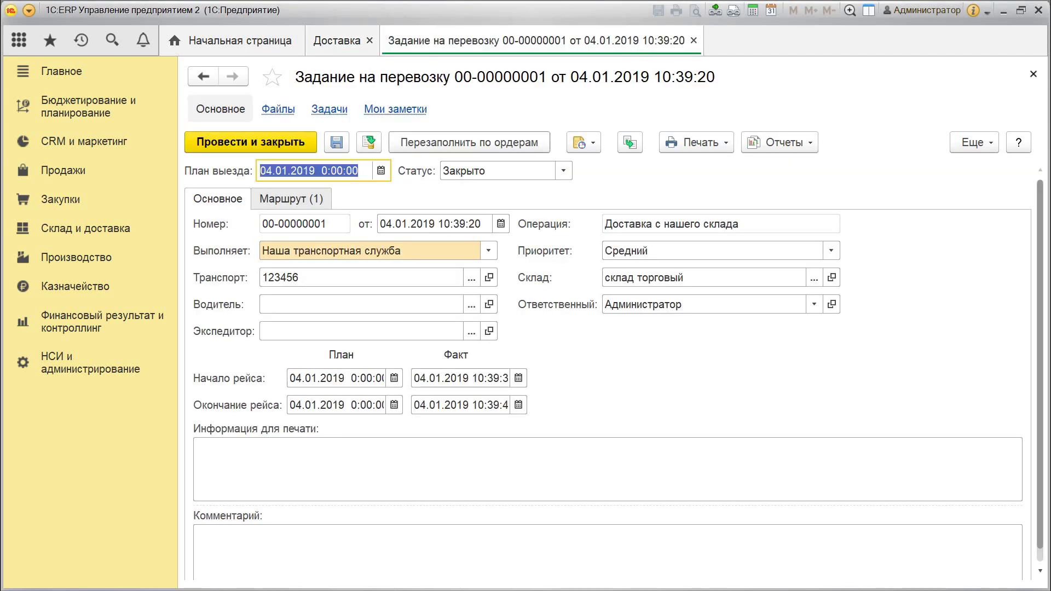
pyautogui.click(630, 142)
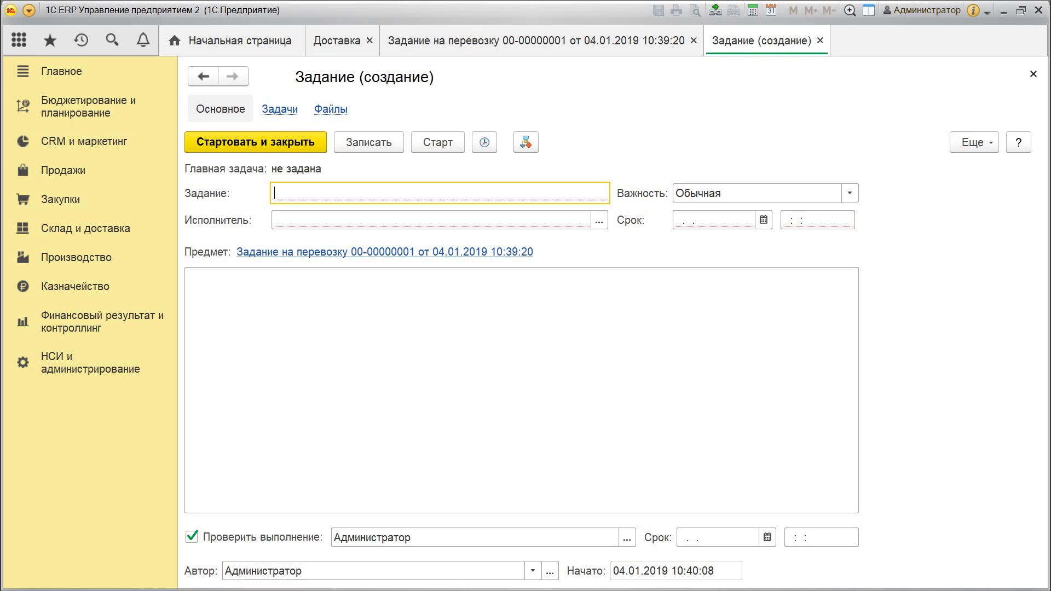
pyautogui.click(1033, 74)
pyautogui.click(779, 142)
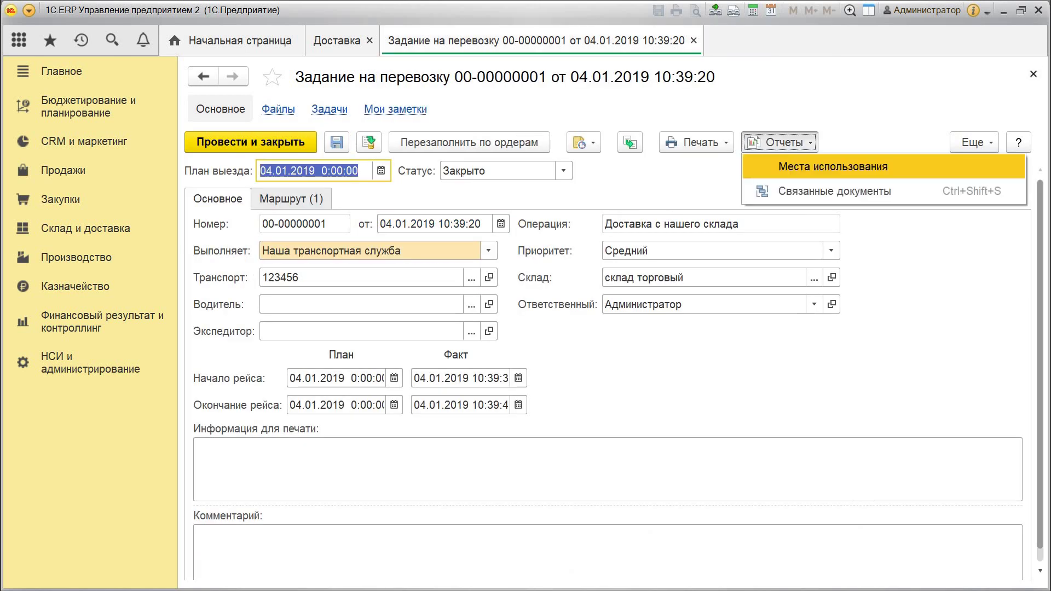
pyautogui.click(780, 142)
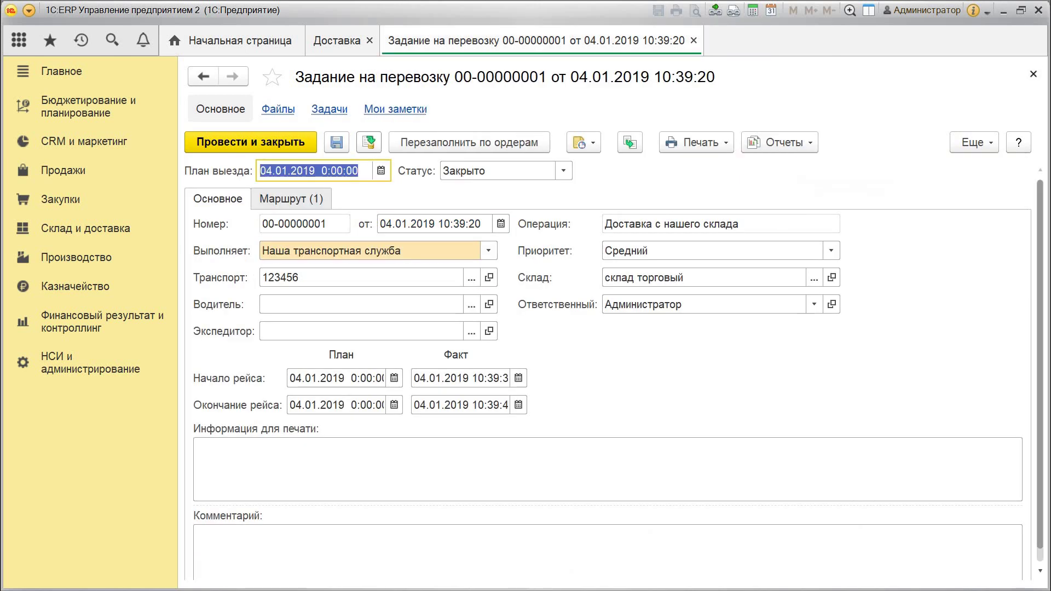
# Step: Post the transport task and review its delivery route and main details
pyautogui.click(368, 142)
pyautogui.hotkey('ctrl', 'pagedown')
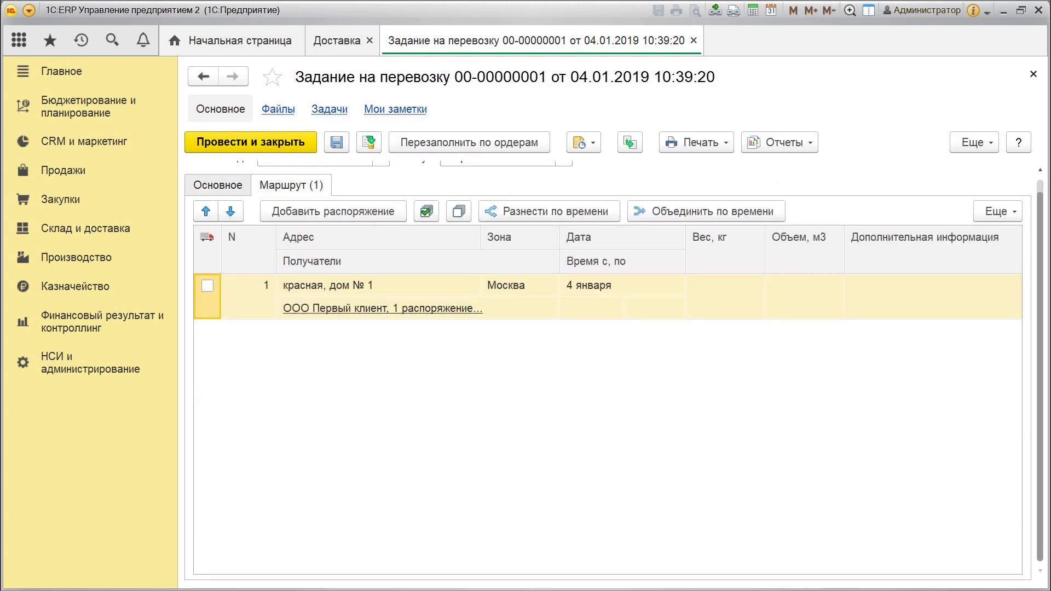
pyautogui.hotkey('ctrl', 'pageup')
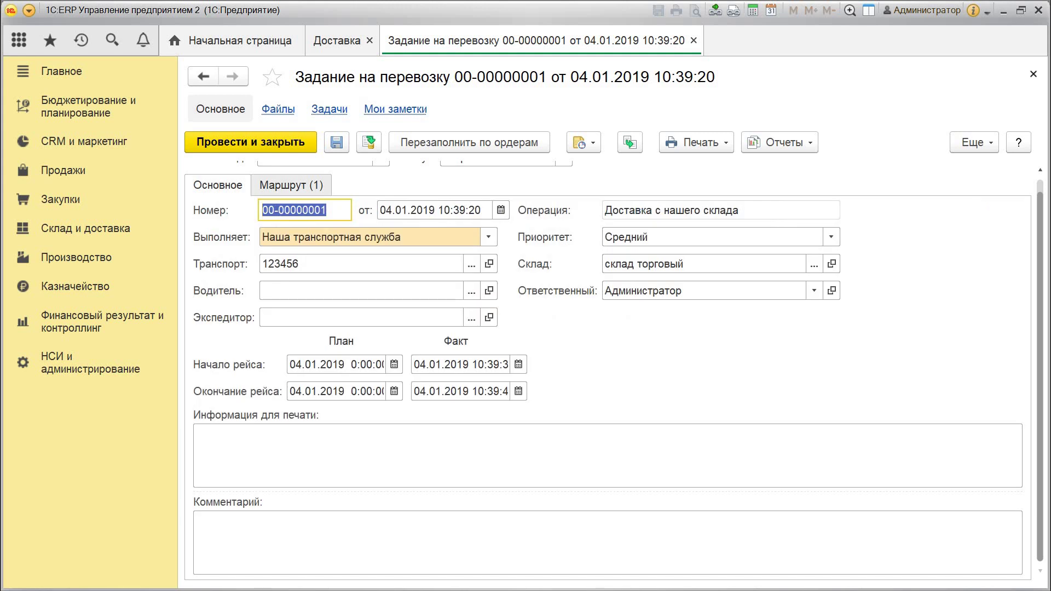